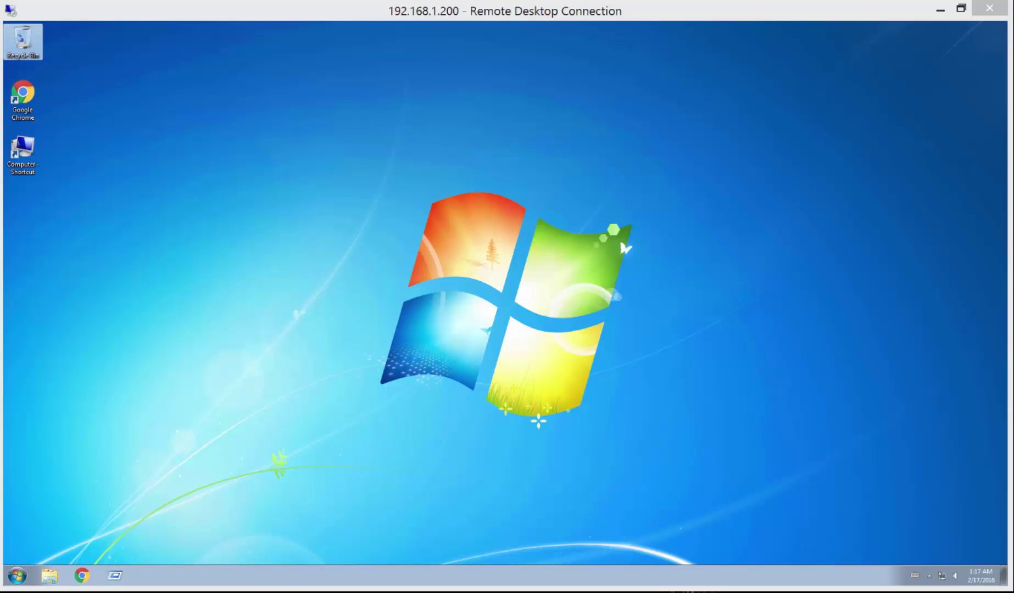
Select the Computer shortcut on the remote Windows 7 desktop.
left_click(22, 154)
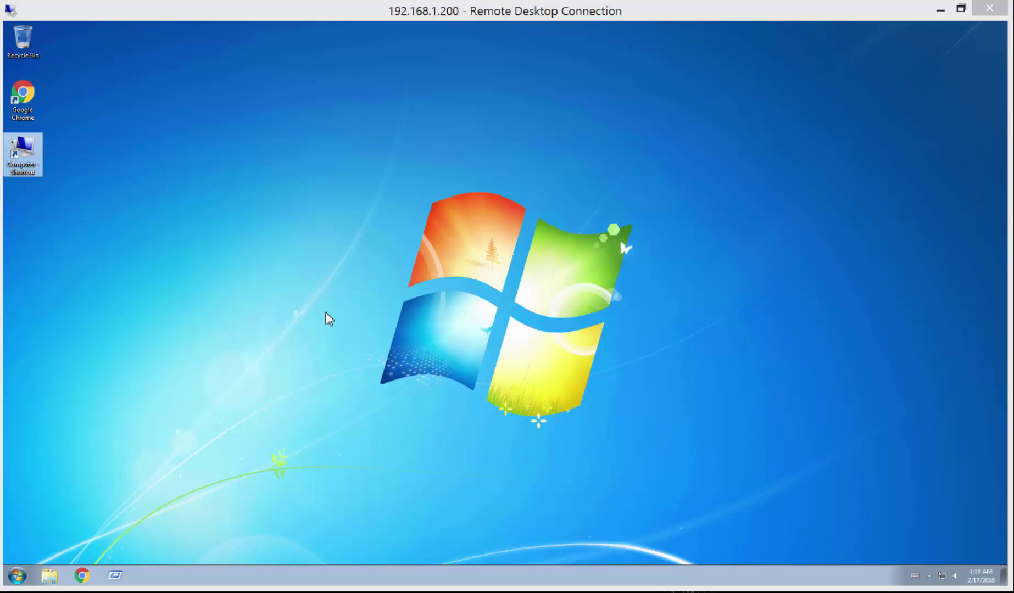
Open the C: drive in a file window by running c:.
left_click(114, 575)
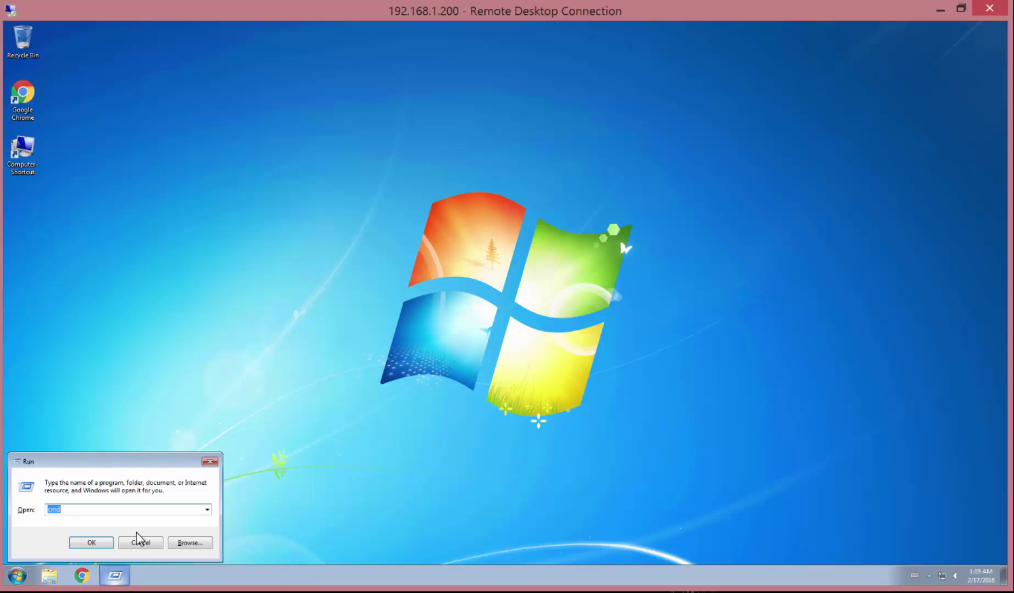
type("c:")
key("Return")
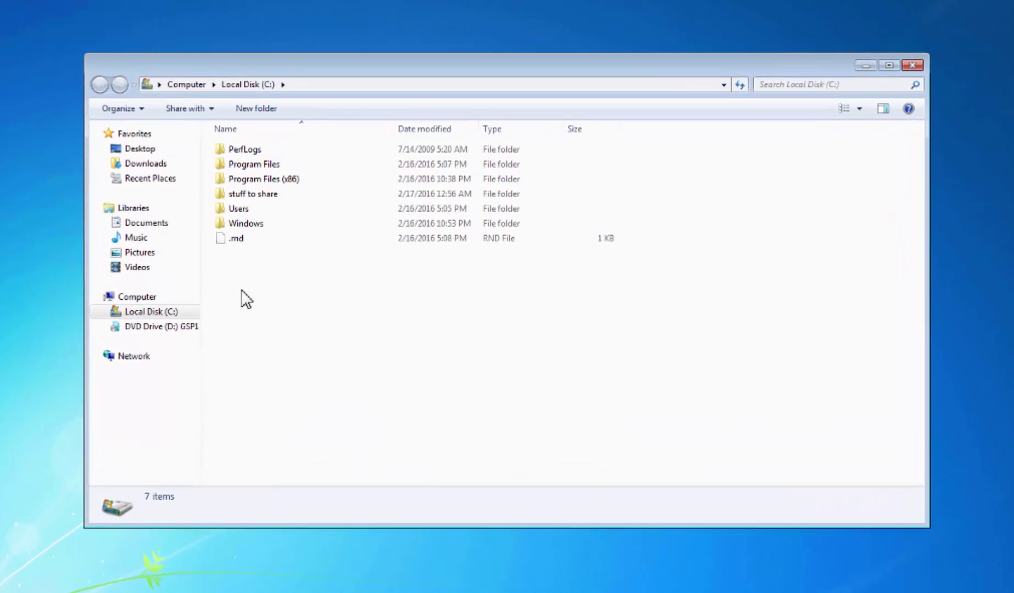
Create a new folder named Source at the root of the C: drive.
right_click(214, 318)
mouse_move(269, 461)
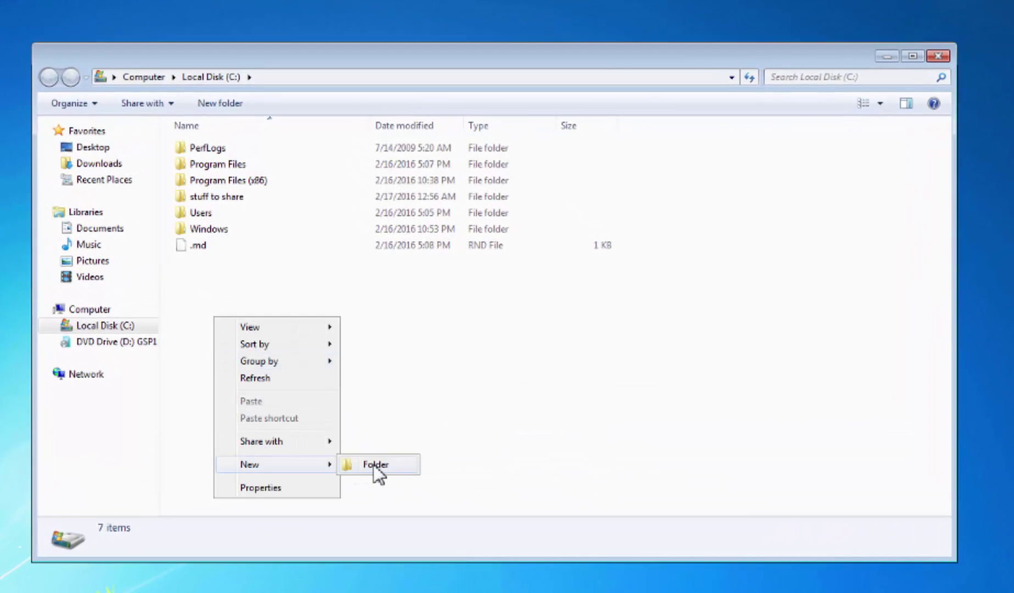
left_click(376, 463)
type("Sou")
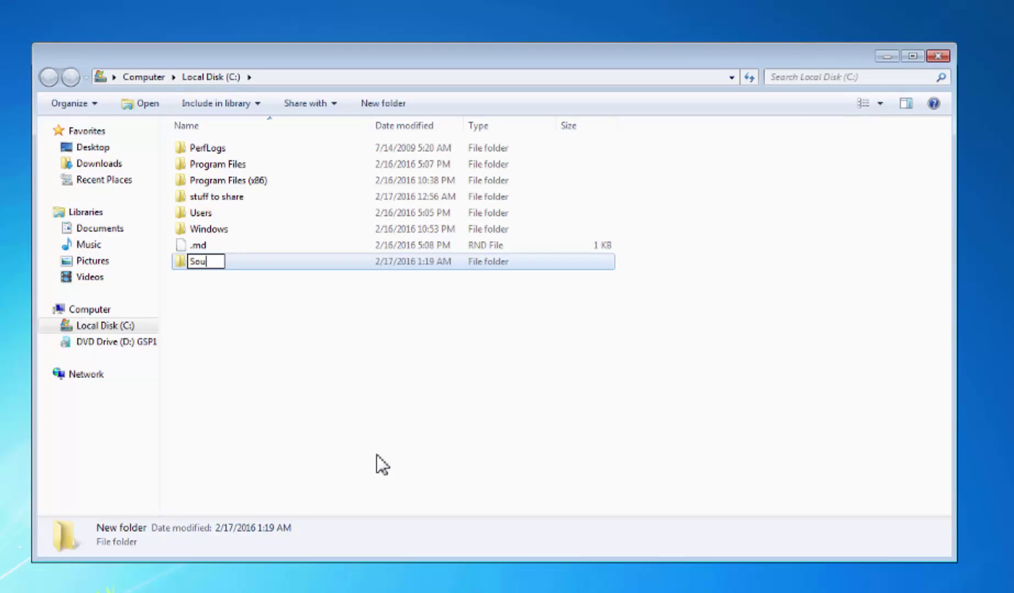
key("BackSpace")
type("urce")
key("Return")
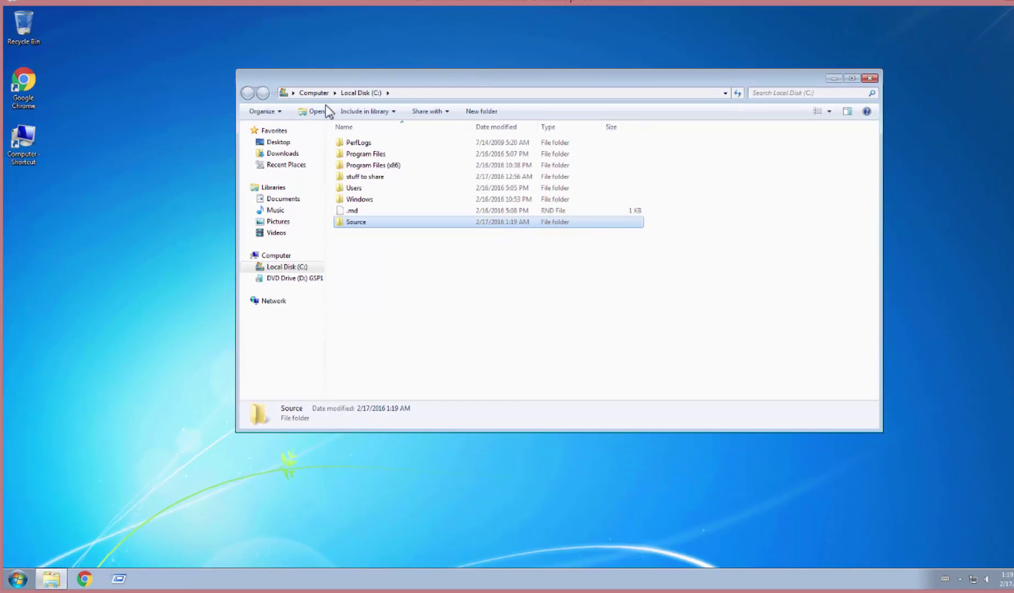
Open Computer Management from Start > Computer > Manage and list Local Users and Groups > Users.
left_click(19, 149)
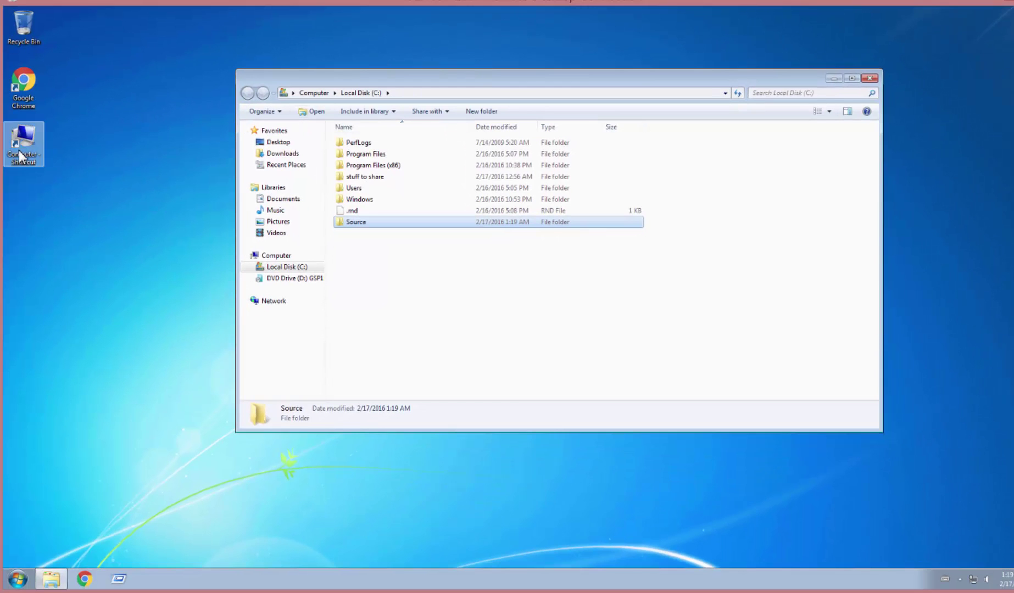
key("super")
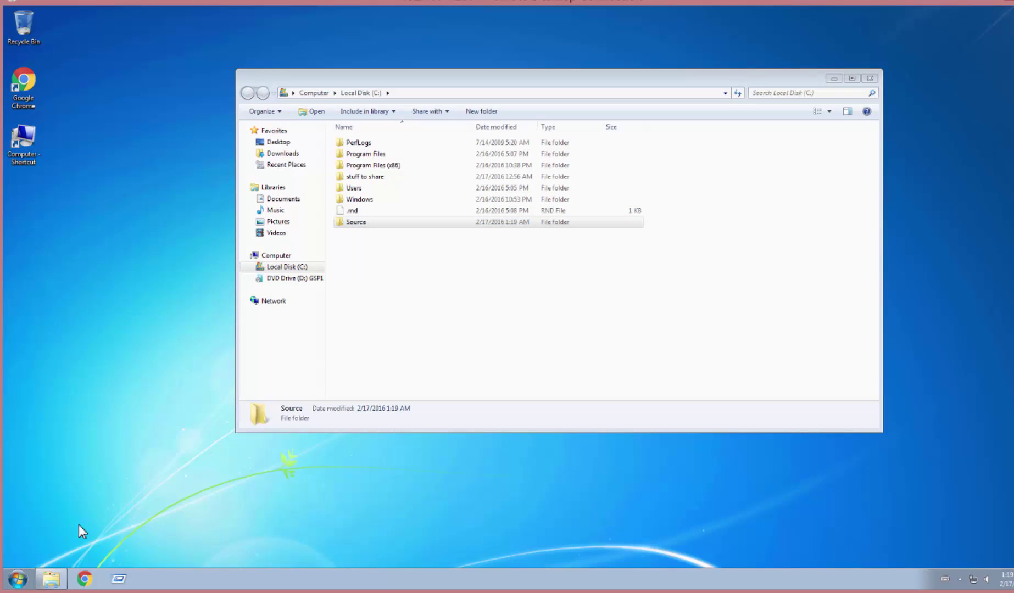
left_click(17, 578)
right_click(172, 431)
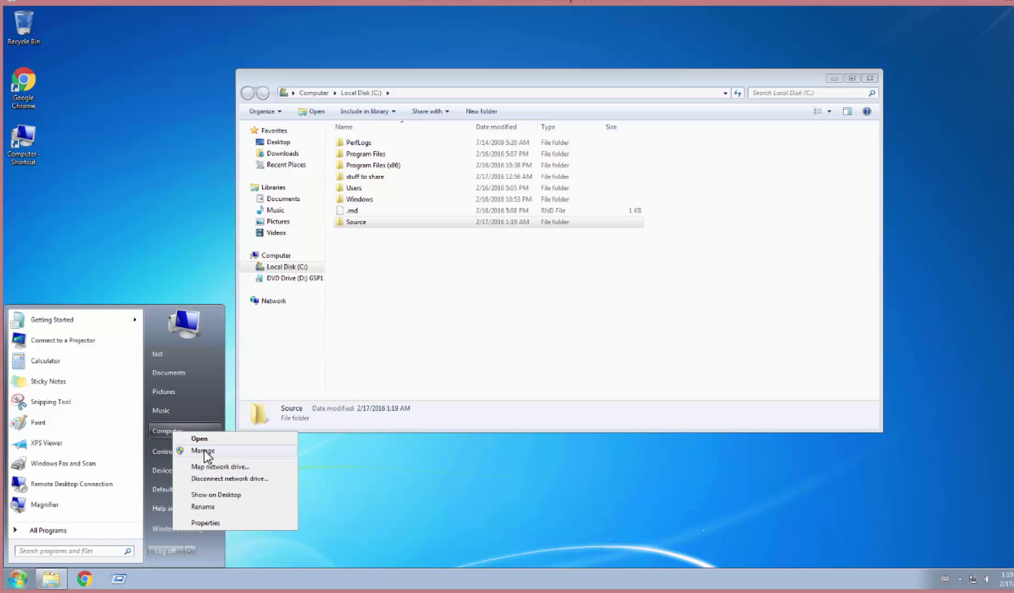
left_click(204, 453)
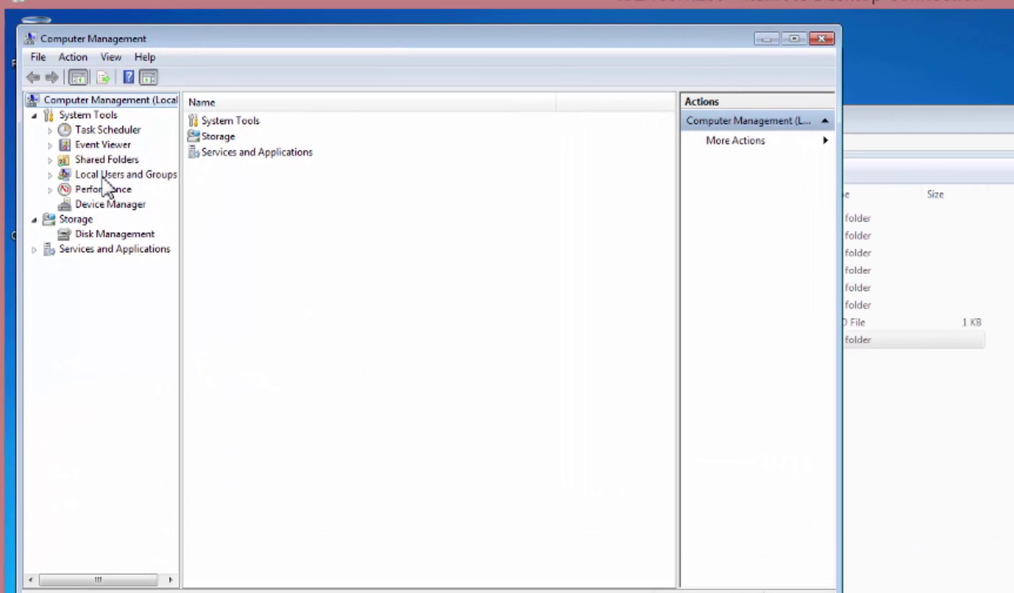
double_click(103, 177)
left_click(204, 123)
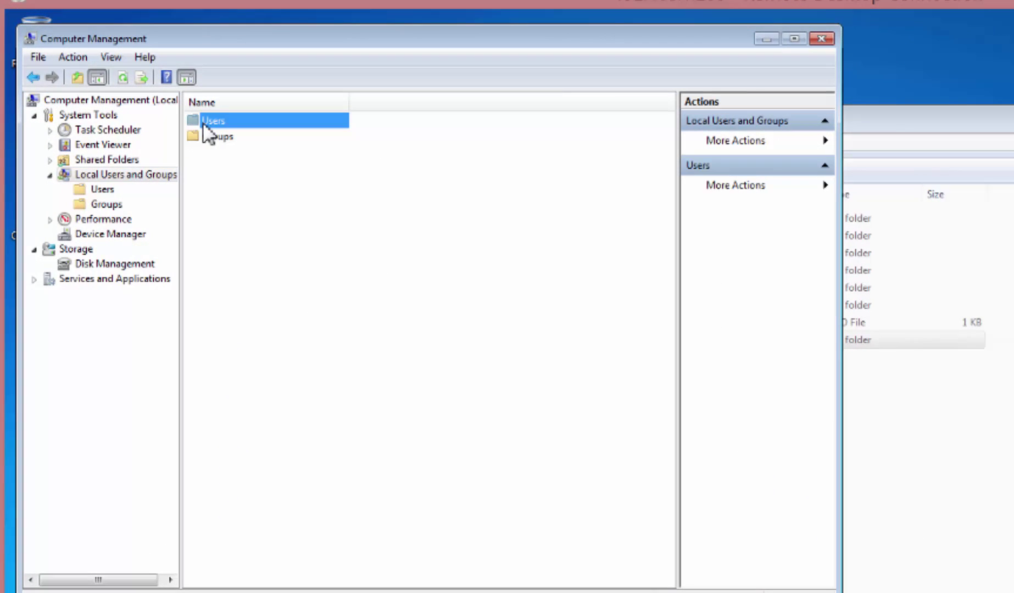
double_click(206, 122)
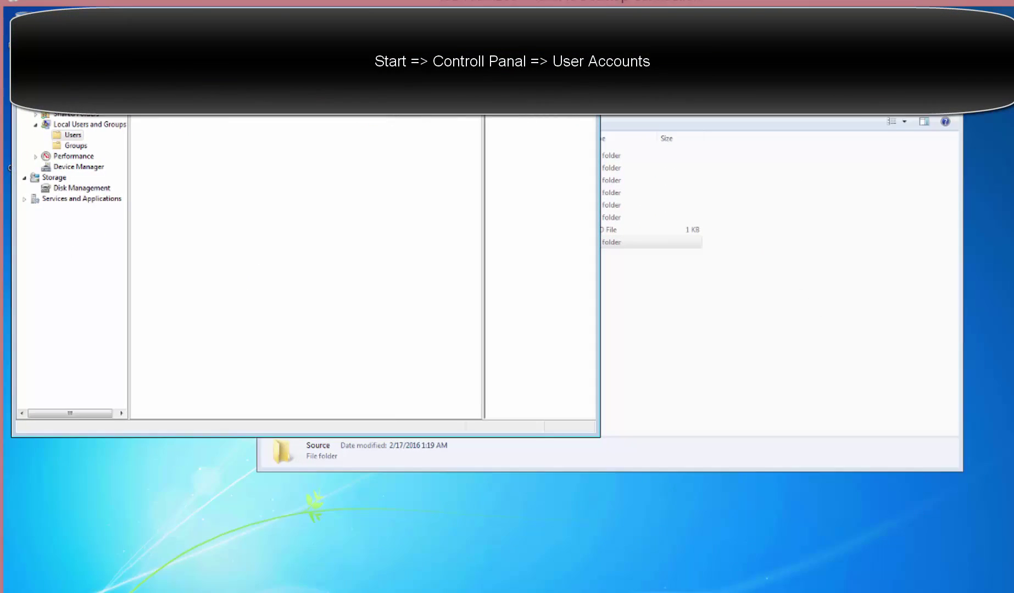
left_click(18, 579)
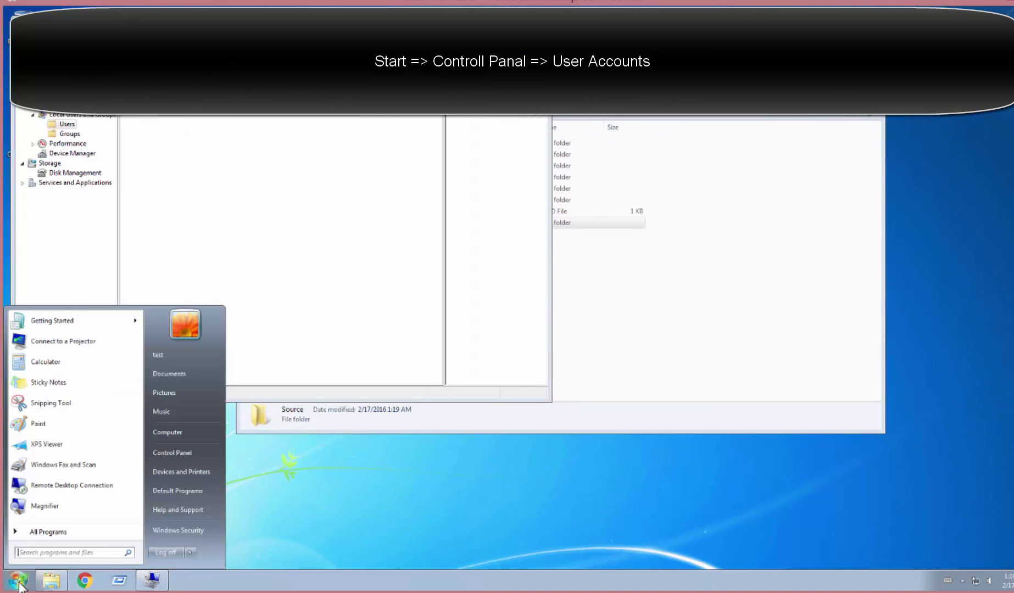
left_click(205, 454)
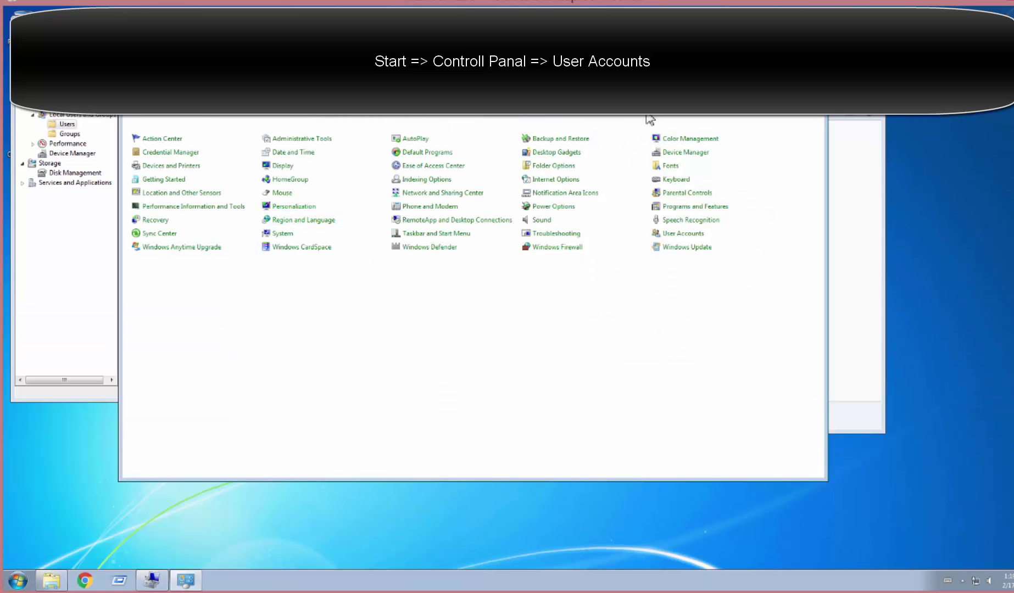
left_click(683, 234)
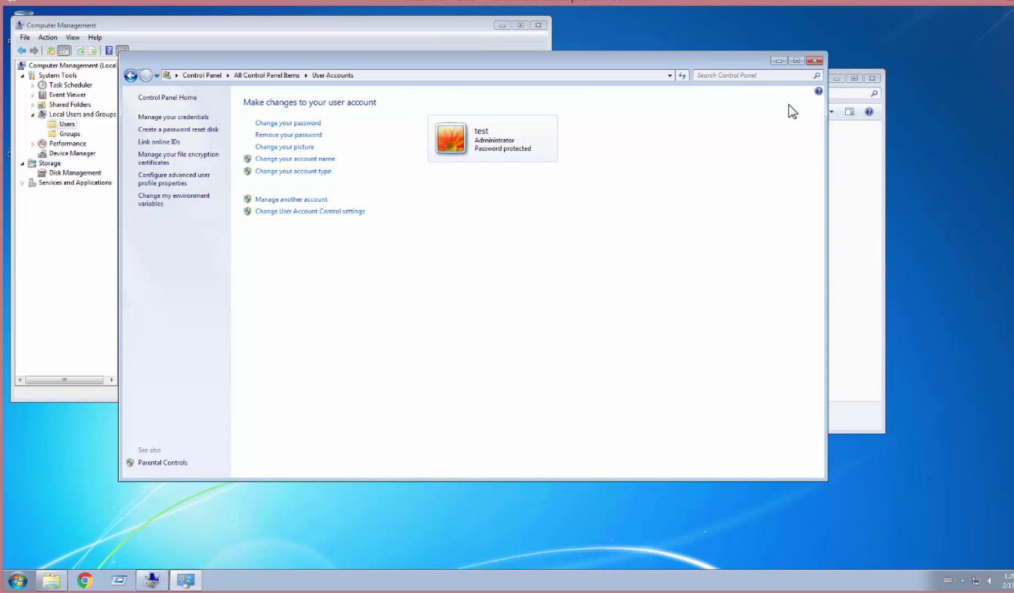
left_click(816, 61)
left_click(703, 311)
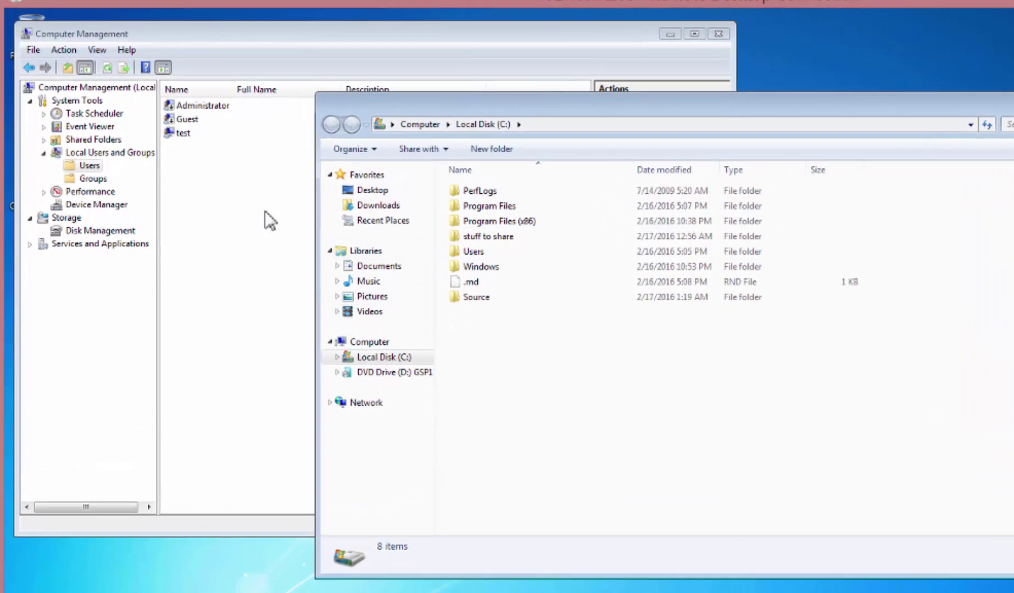
Create local user User1 with a non-expiring password and no forced change at next logon.
left_click(150, 144)
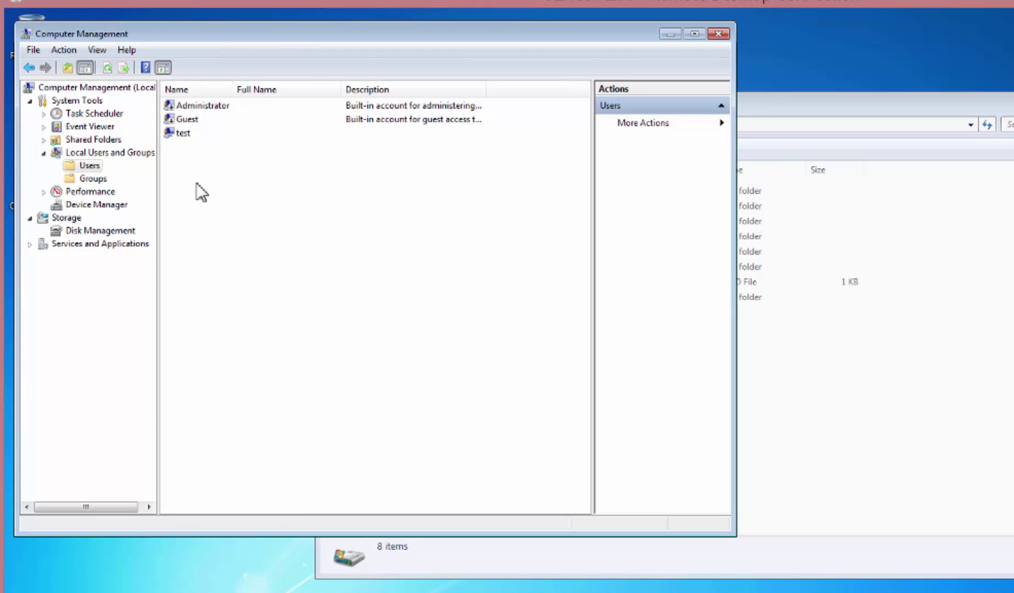
right_click(196, 183)
left_click(247, 191)
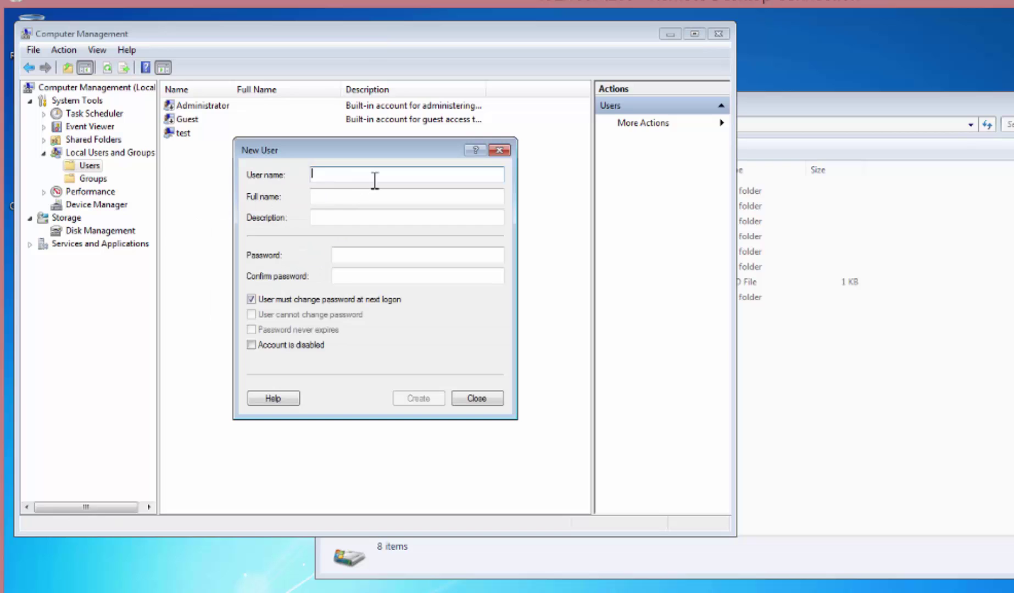
type("User1")
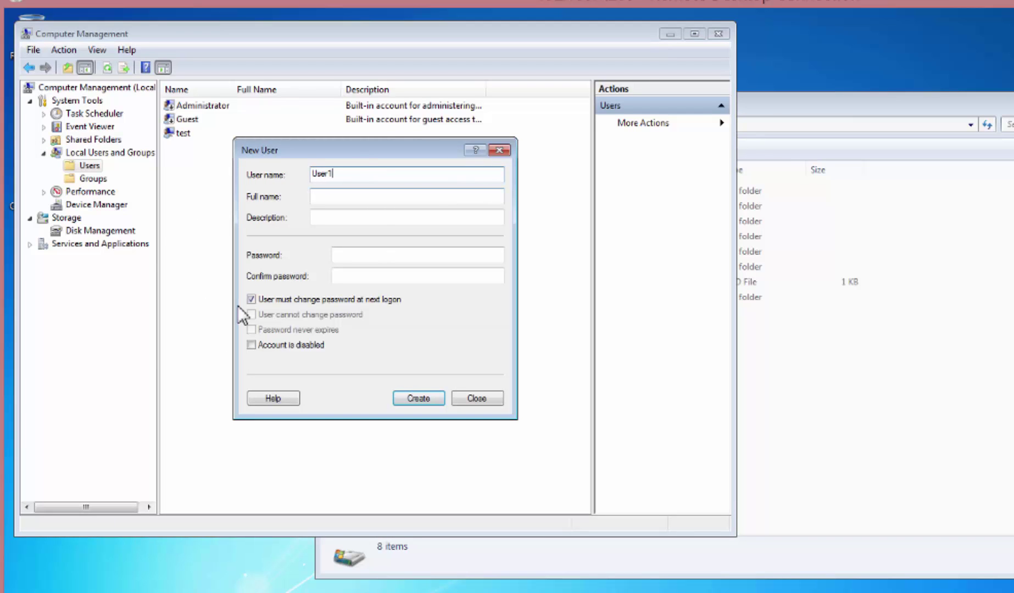
left_click(252, 299)
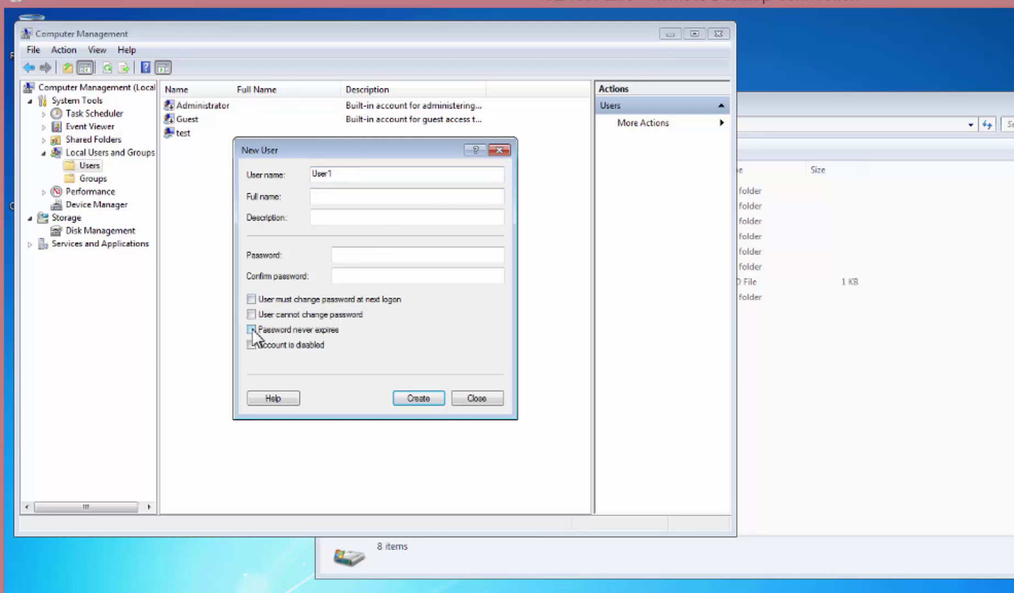
left_click(252, 330)
left_click(362, 254)
type("1234")
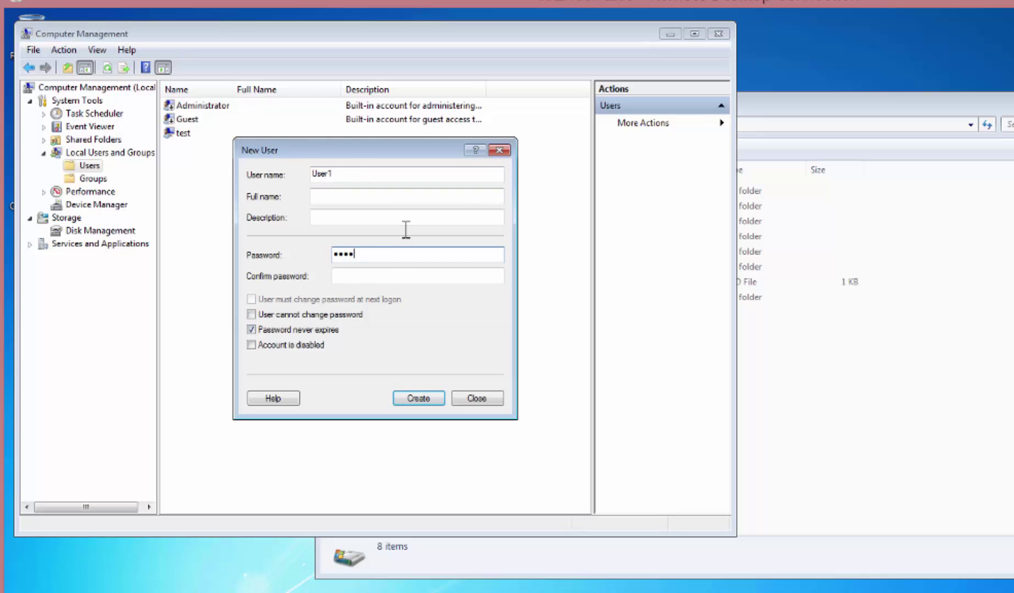
left_click(374, 276)
type("1234")
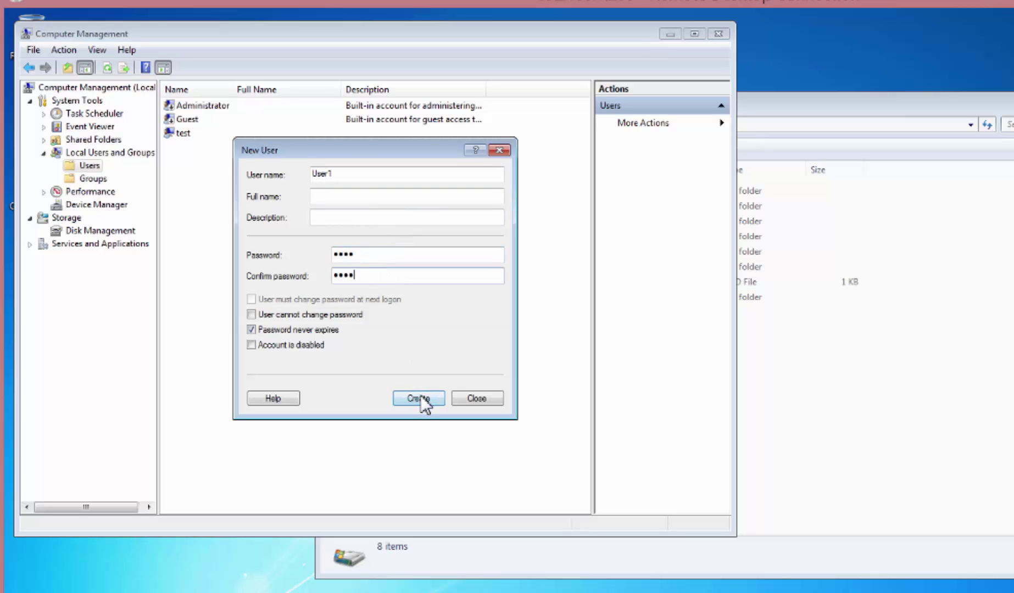
left_click(422, 401)
Create local user User2 the same way, with a non-expiring password, then close the form.
type("Us")
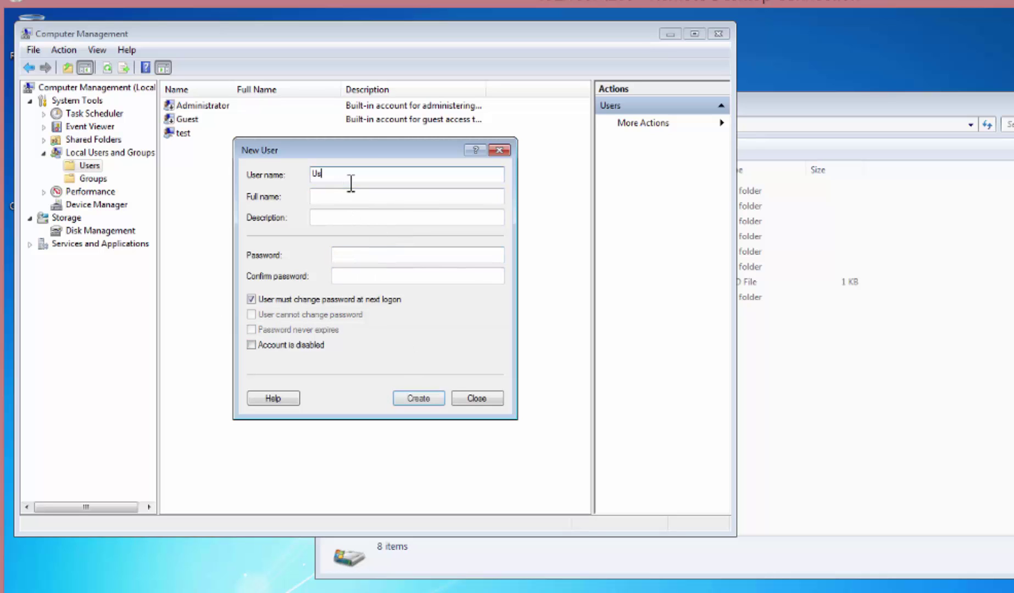
type("er2")
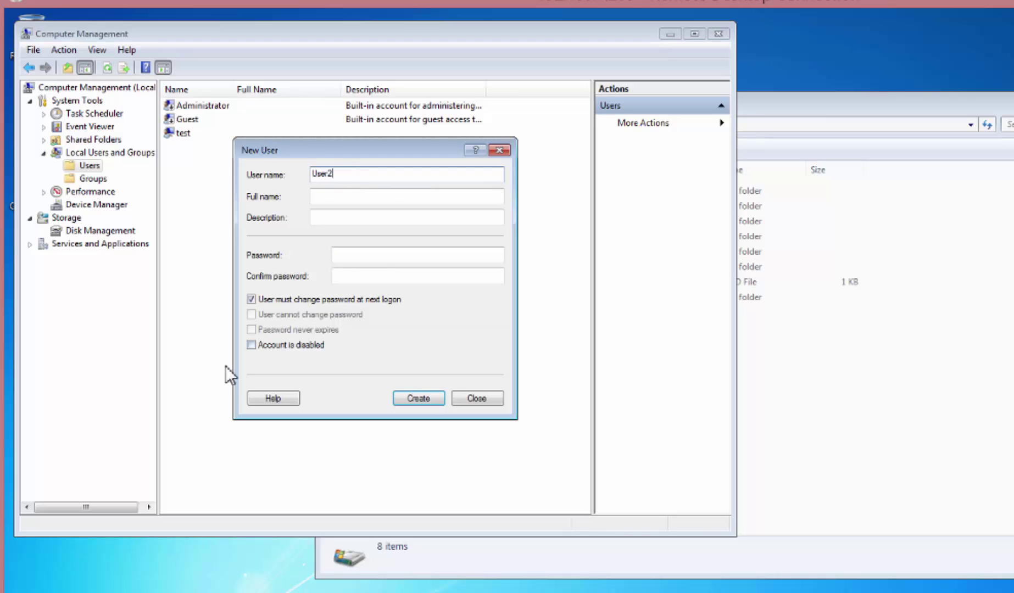
left_click(251, 301)
left_click(305, 330)
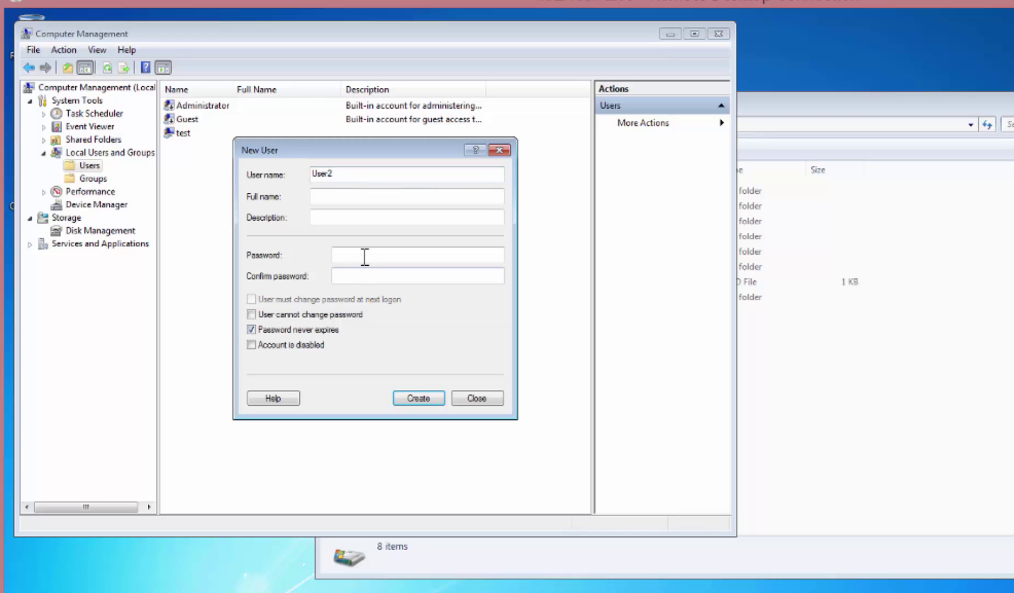
left_click(362, 256)
type("1234")
key("Tab")
type("1234")
left_click(415, 397)
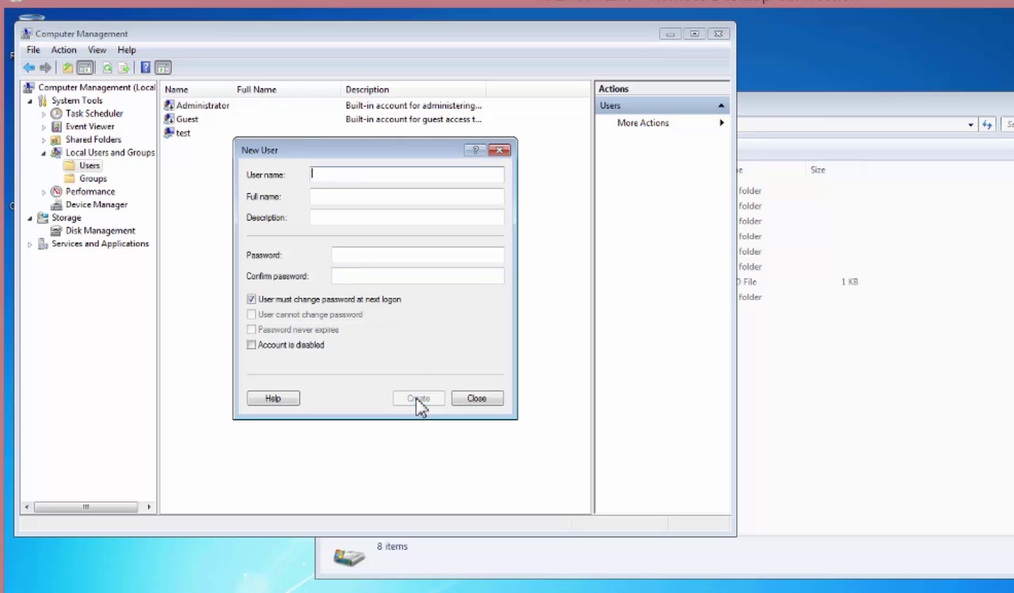
left_click(478, 398)
Review the test, User1 and User2 entries in the user list.
left_click(189, 135)
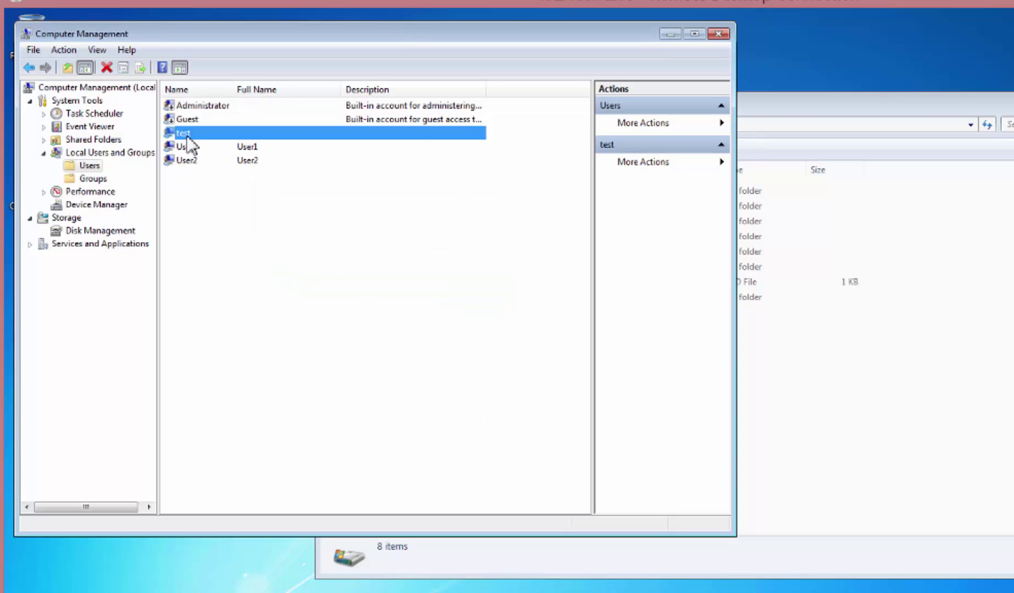
left_click(197, 148)
left_click(201, 160)
left_click(285, 261)
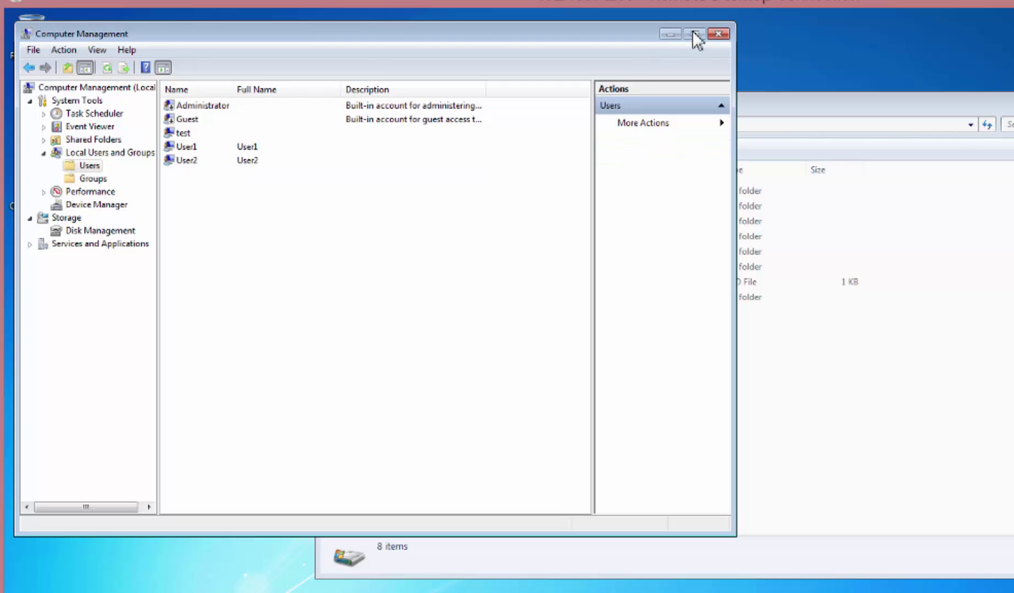
Close Computer Management and open Advanced Sharing for the Source folder.
left_click(718, 34)
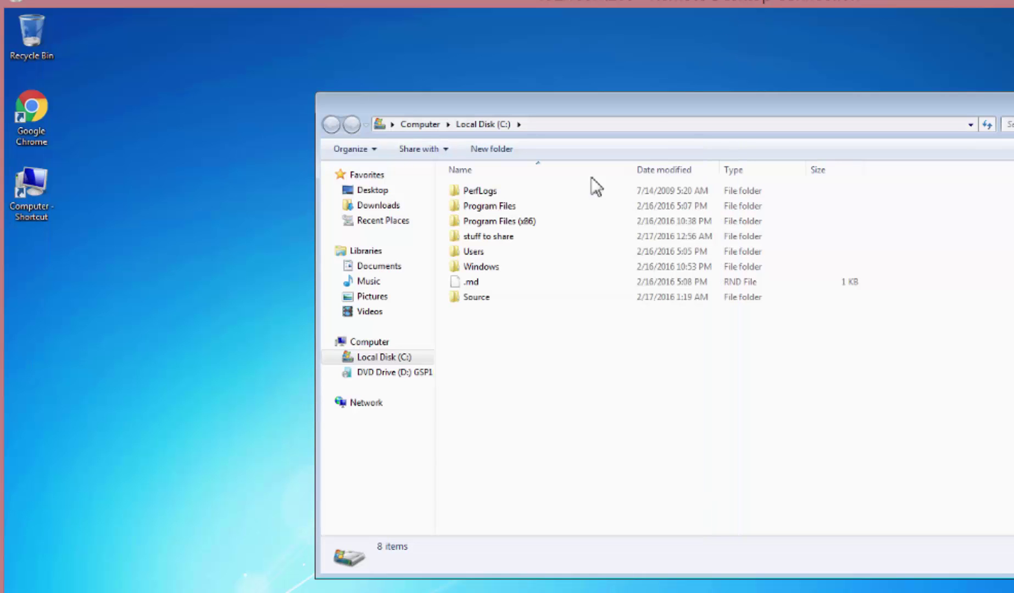
left_click(474, 300)
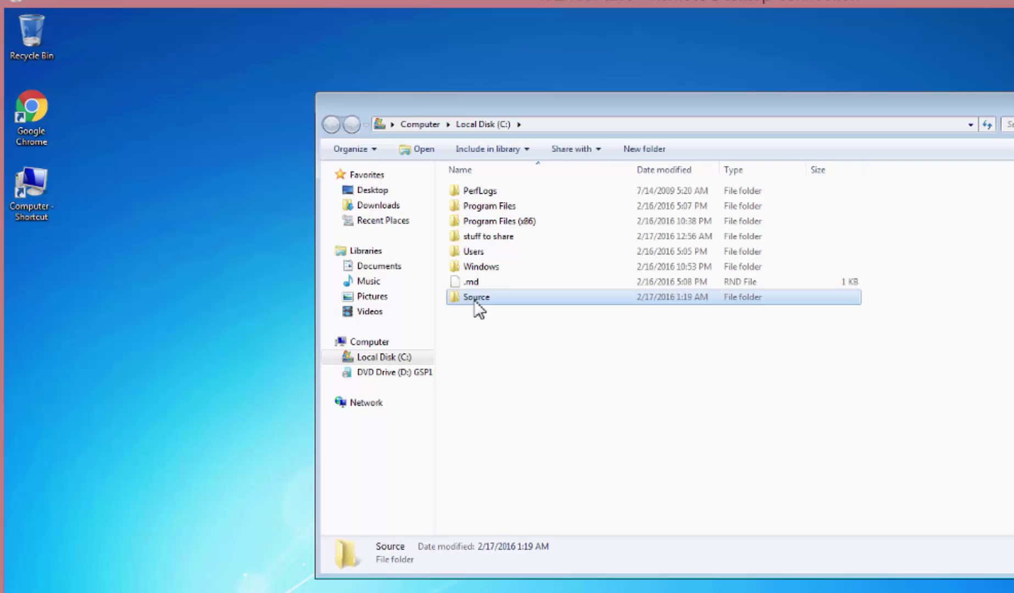
right_click(472, 296)
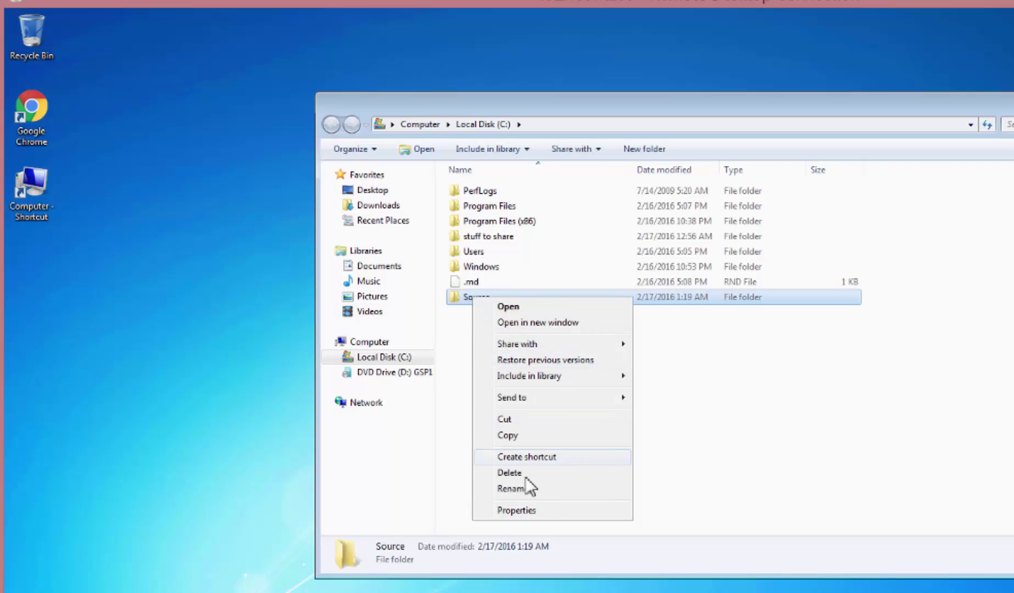
left_click(548, 509)
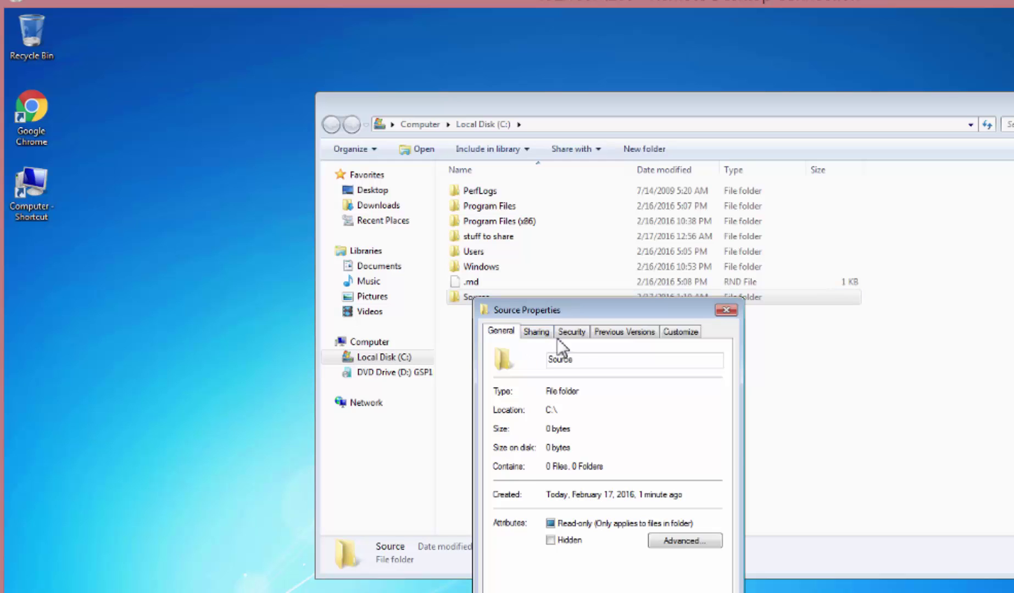
left_click(537, 332)
left_click(532, 502)
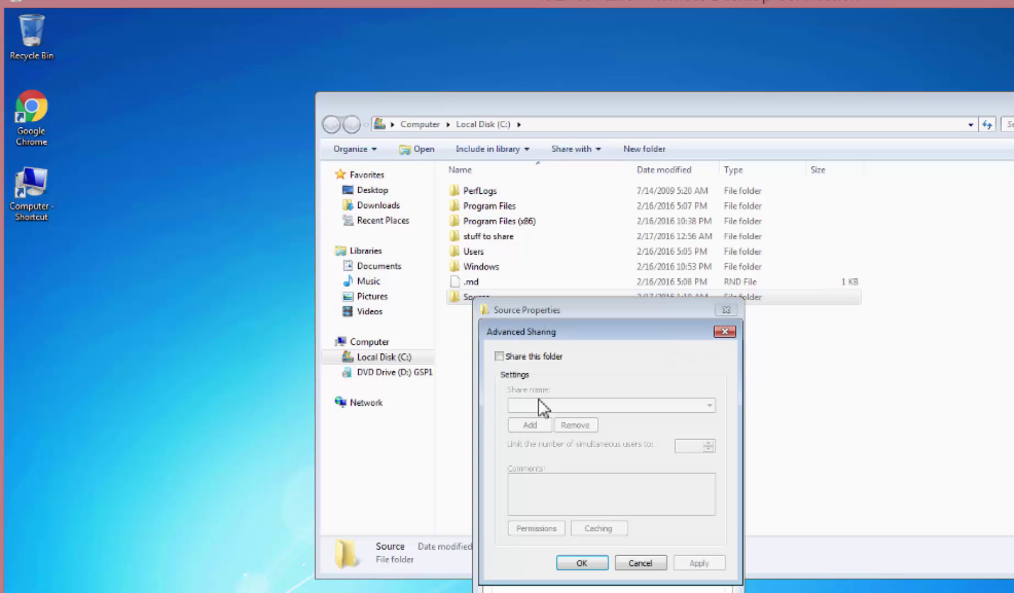
Turn on sharing for Source with the share name tdocs.
left_click(499, 356)
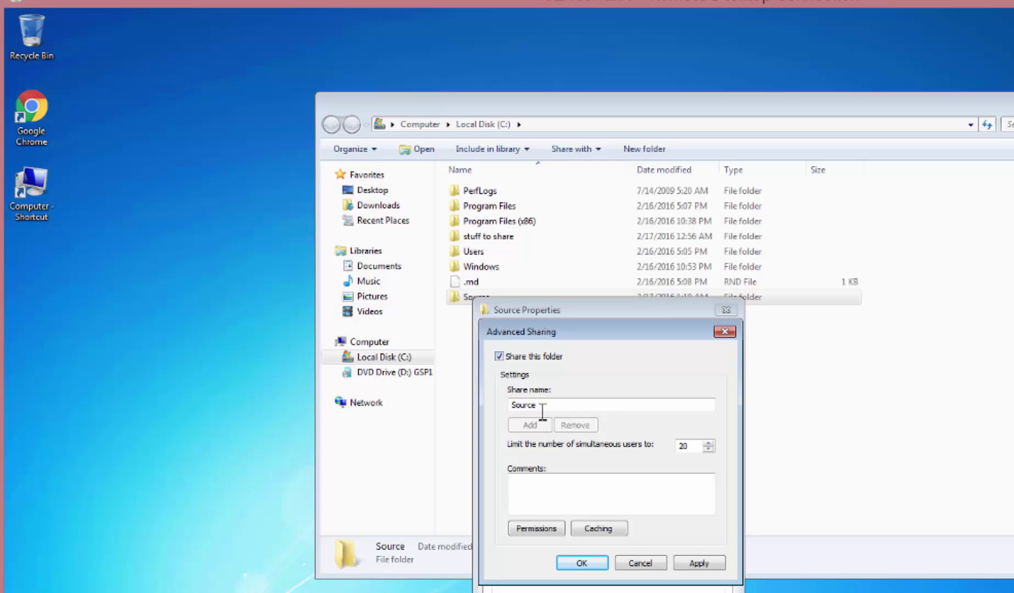
left_click_drag(549, 411, 439, 415)
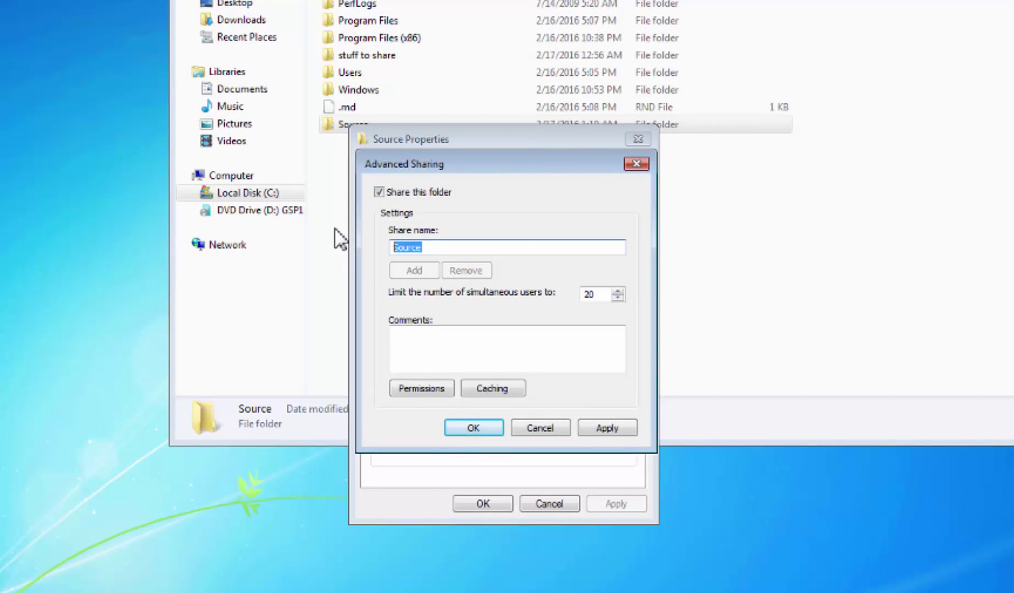
type("TE")
key("BackSpace")
key("BackSpace")
type("tdocs")
Add User1, User2 and test to the tdocs share permissions.
left_click(421, 391)
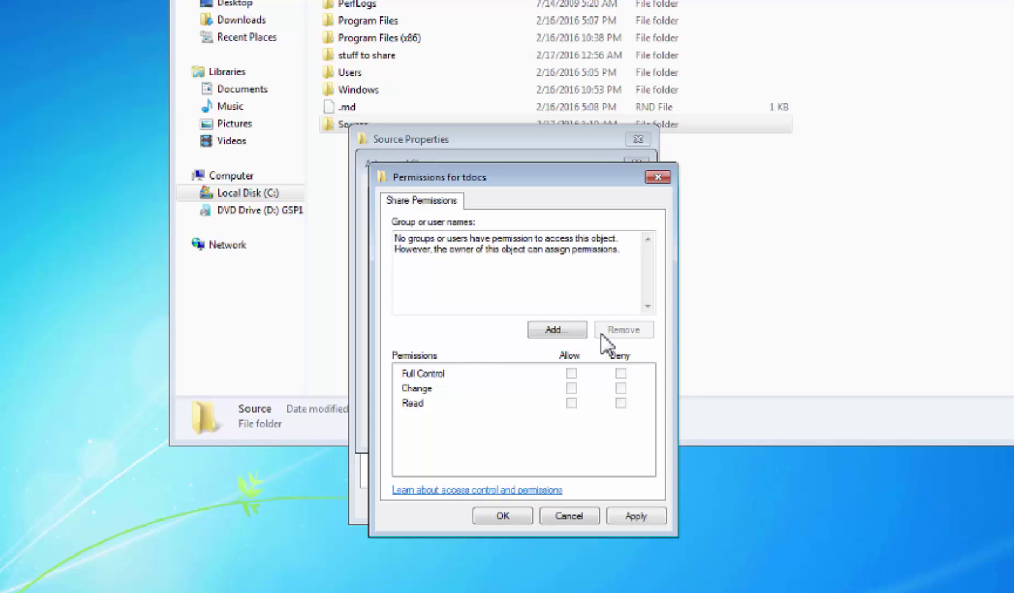
left_click(562, 331)
type("User1")
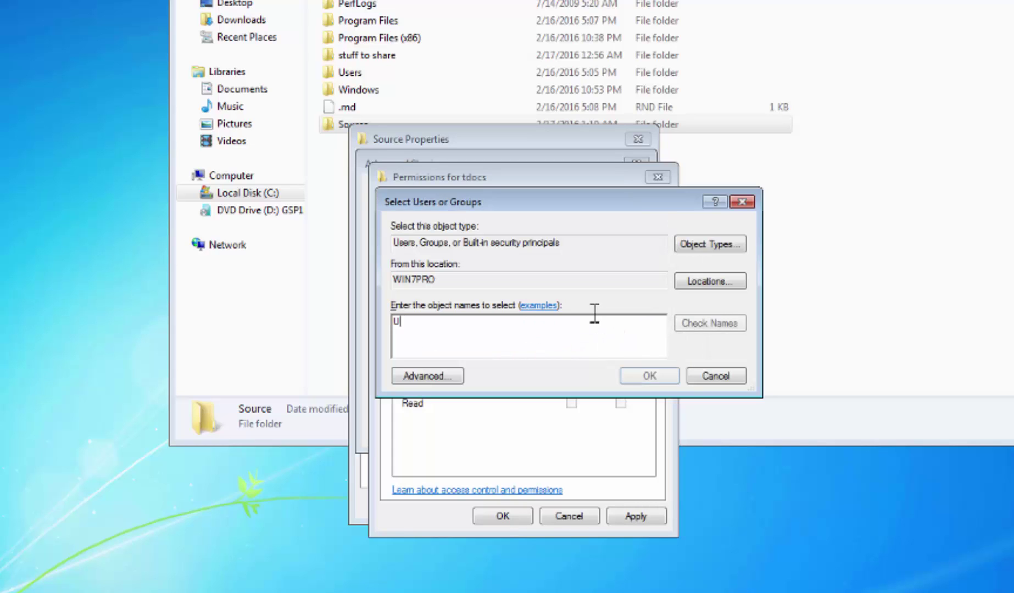
left_click(731, 324)
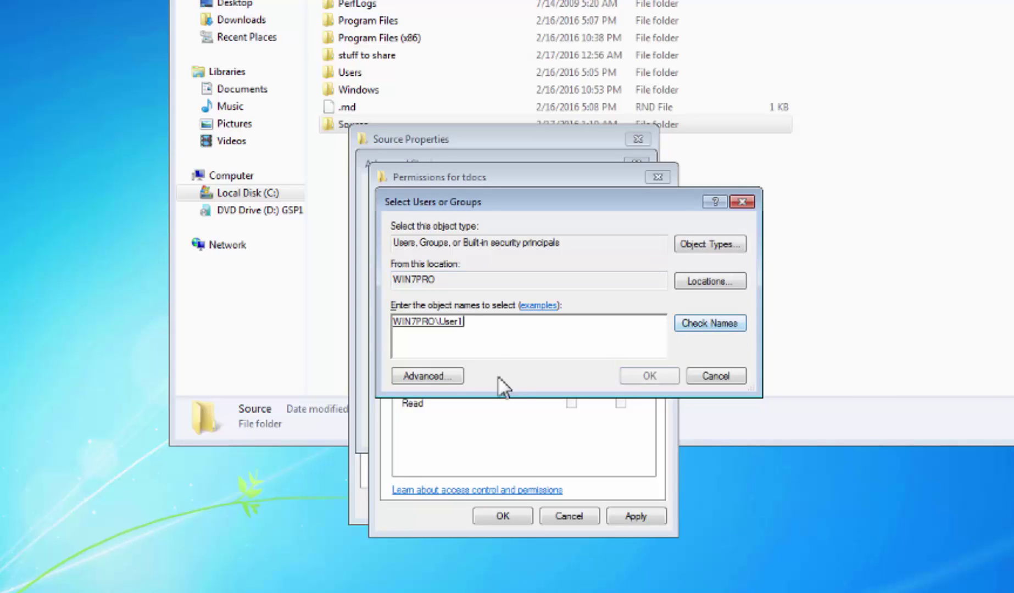
left_click(649, 376)
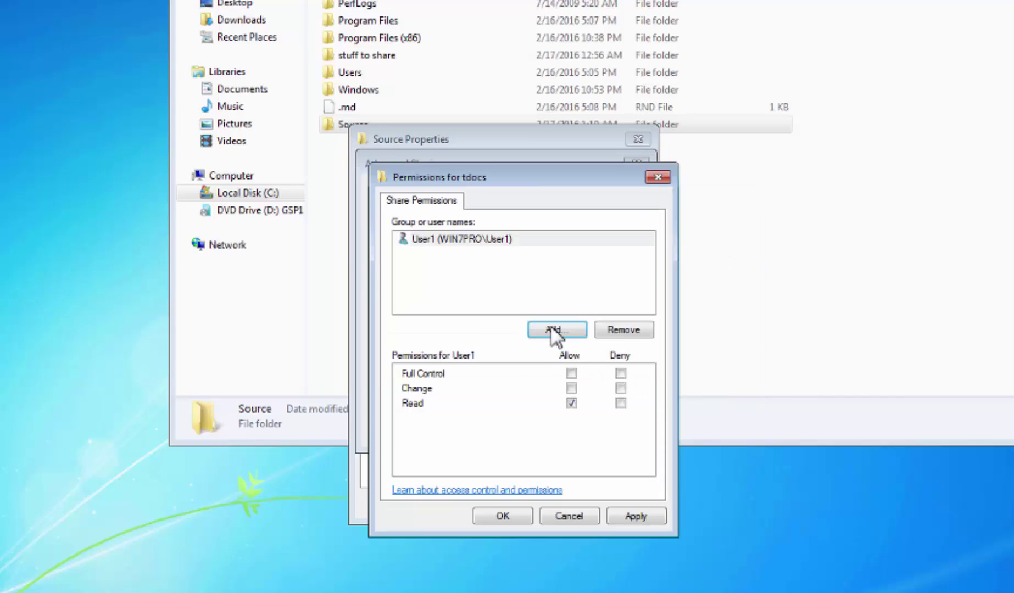
left_click(564, 331)
type("user2")
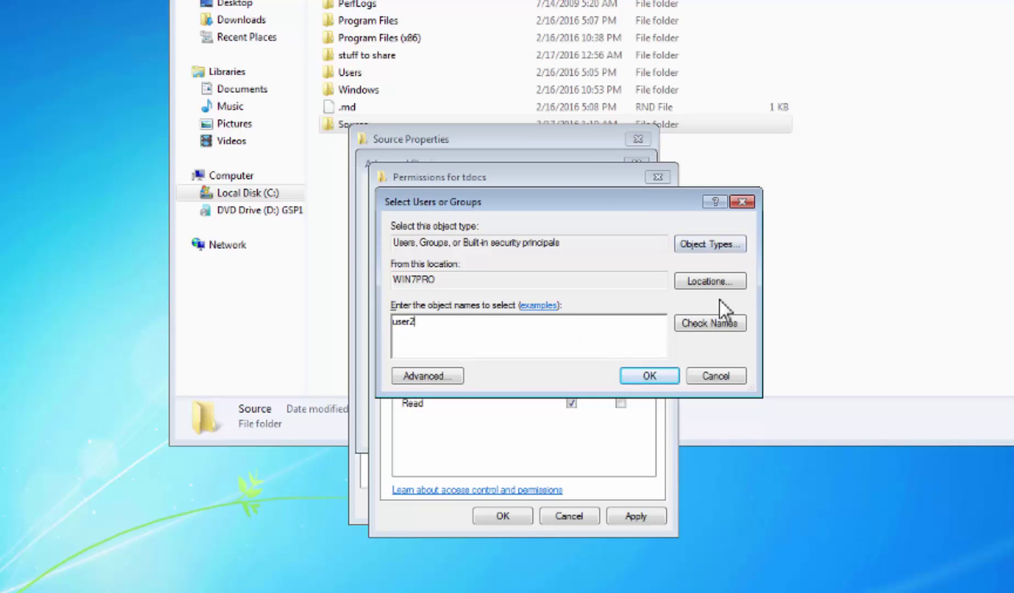
left_click(699, 322)
left_click(647, 376)
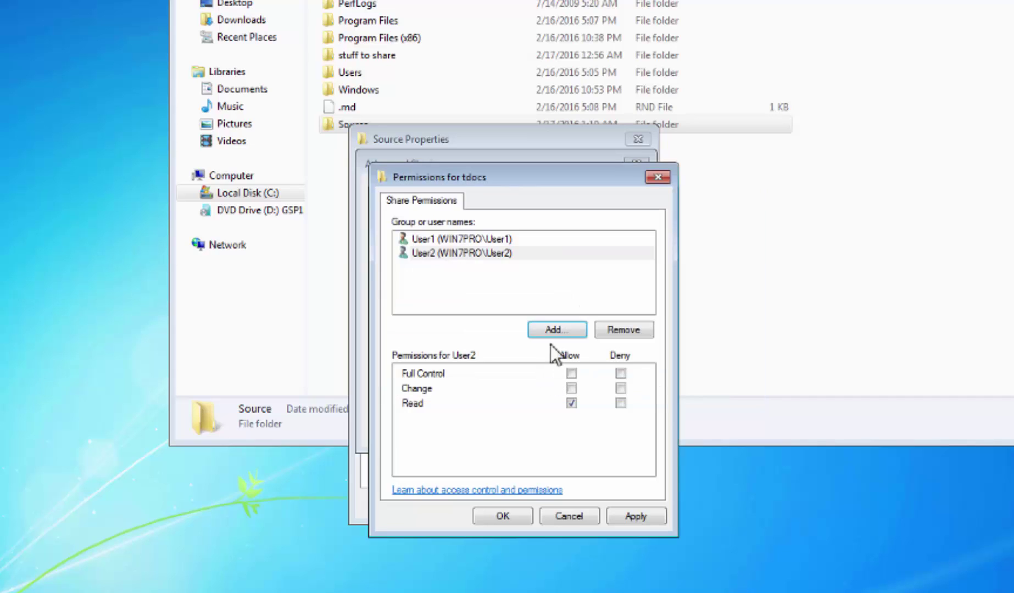
left_click(559, 329)
type("t")
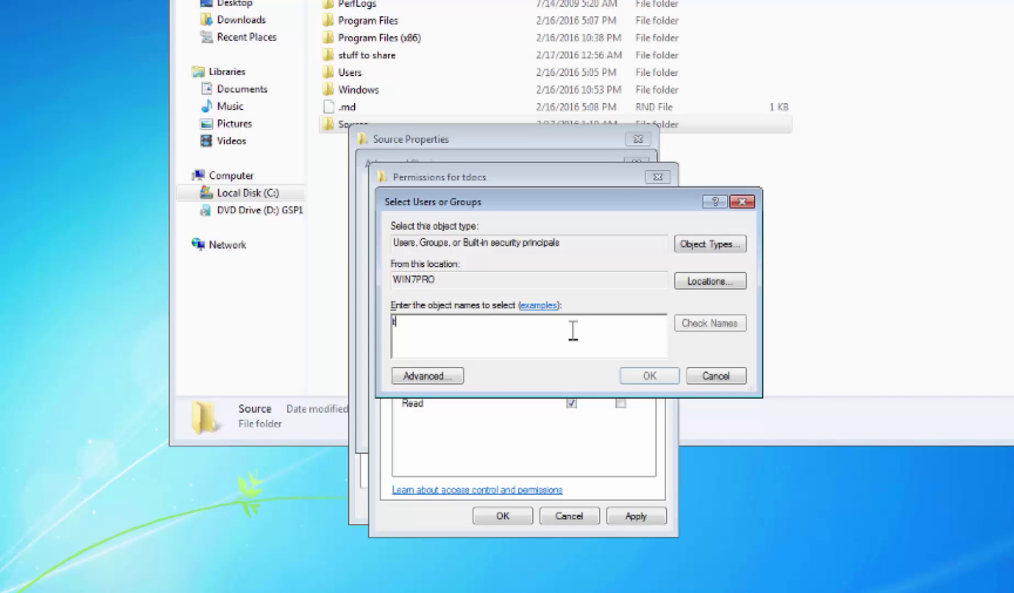
type("est")
left_click(691, 323)
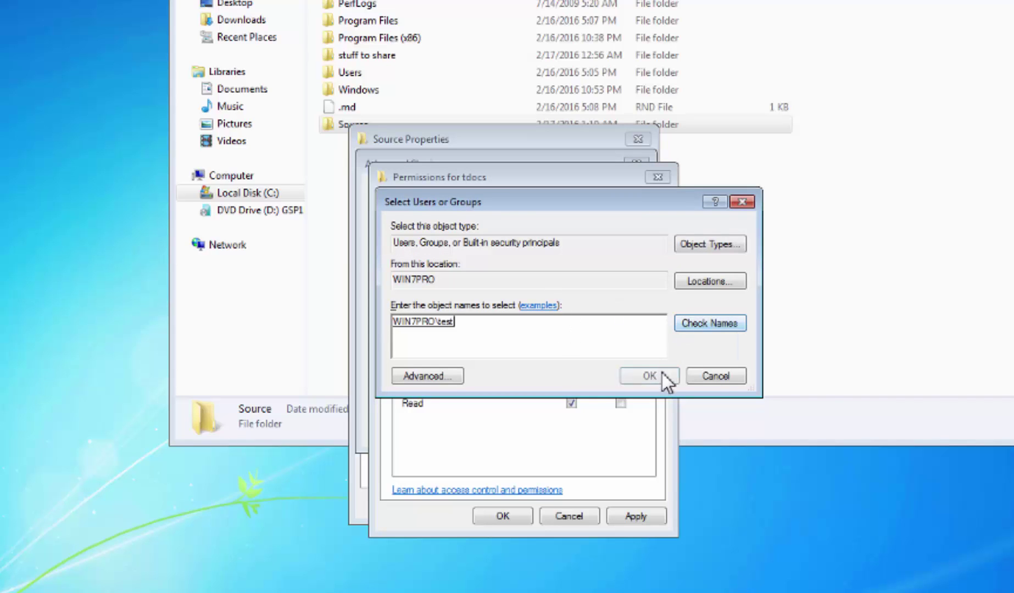
left_click(663, 375)
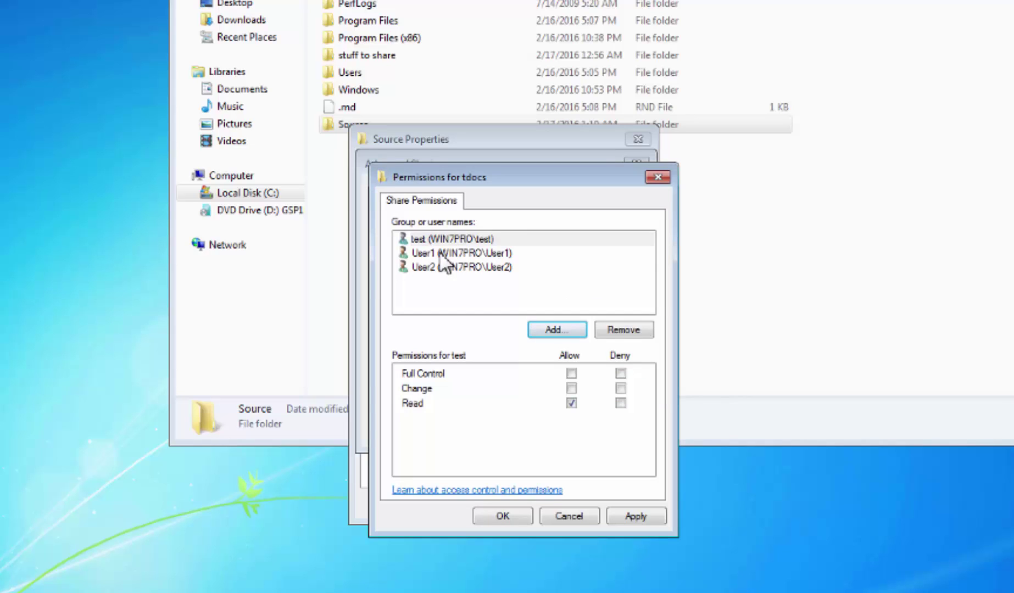
Give User2 Change, test Full Control, keep User1 at Read, and confirm all sharing dialogs.
left_click(453, 253)
left_click(463, 269)
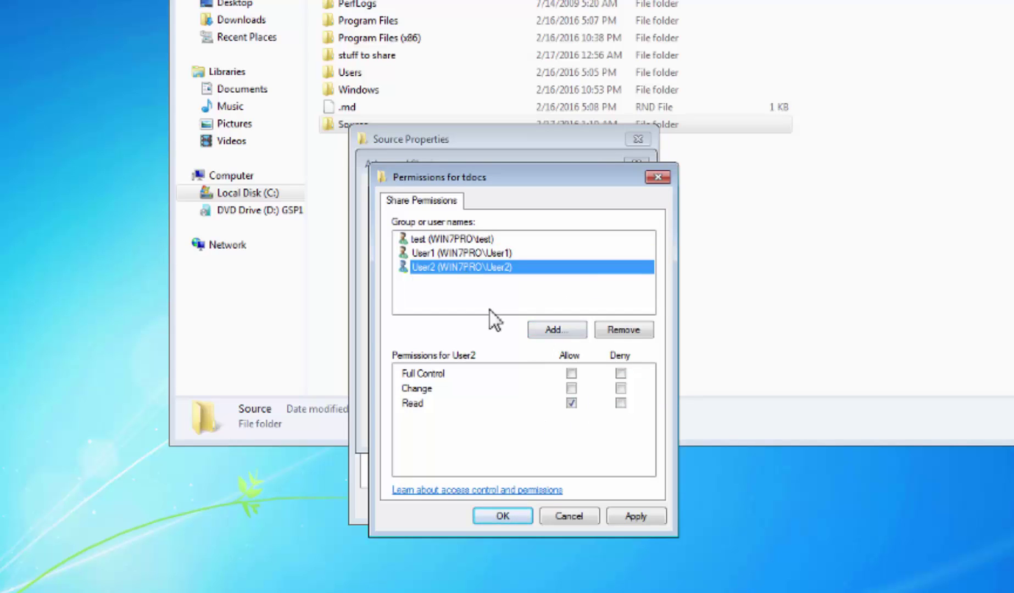
left_click(572, 388)
left_click(459, 240)
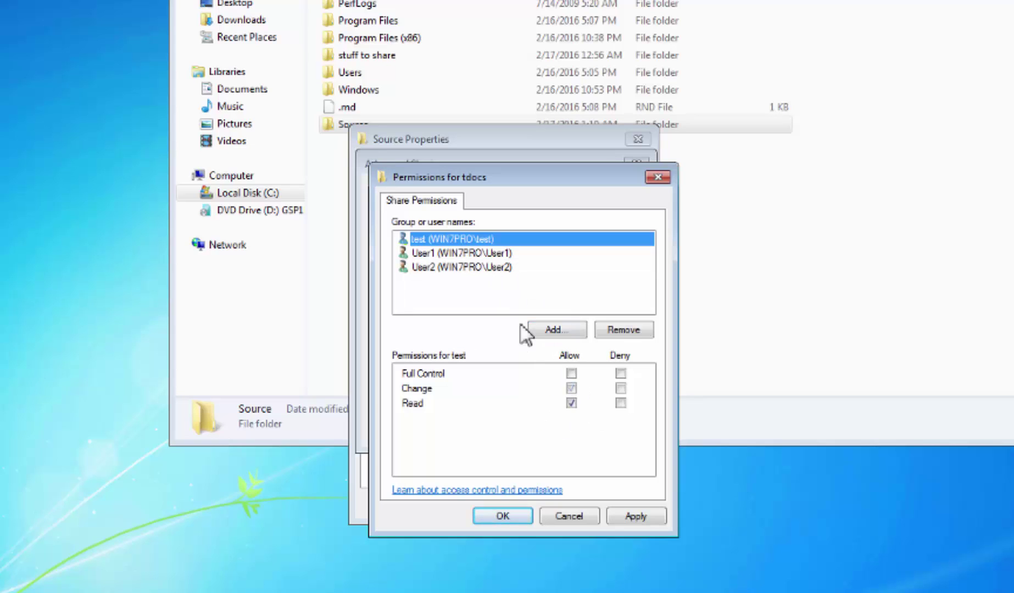
left_click(571, 374)
left_click(638, 515)
left_click(474, 254)
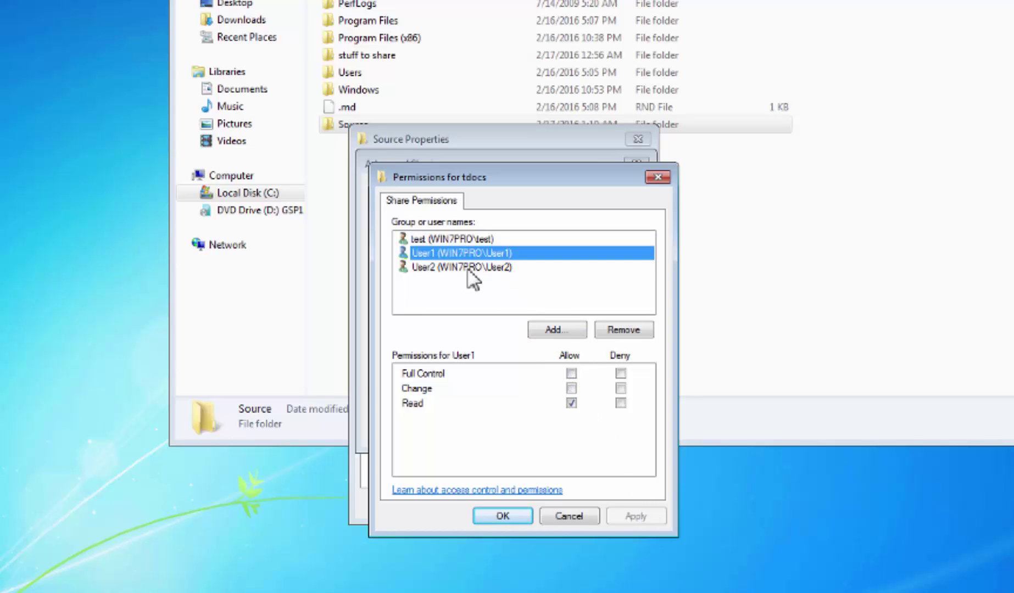
left_click(471, 269)
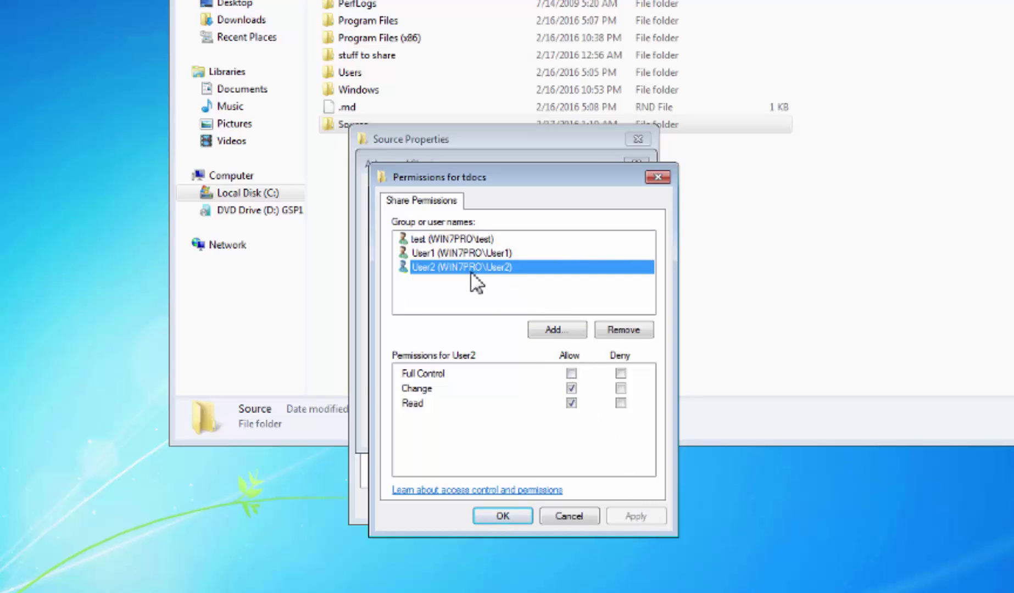
left_click(500, 518)
left_click(613, 431)
left_click(475, 432)
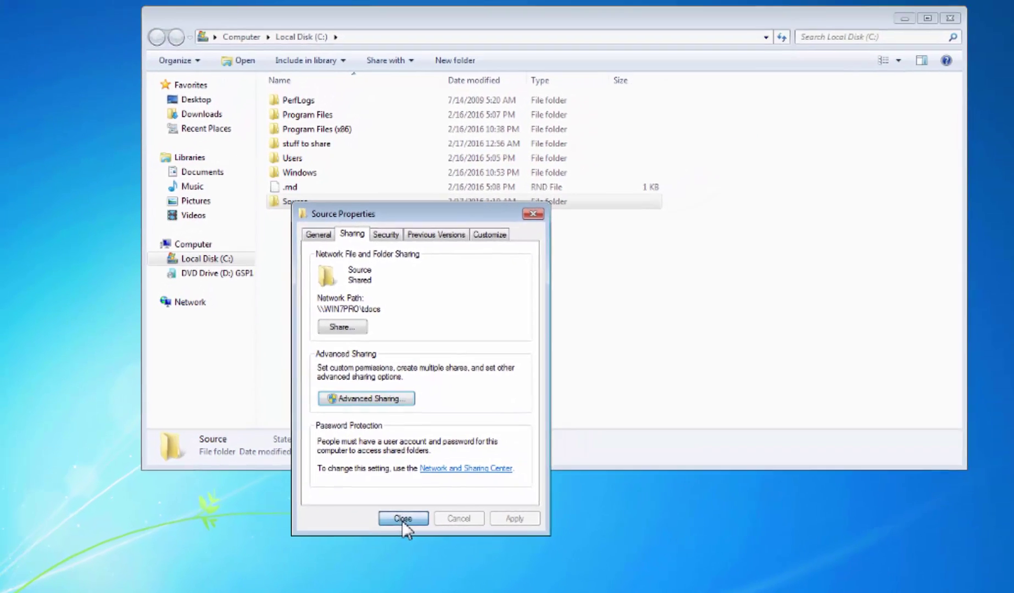
Reopen Source Properties on the Sharing tab, cancelling Advanced Sharing without changes.
left_click(403, 519)
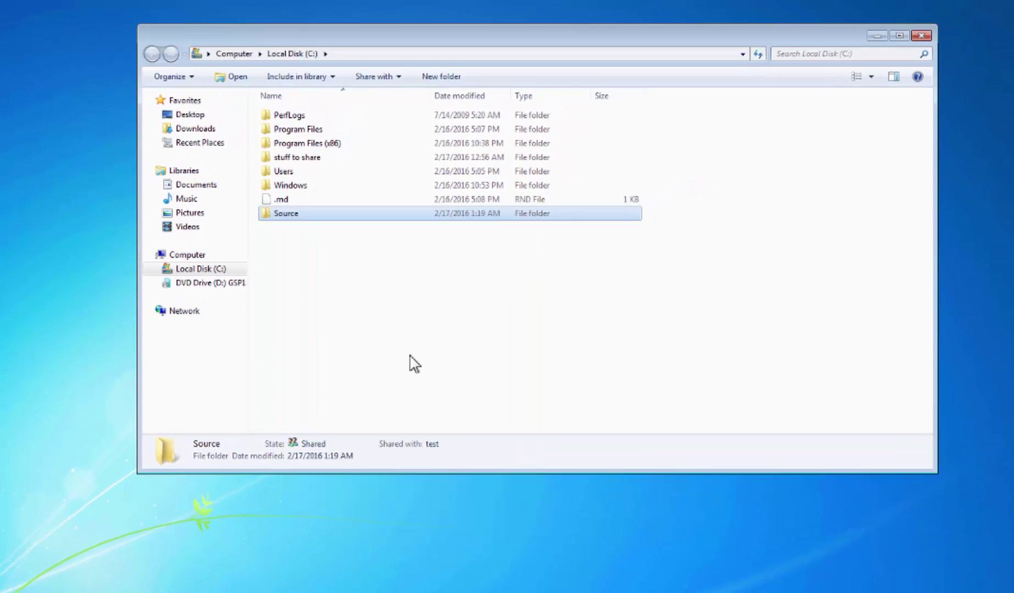
left_click(366, 275)
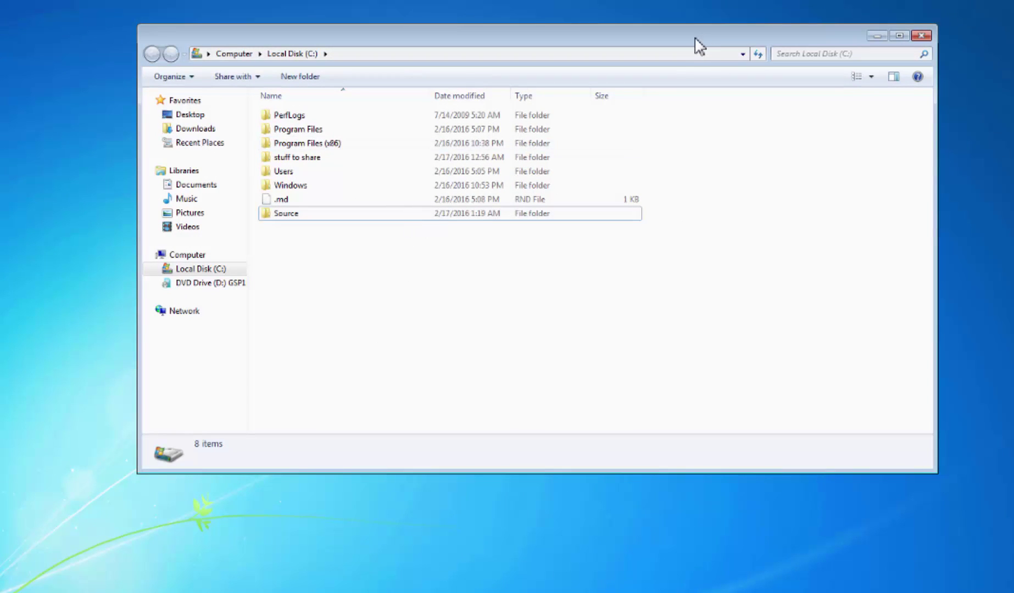
left_click_drag(695, 44, 711, 0)
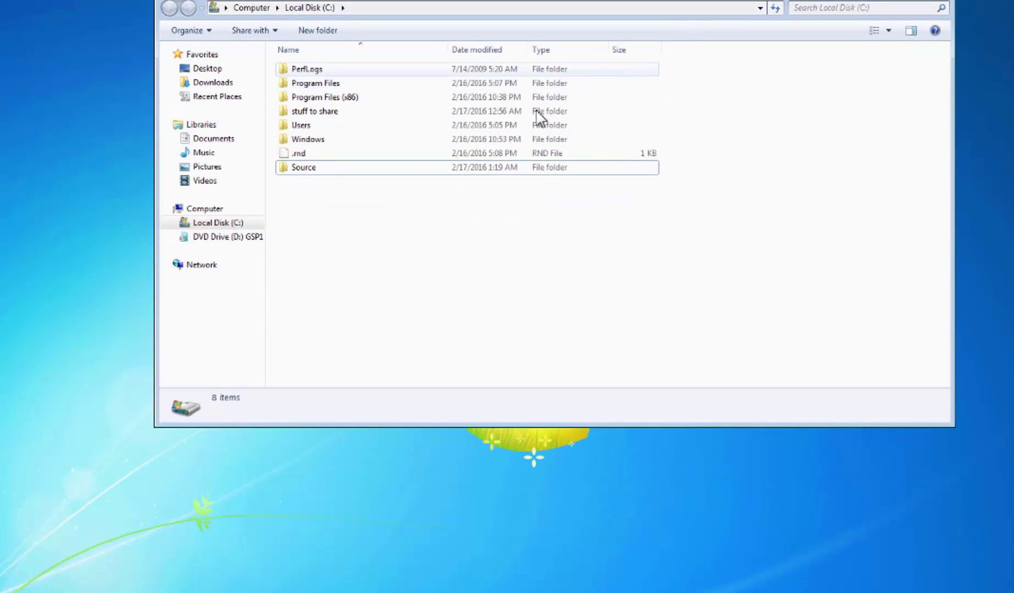
right_click(300, 170)
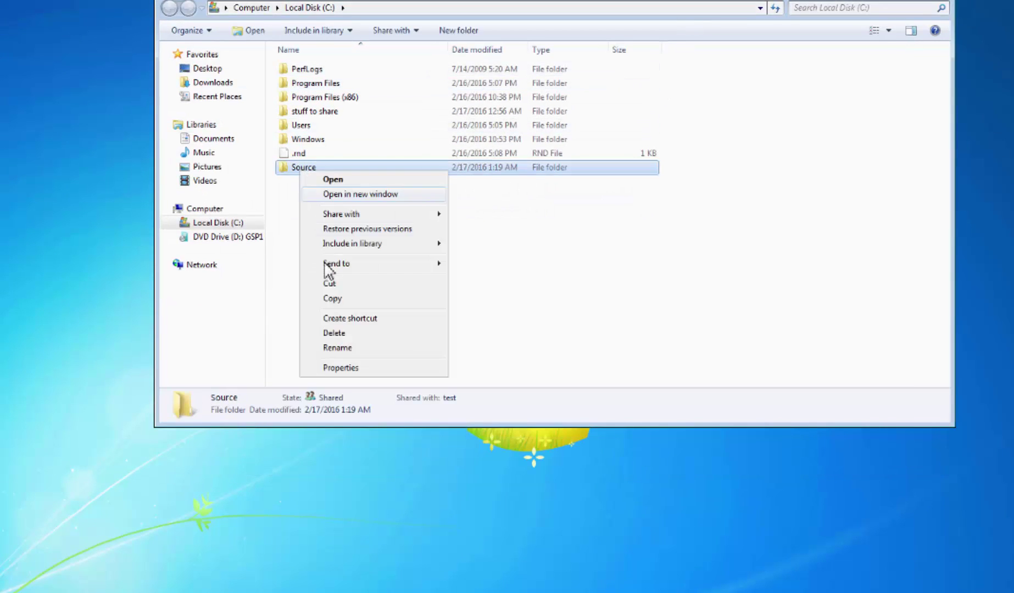
left_click(340, 368)
left_click(363, 205)
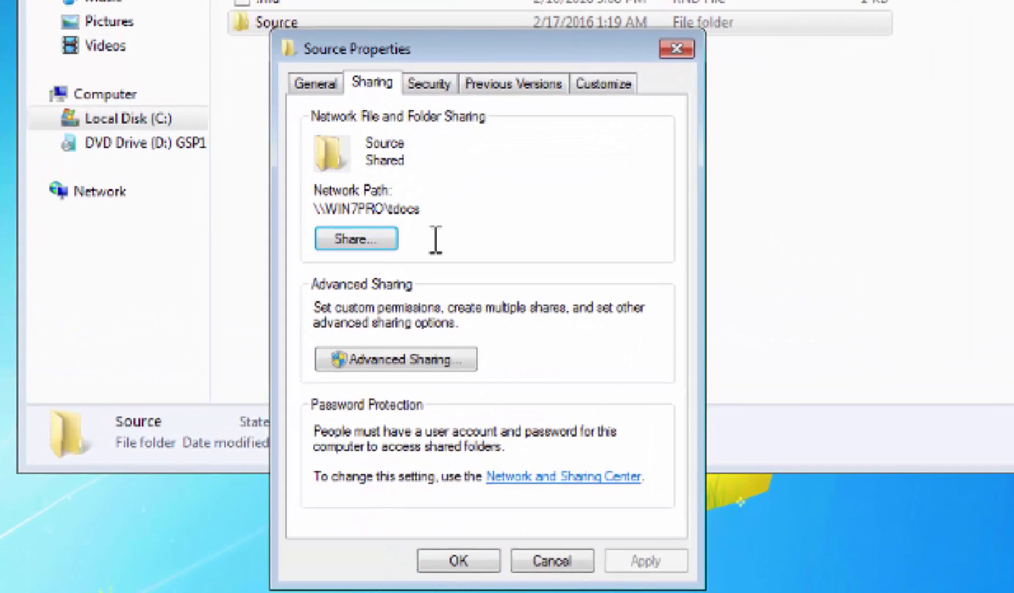
left_click(363, 361)
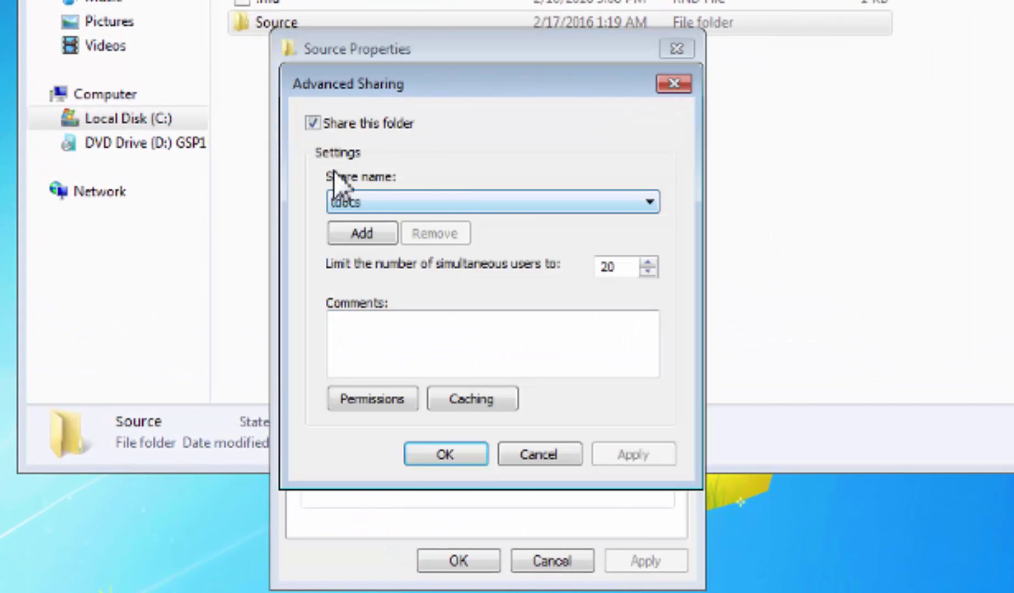
left_click(556, 452)
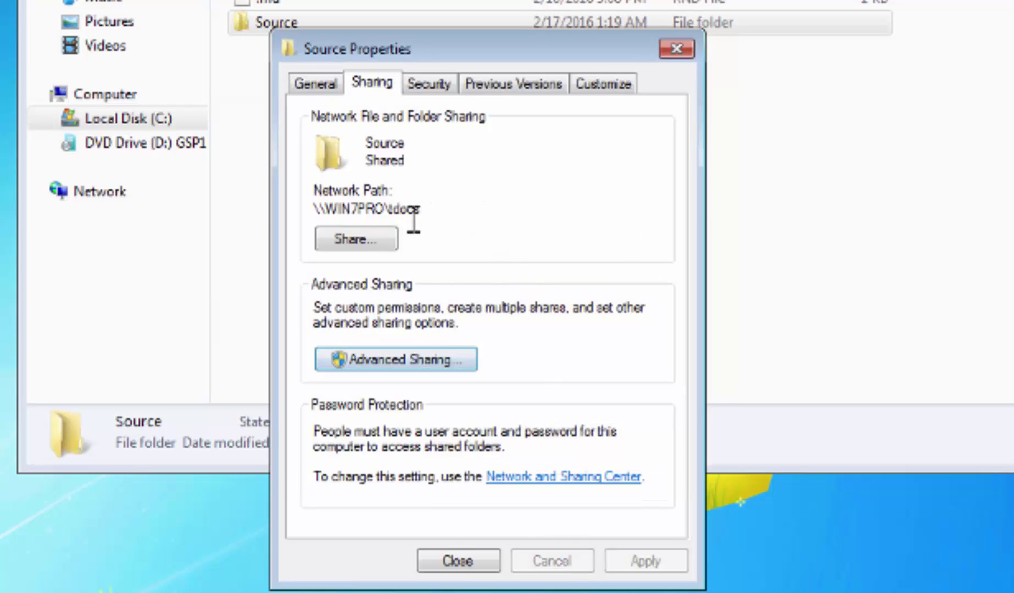
Inspect the network path \\WIN7PRO\tdocs, highlighting its computer and share names.
left_click_drag(426, 218, 385, 218)
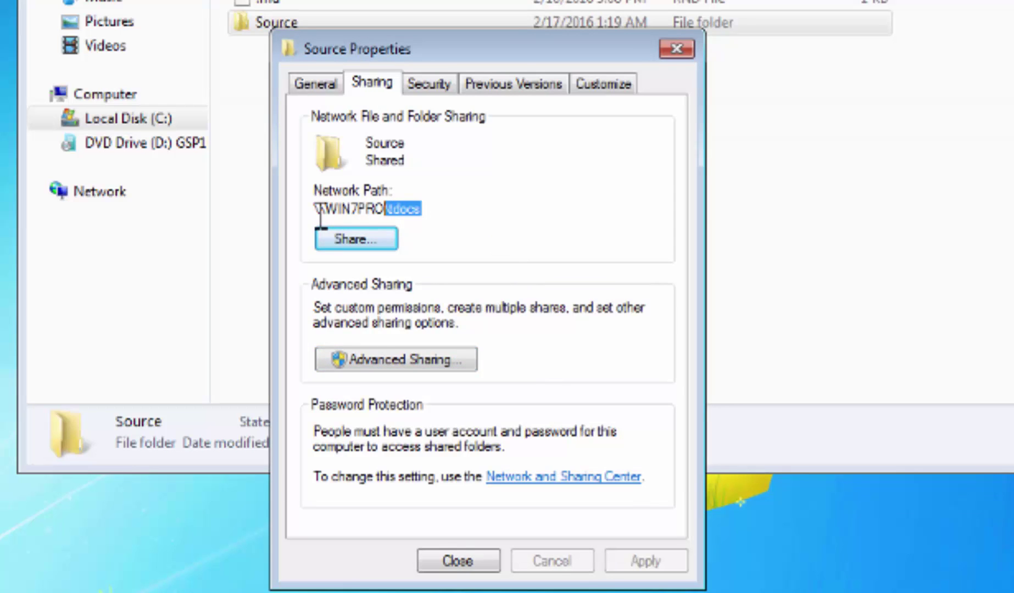
left_click_drag(377, 209, 320, 209)
left_click(425, 217)
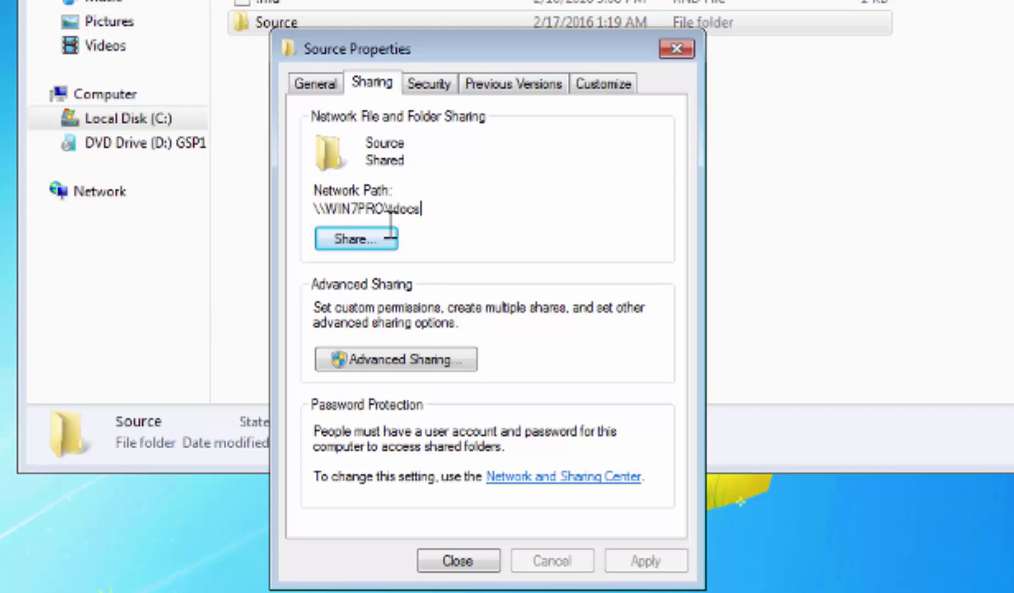
left_click_drag(390, 216, 311, 220)
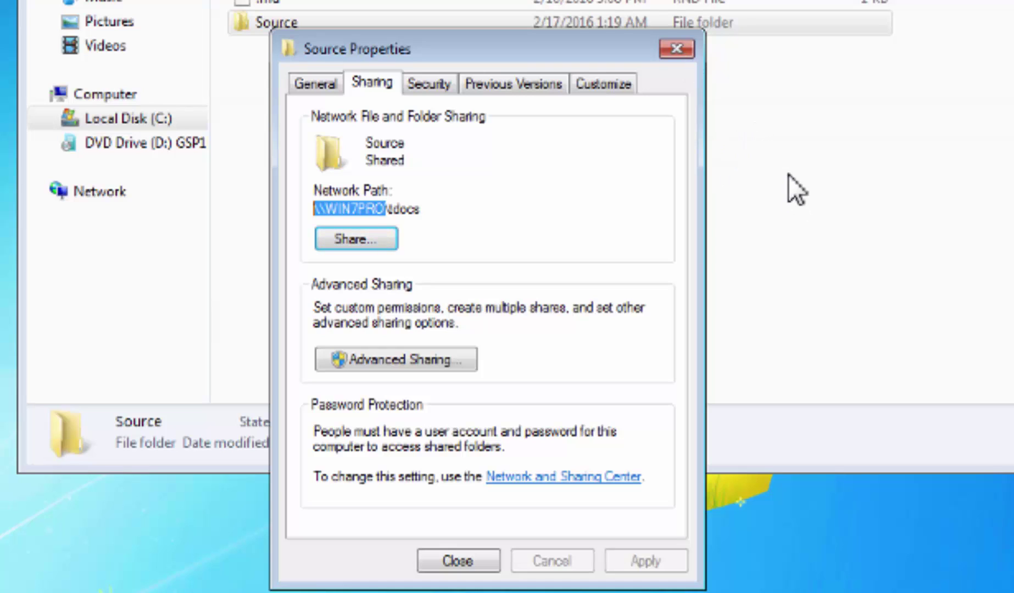
Close Source Properties and open the computer's Computer Name change settings from System properties.
left_click(684, 47)
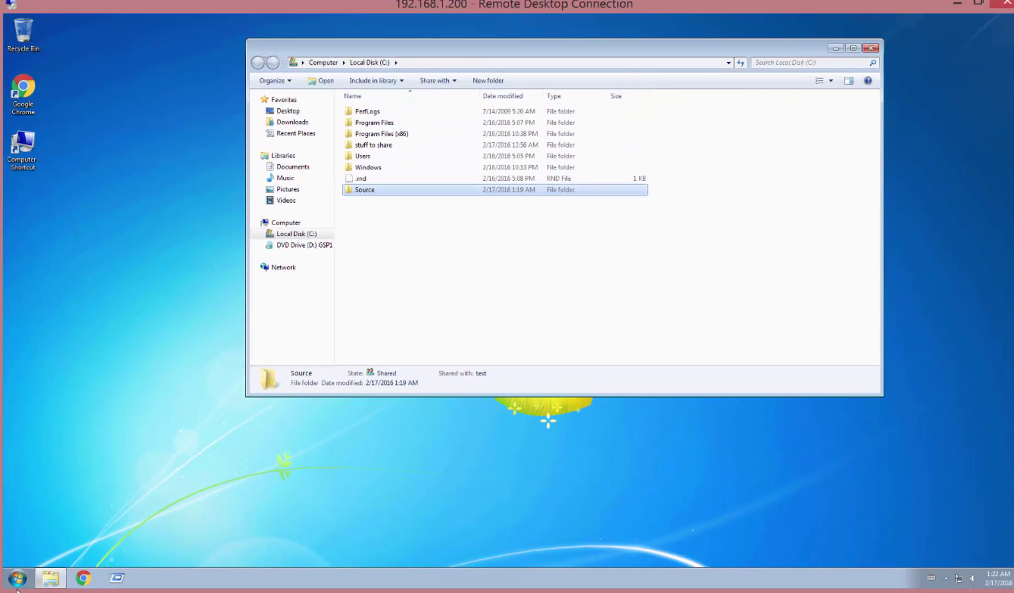
left_click(17, 578)
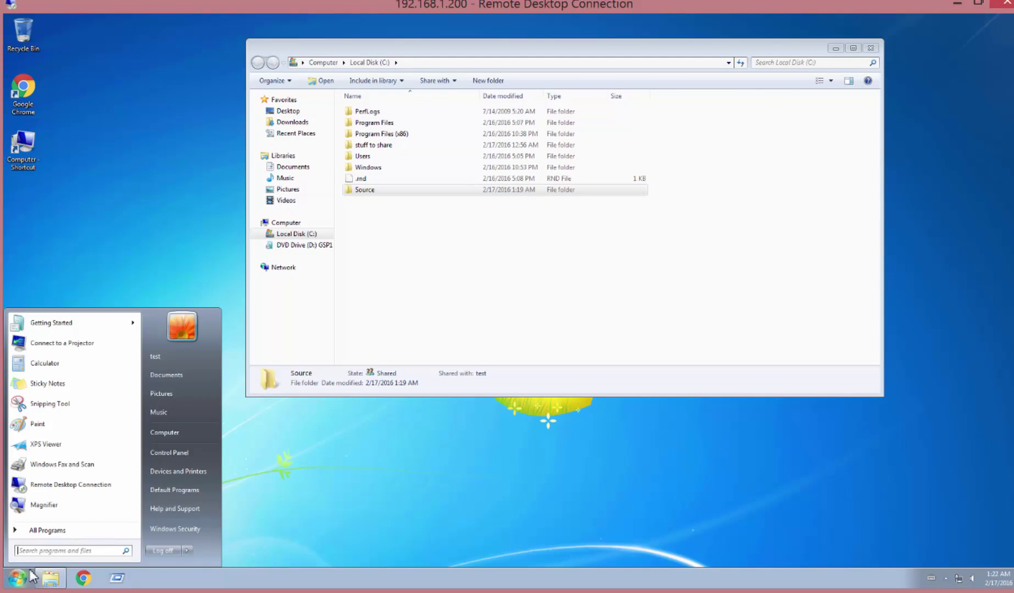
right_click(167, 430)
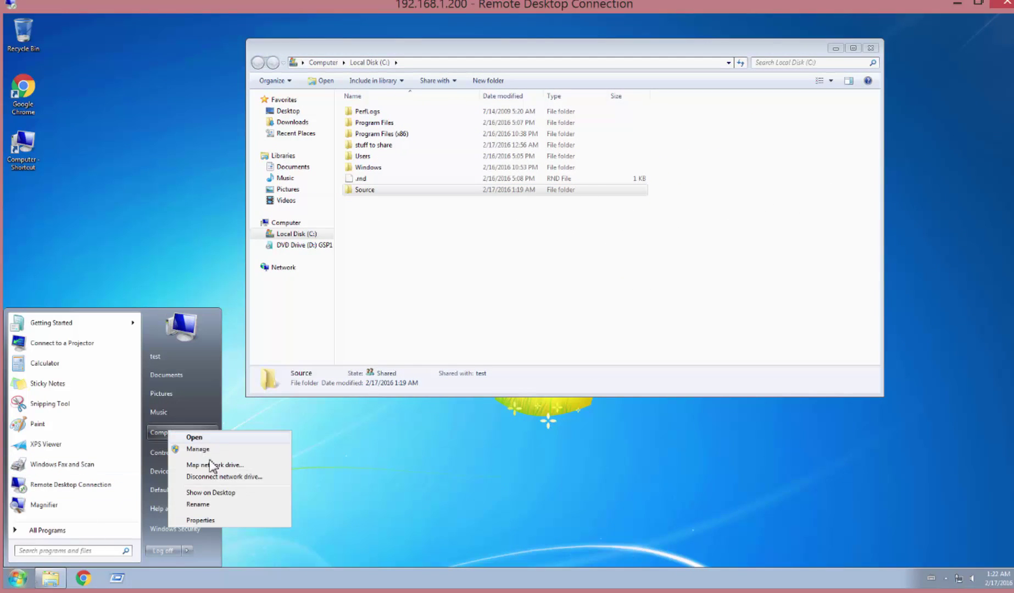
left_click(200, 525)
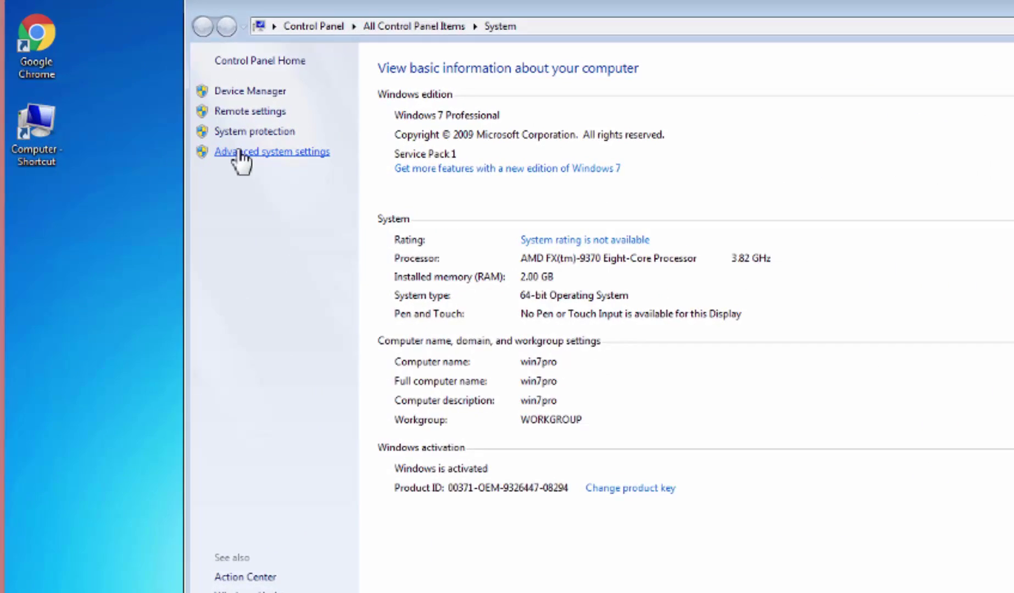
left_click(239, 152)
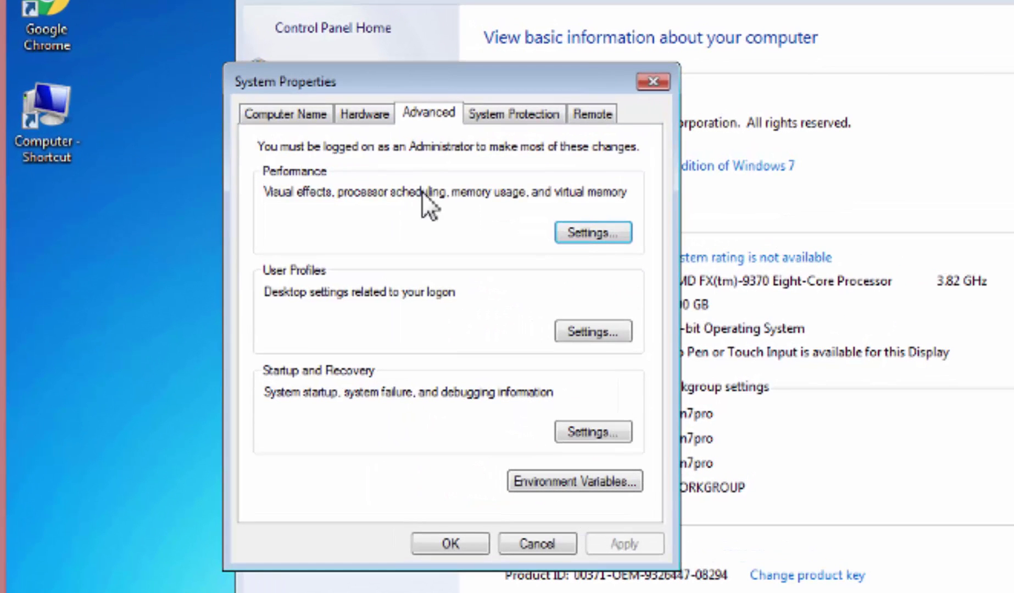
left_click(271, 115)
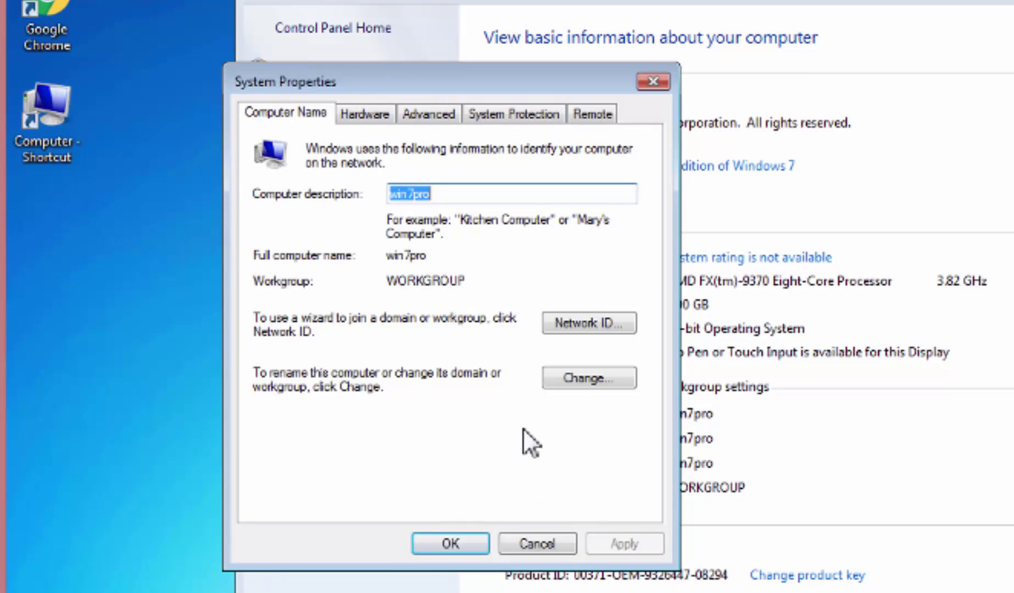
left_click(581, 382)
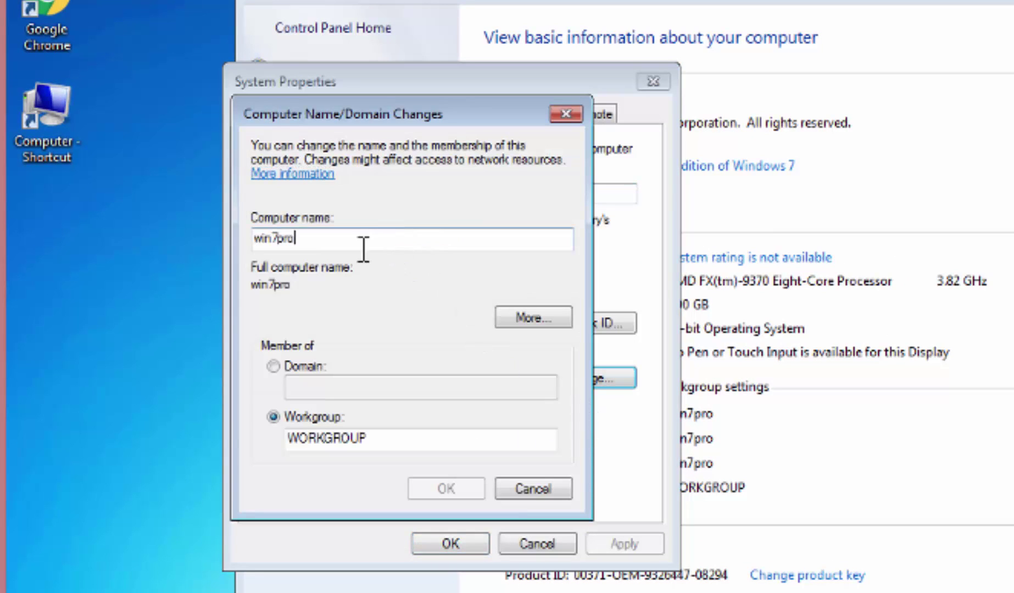
Confirm the computer name is win7pro, then cancel without renaming and close System Properties.
left_click_drag(362, 239, 237, 235)
left_click(377, 242)
left_click_drag(297, 240, 191, 242)
left_click_drag(392, 242, 198, 241)
left_click(335, 245)
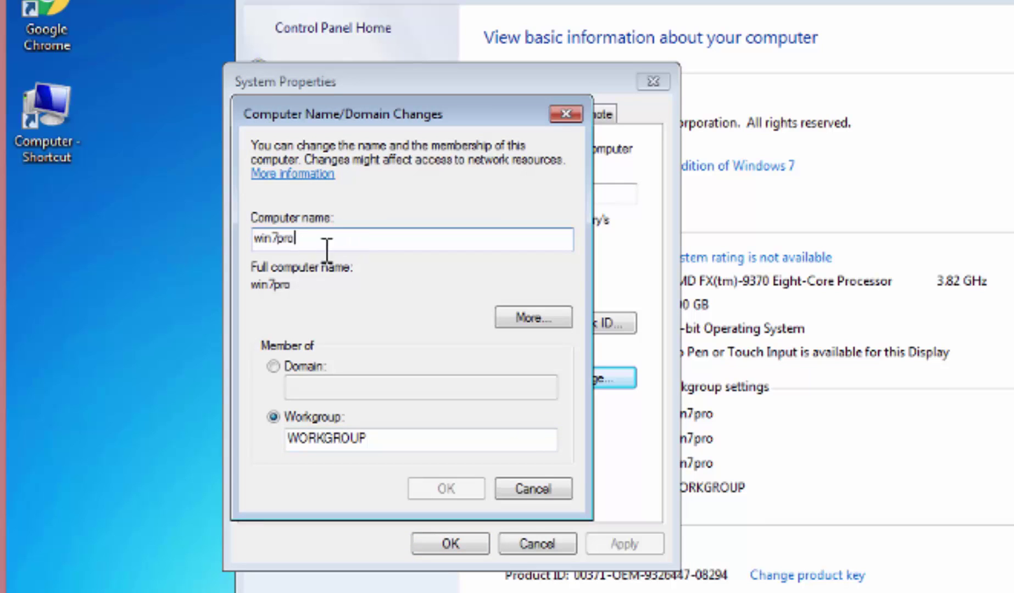
left_click_drag(323, 245, 199, 249)
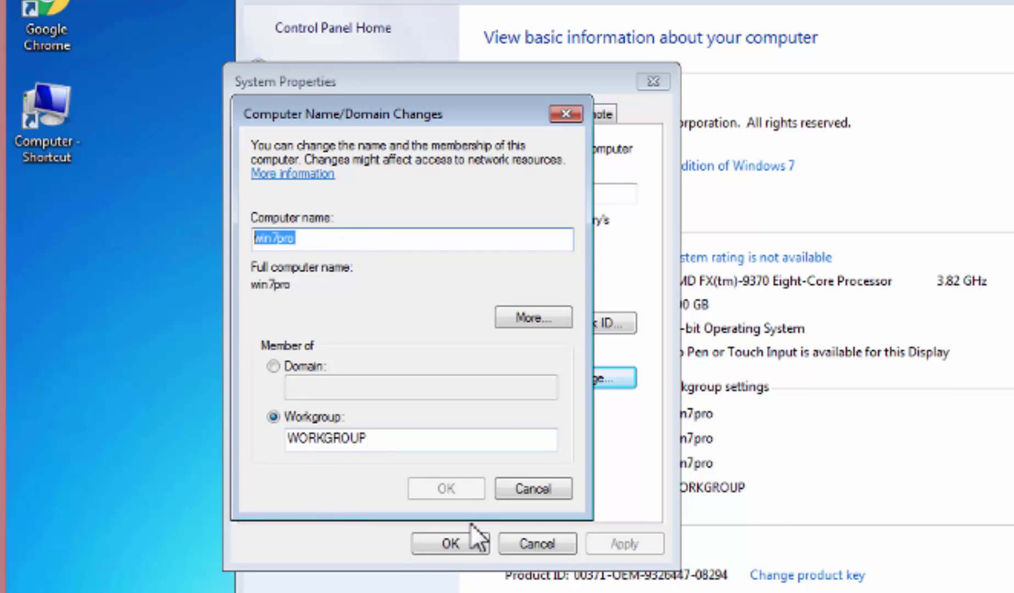
left_click(535, 495)
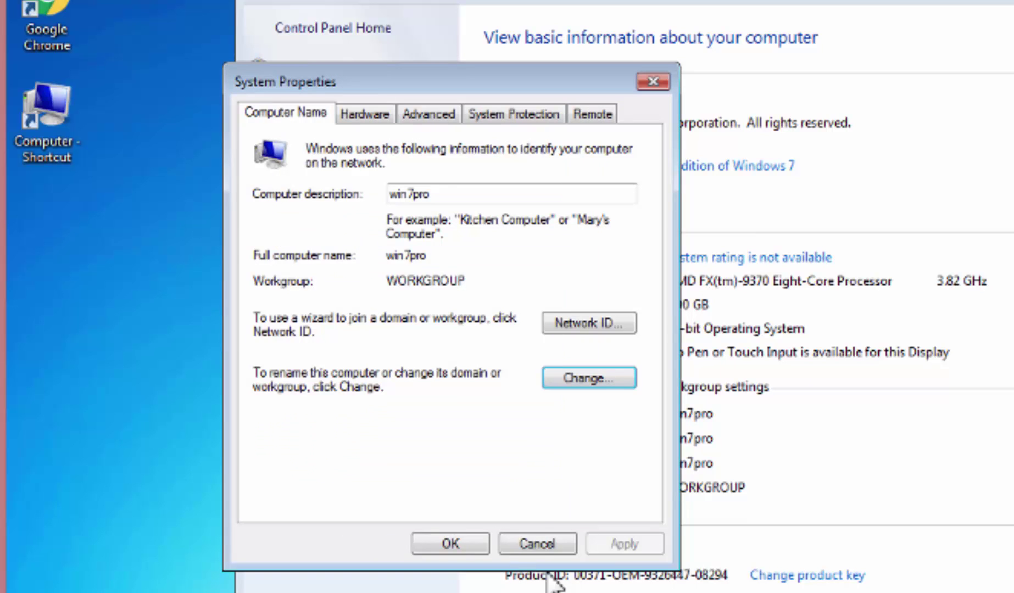
left_click(451, 543)
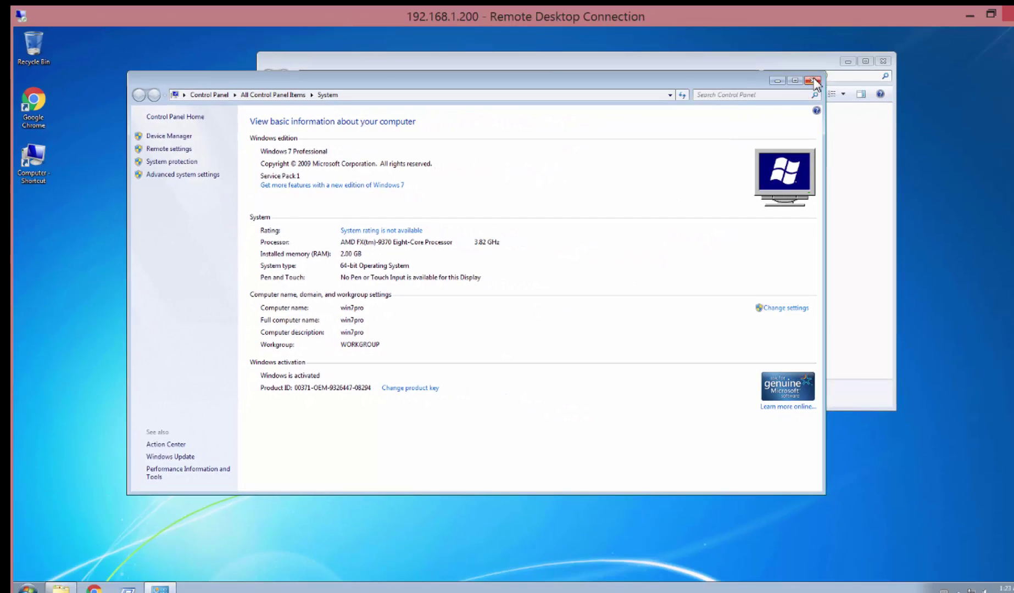
Copy the network path from Source's Sharing tab, then close the properties and the C: drive window.
left_click(813, 81)
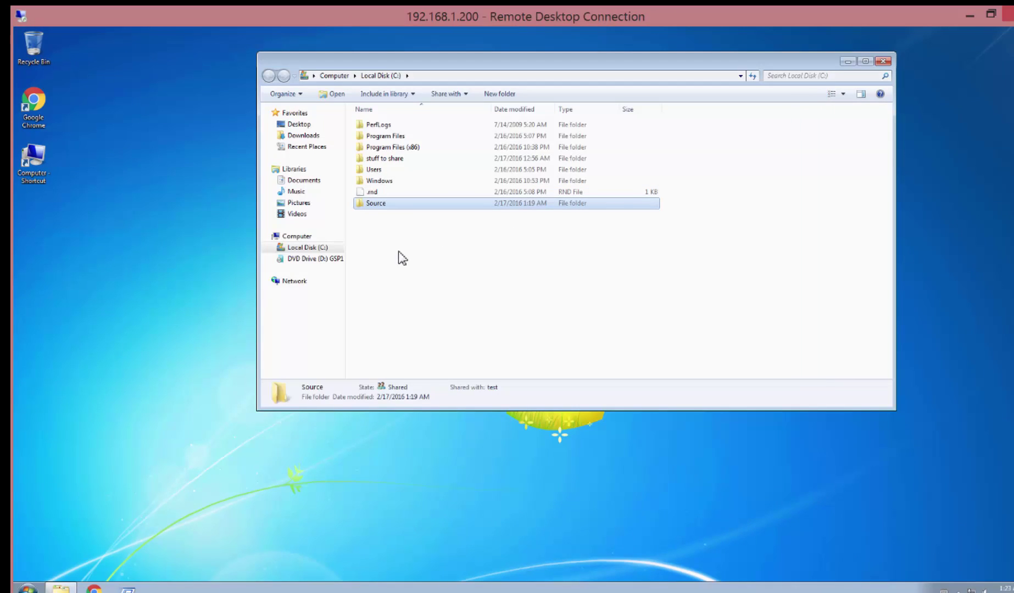
right_click(379, 208)
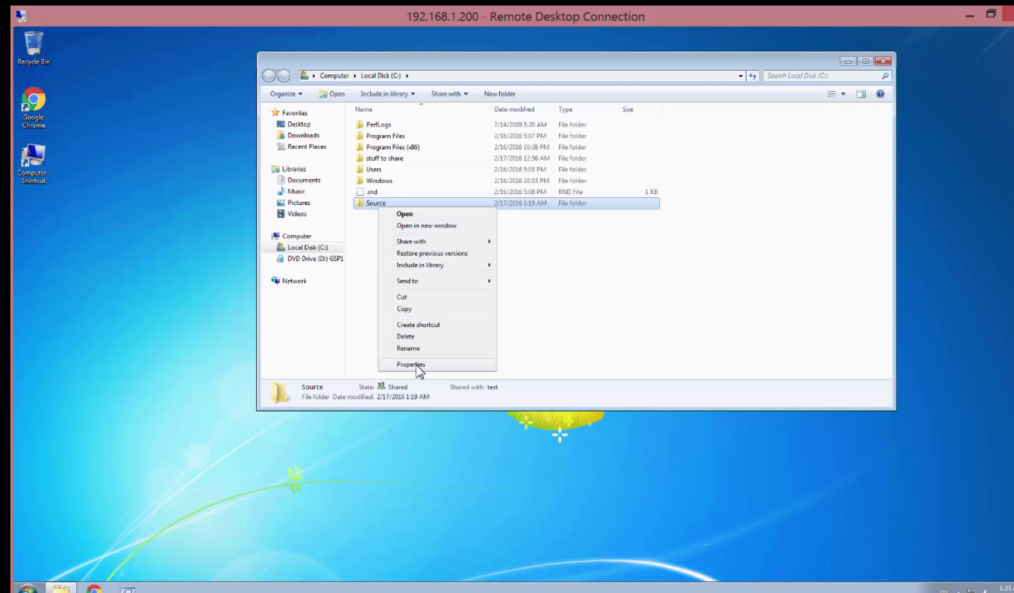
left_click(416, 365)
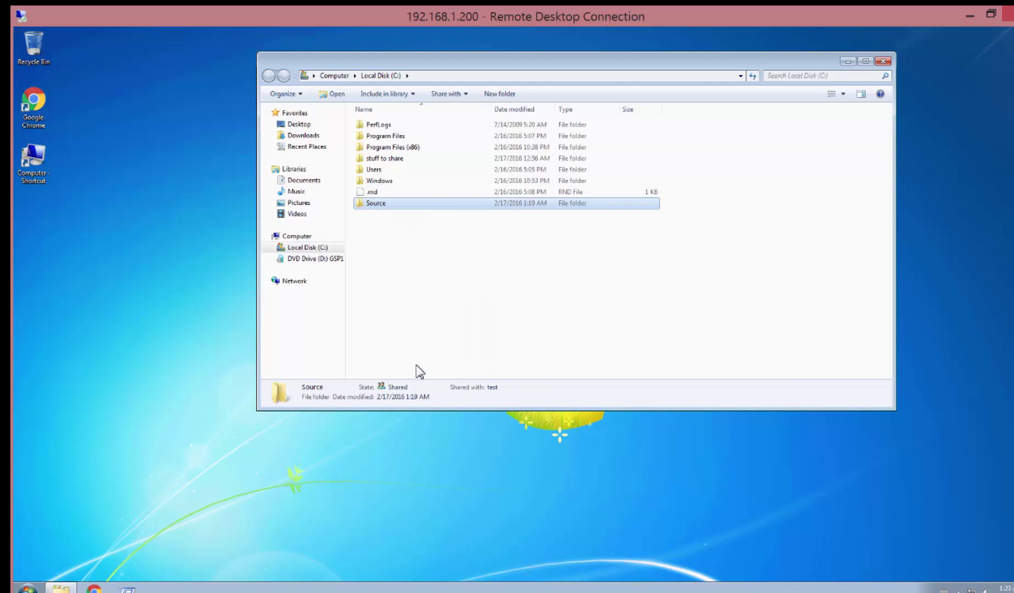
left_click(425, 232)
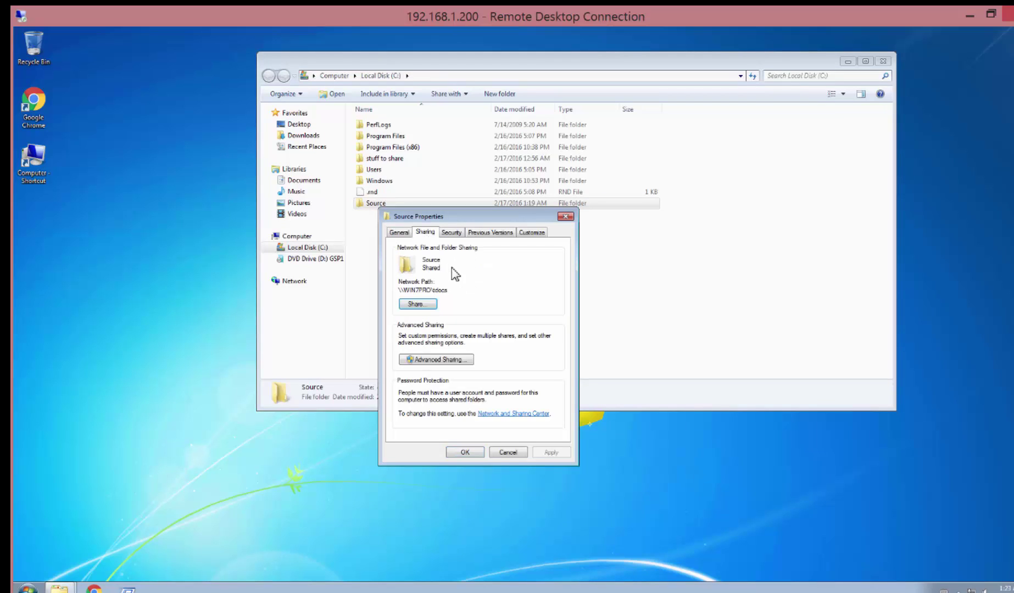
left_click_drag(452, 295, 403, 292)
right_click(407, 293)
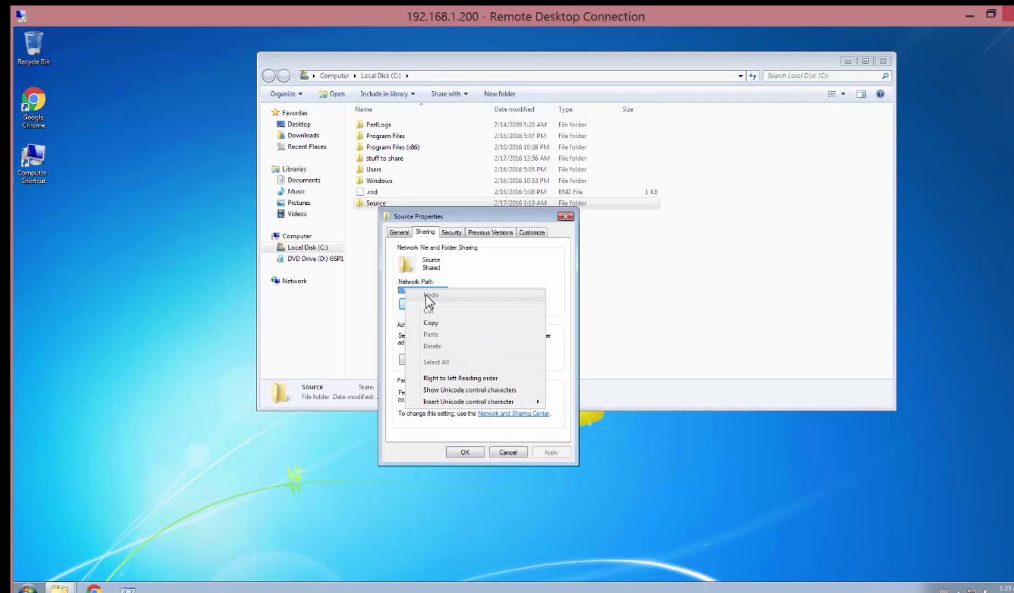
left_click(430, 324)
left_click(565, 216)
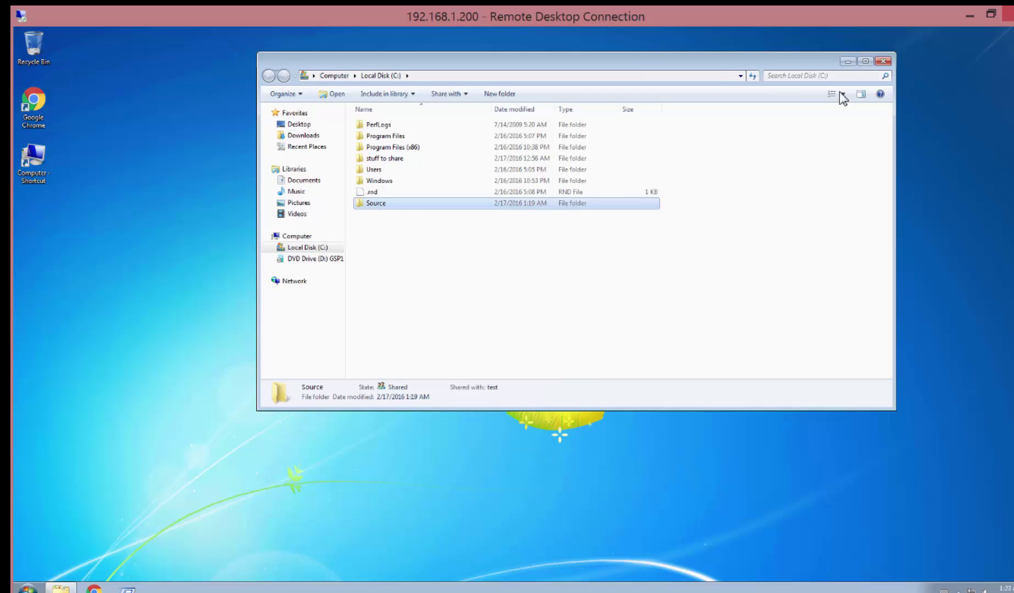
left_click(888, 61)
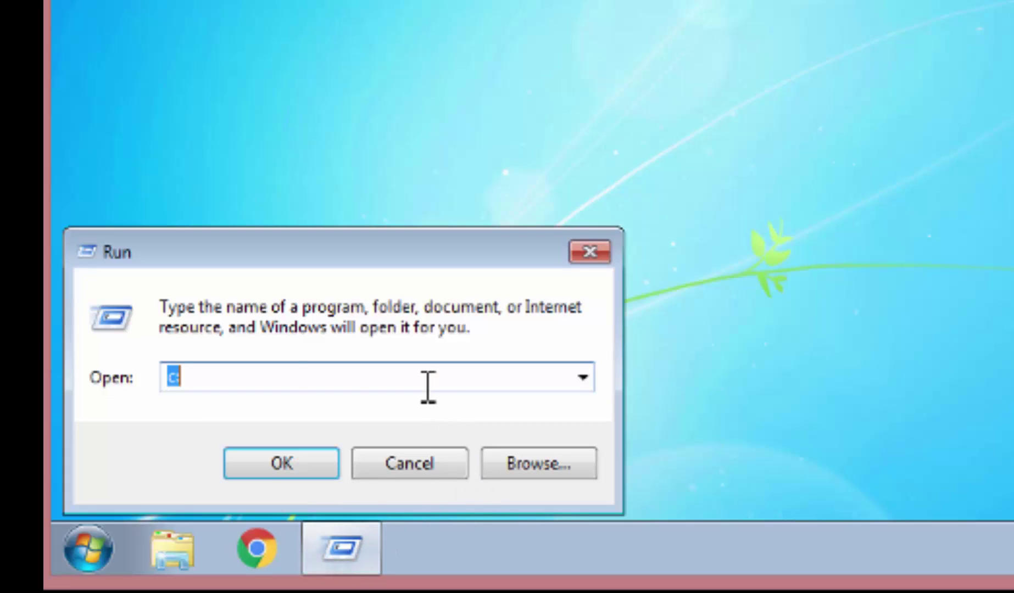
Open the share \\WIN7PRO\tdocs from the Run box.
type("\\\\WIN7PRO\\tdocs")
left_click_drag(301, 378, 111, 378)
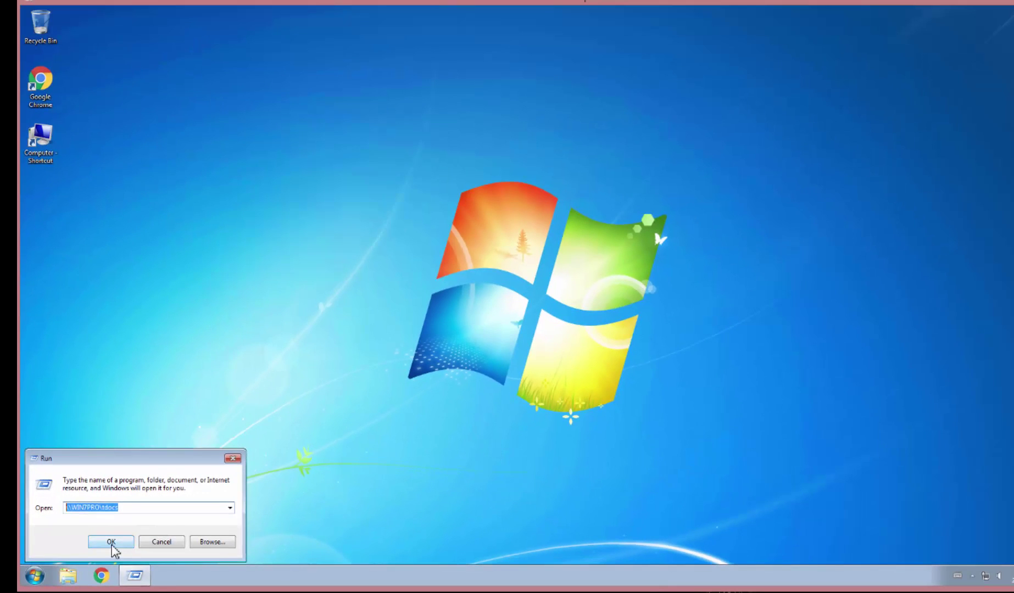
left_click(112, 542)
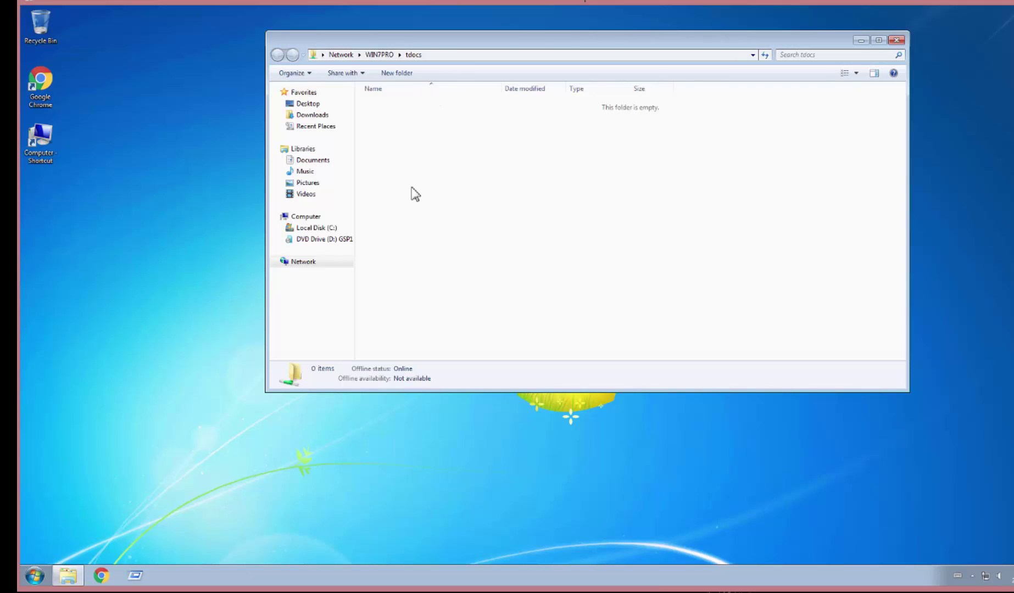
Open C:\stuff to share and select its 16 files, then close it and the empty tdocs window.
left_click(35, 581)
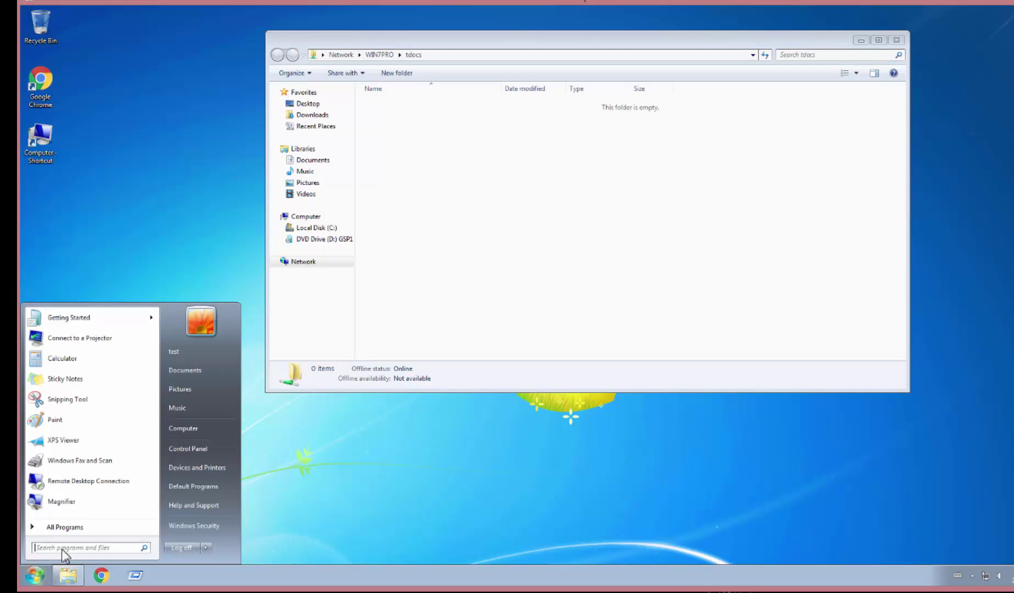
left_click(189, 429)
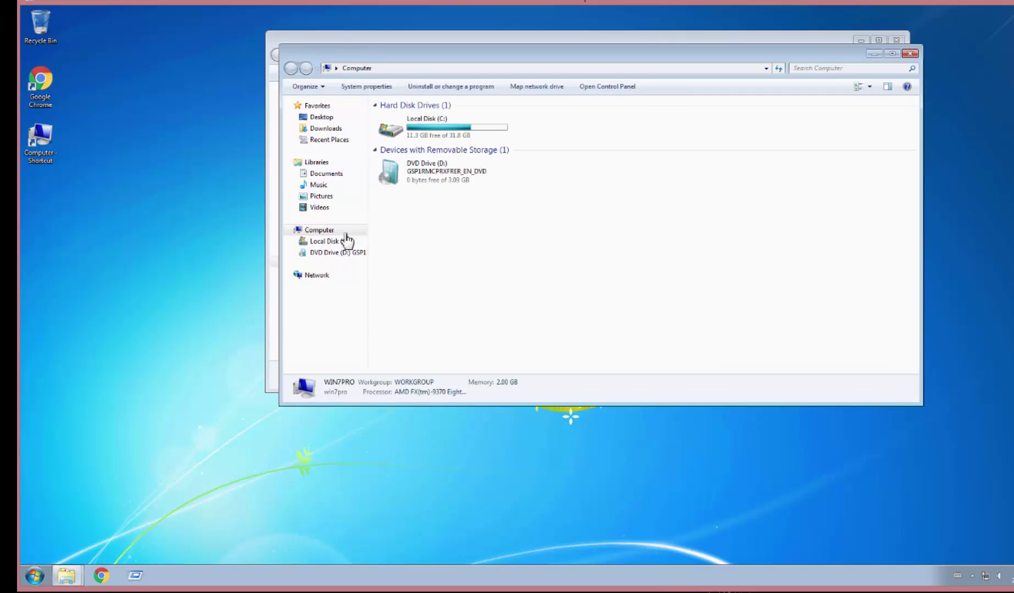
left_click(422, 68)
type("c:\\")
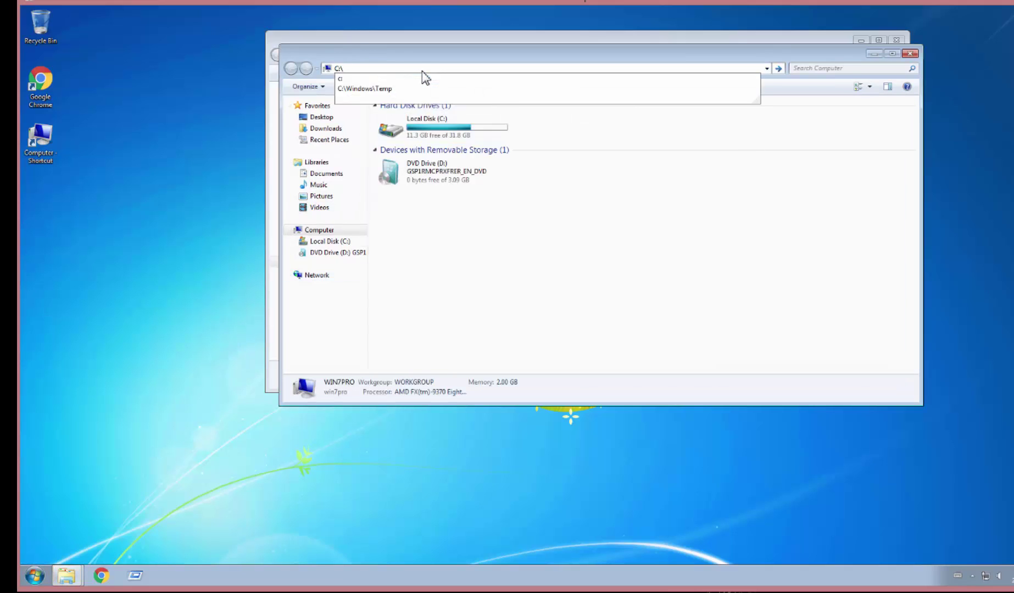
key("Return")
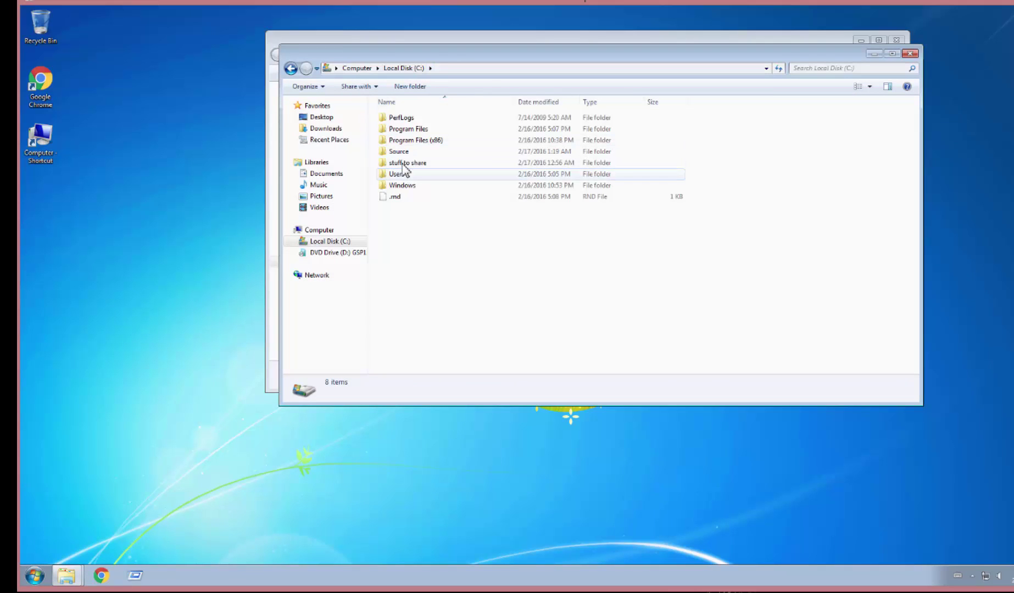
left_click(406, 164)
double_click(407, 165)
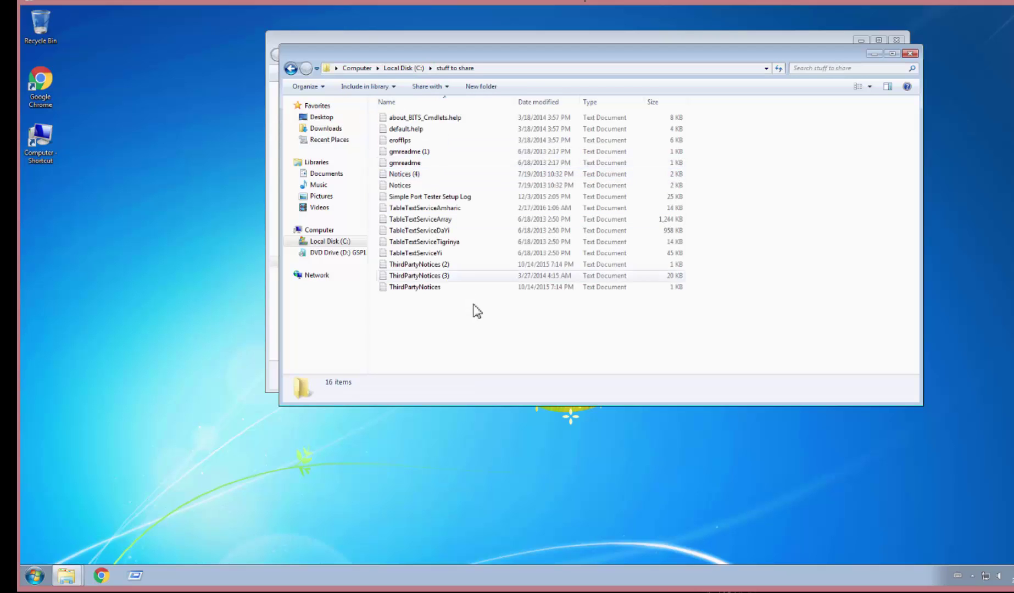
left_click_drag(497, 332, 430, 103)
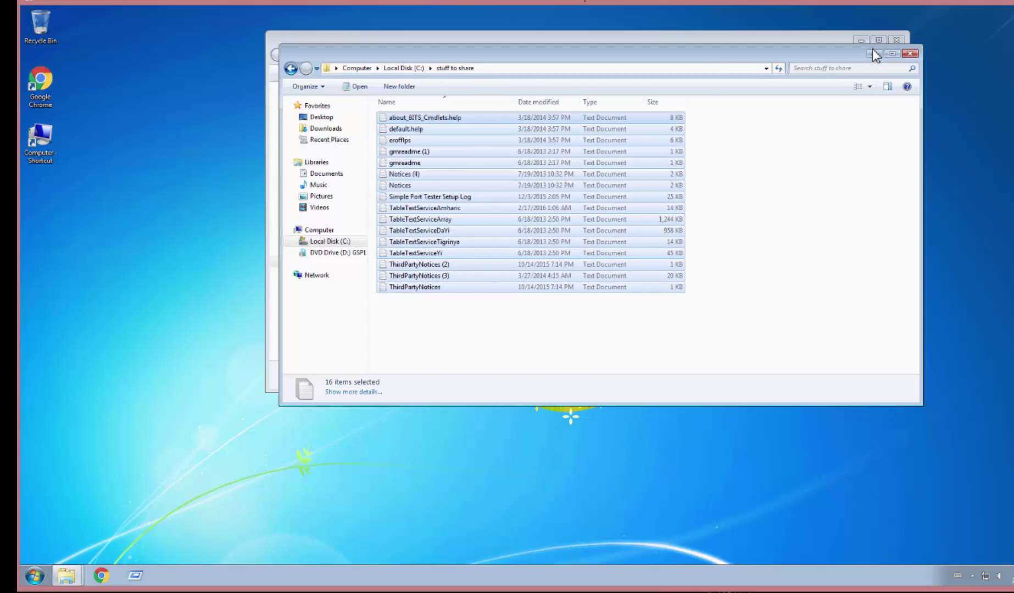
left_click(909, 54)
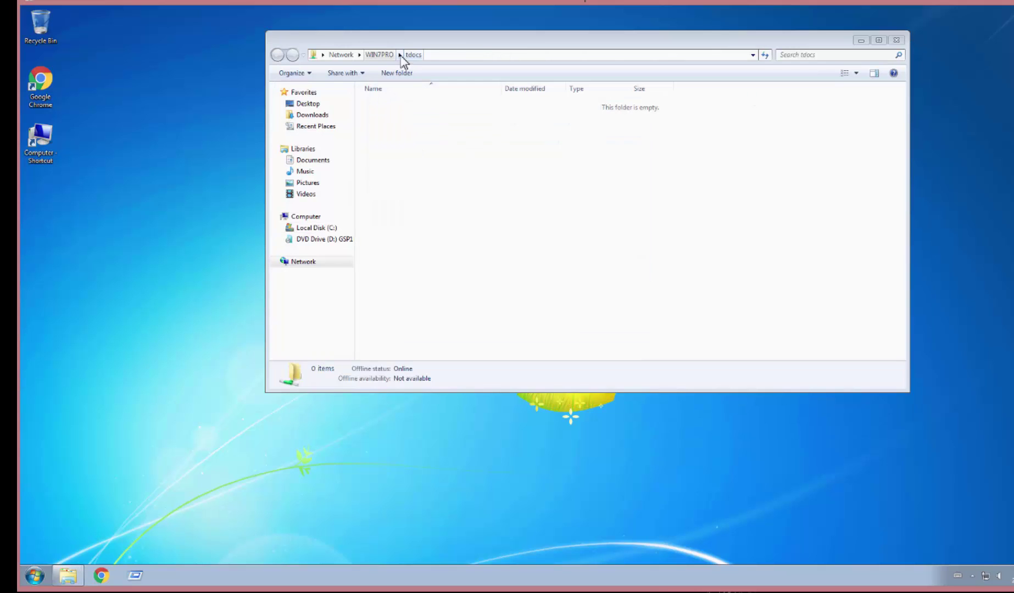
left_click(896, 40)
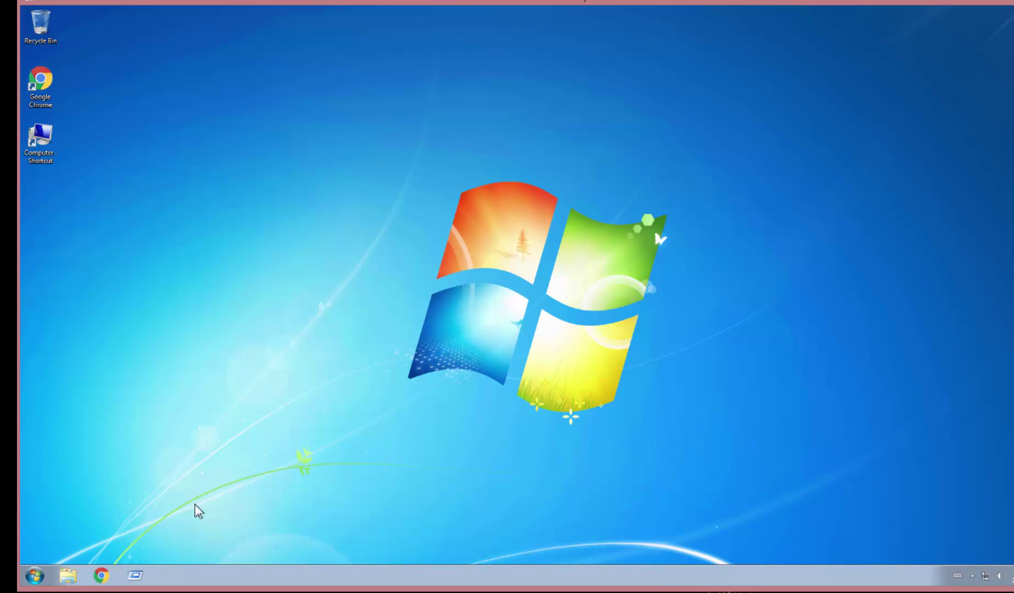
Cut all 16 files from C:\stuff to share.
left_click(138, 576)
type("c:\\")
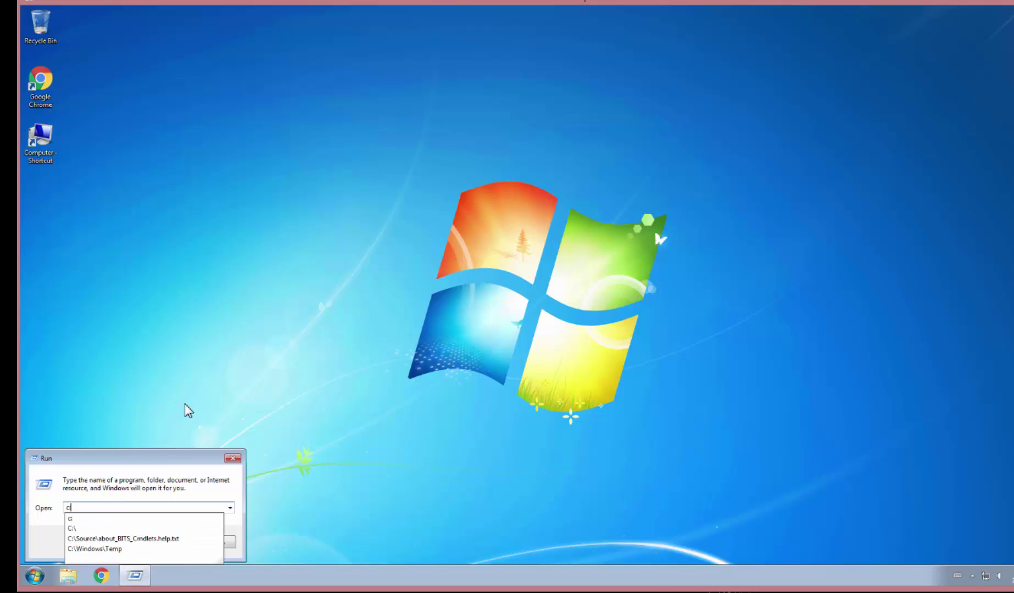
key("Return")
double_click(395, 150)
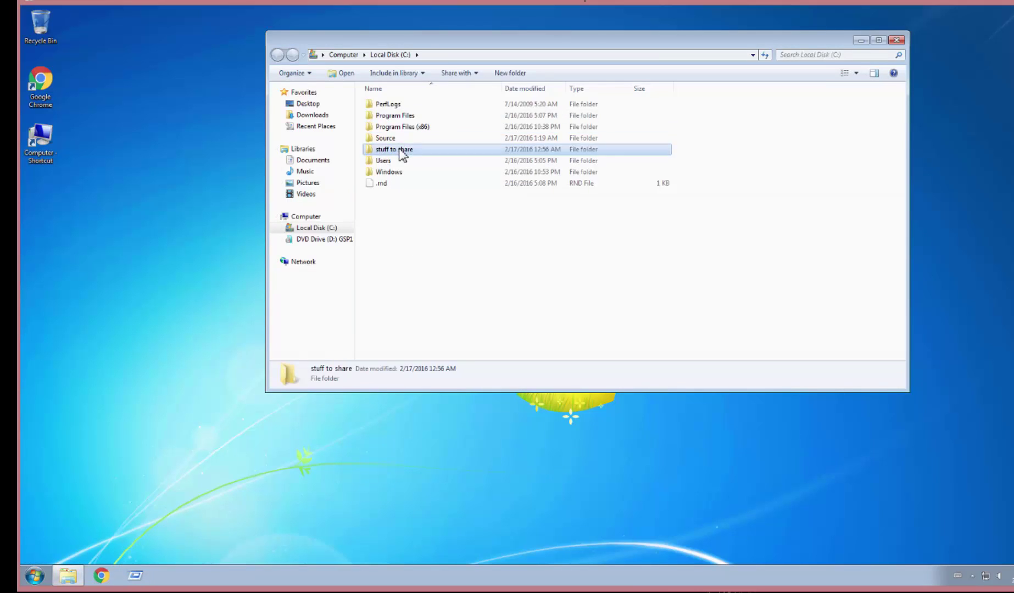
left_click_drag(437, 314, 385, 42)
right_click(414, 161)
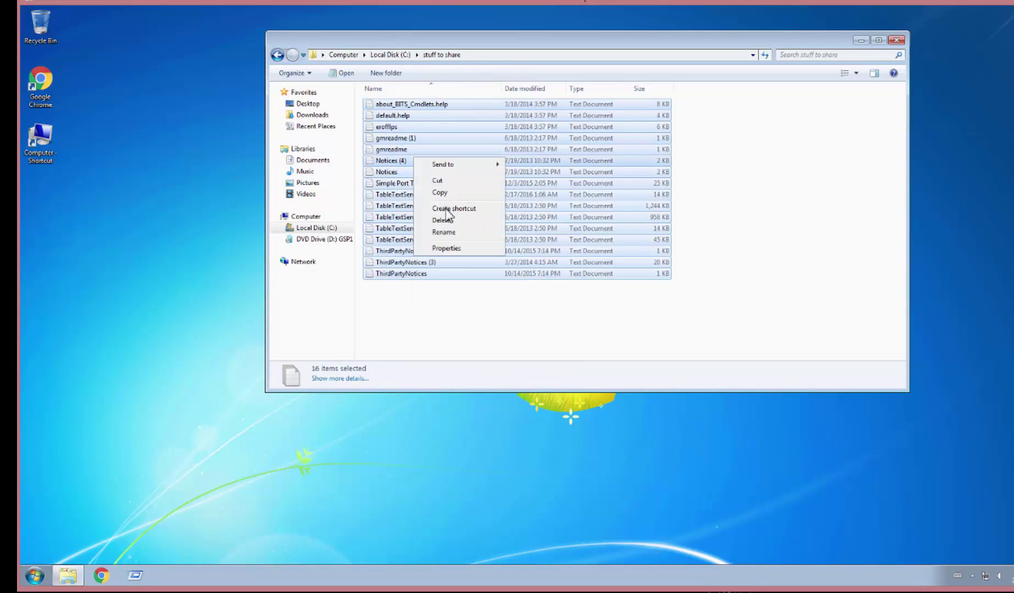
left_click(438, 182)
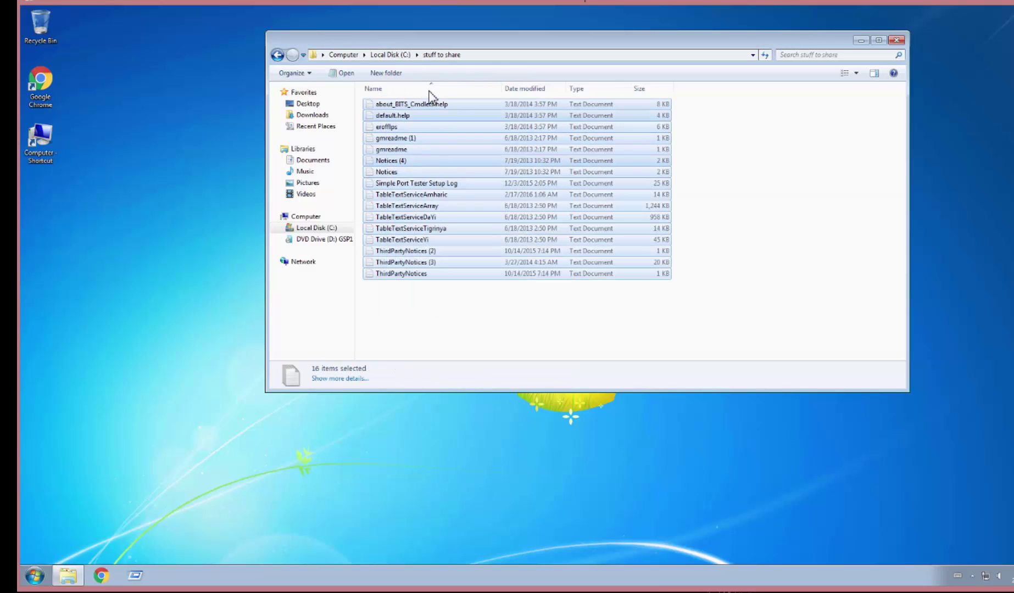
Paste the 16 files into C:\Source and close the folder window.
left_click(390, 55)
double_click(387, 138)
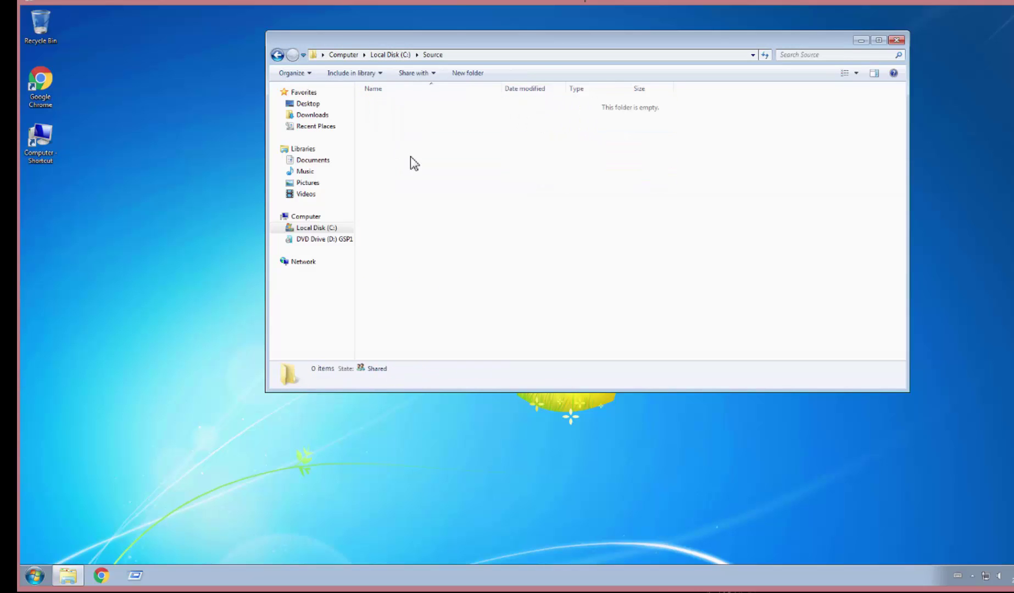
right_click(407, 150)
left_click(432, 225)
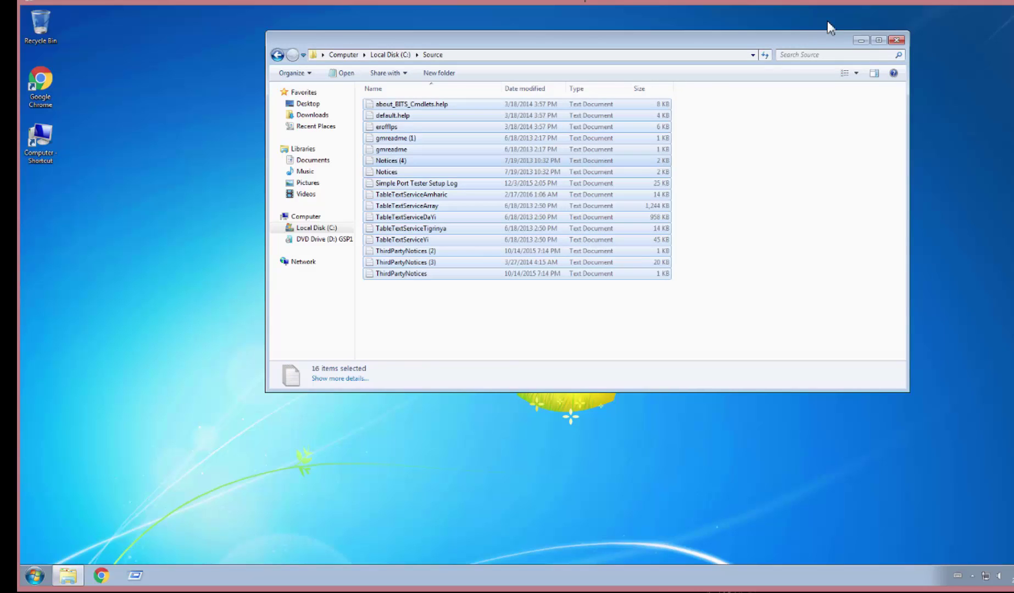
left_click(897, 41)
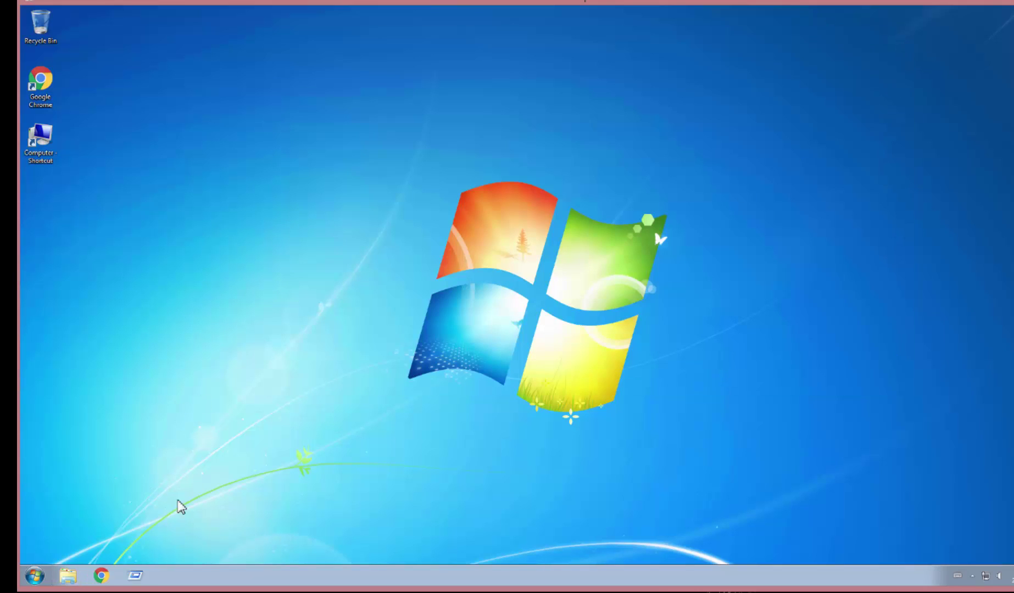
Open \\WIN7PRO\tdocs from the Run dialog's history.
left_click(136, 585)
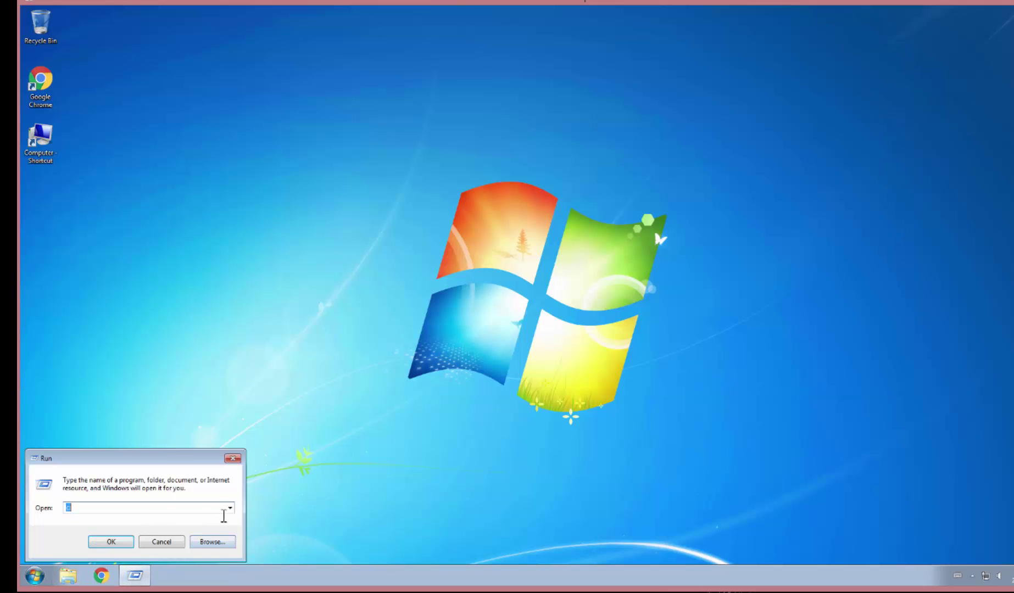
left_click(230, 510)
left_click(138, 520)
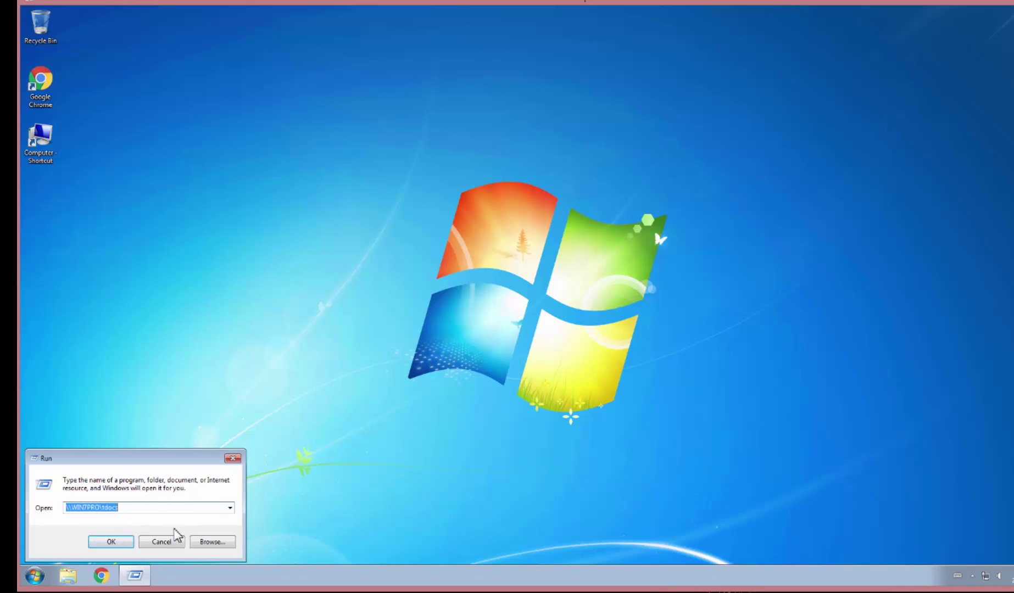
left_click(110, 543)
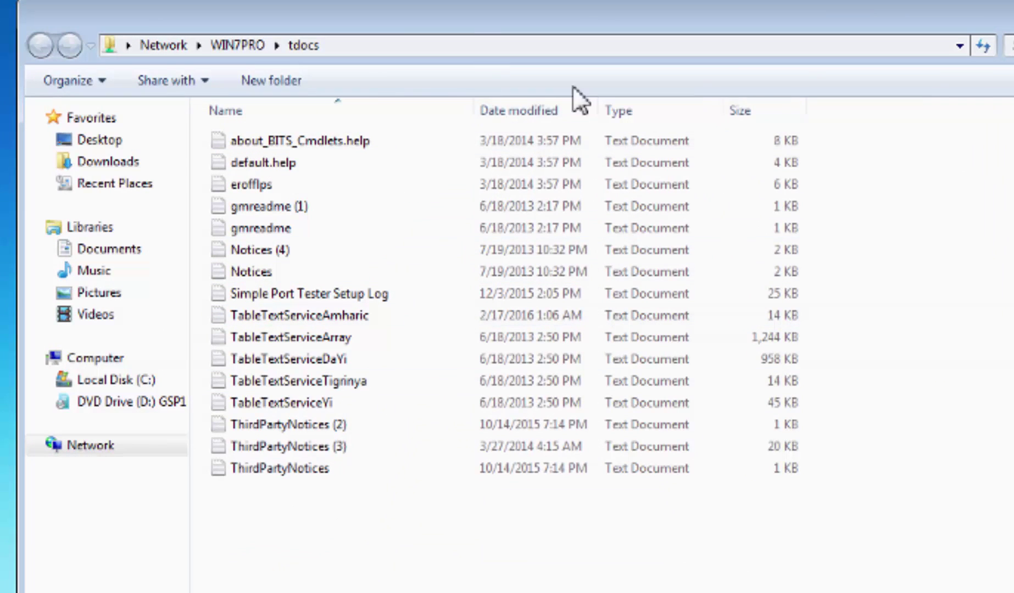
Go back to the \\WIN7PRO\ share list, reopen tdocs and select all 16 text files.
left_click(389, 46)
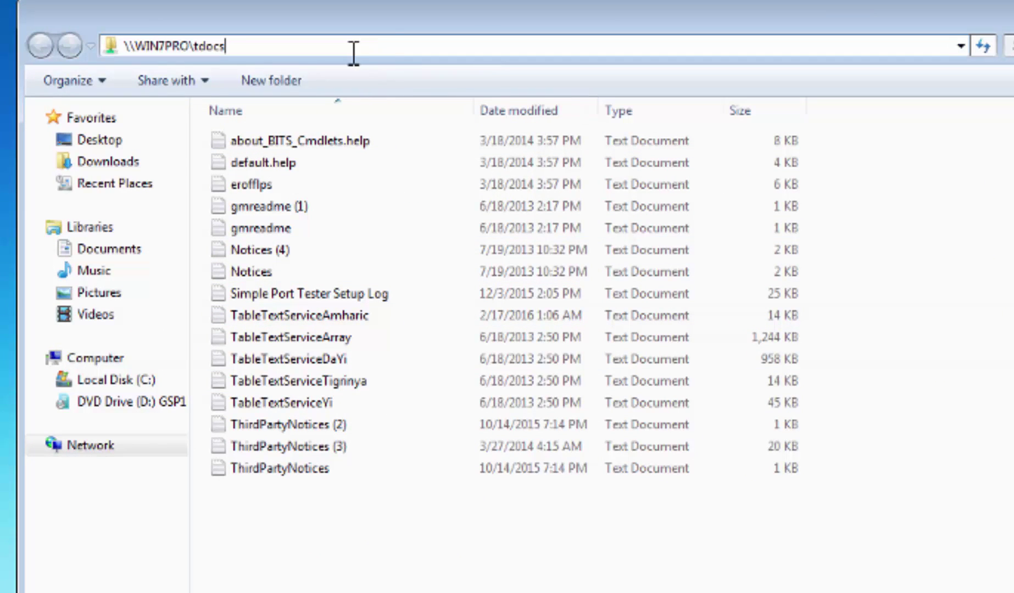
key("BackSpace")
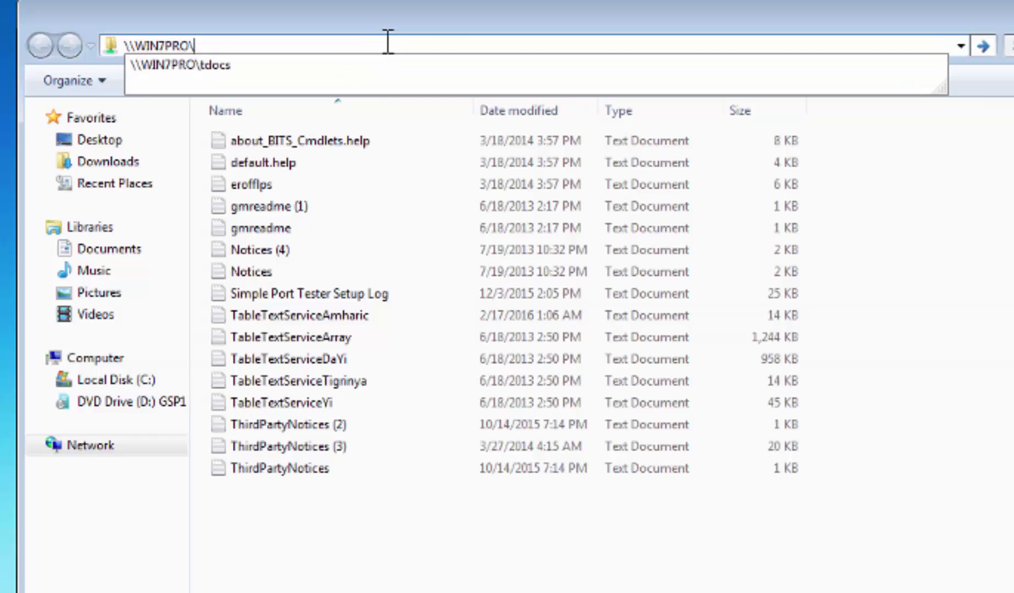
key("Return")
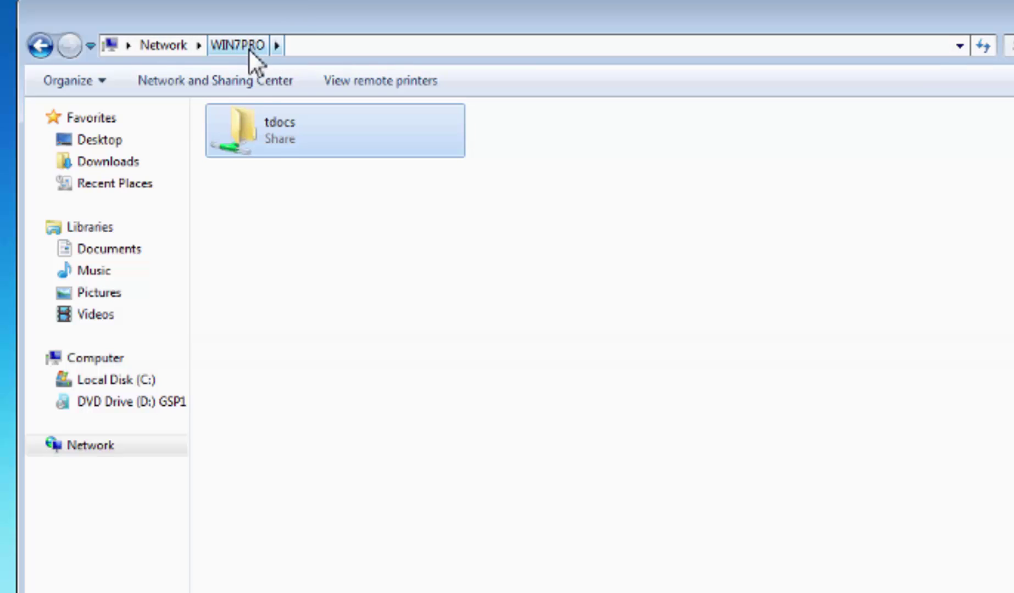
double_click(272, 134)
left_click_drag(363, 551, 278, 68)
left_click(313, 565)
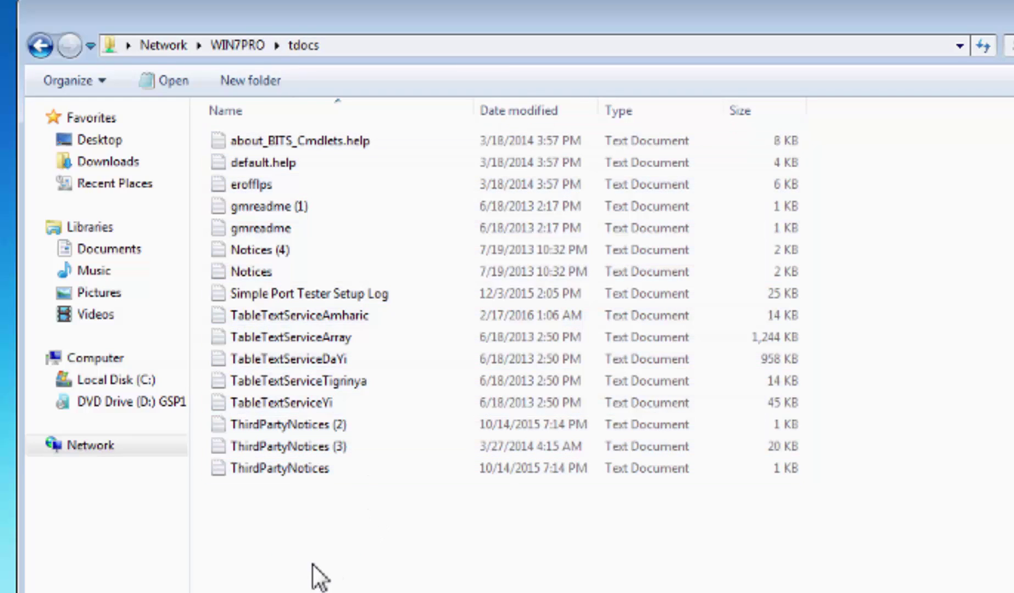
left_click_drag(344, 581, 253, 123)
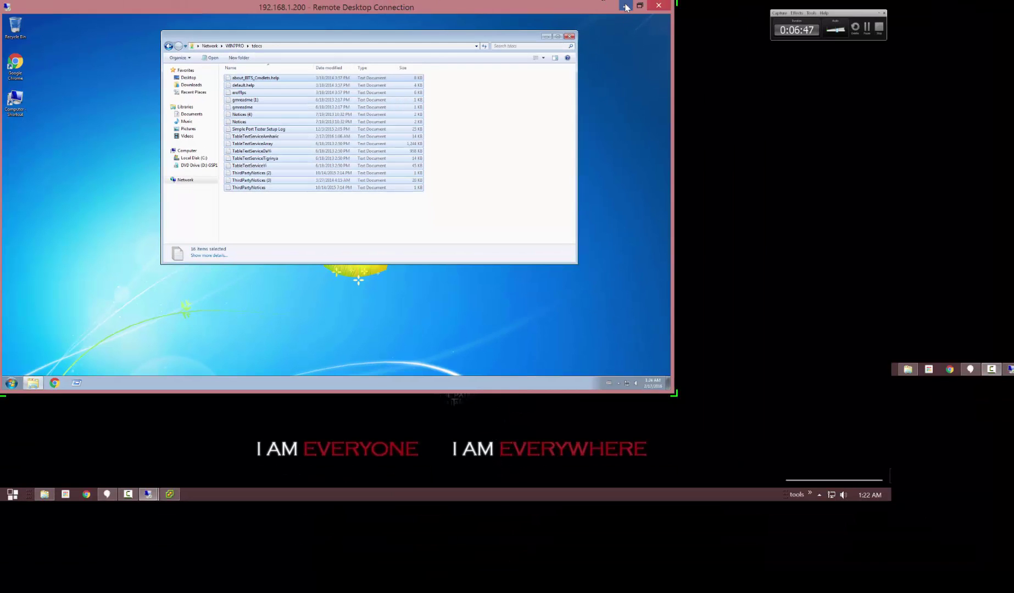
Minimize the Windows 7 remote session and switch to the Windows 8.1 session.
left_click(625, 7)
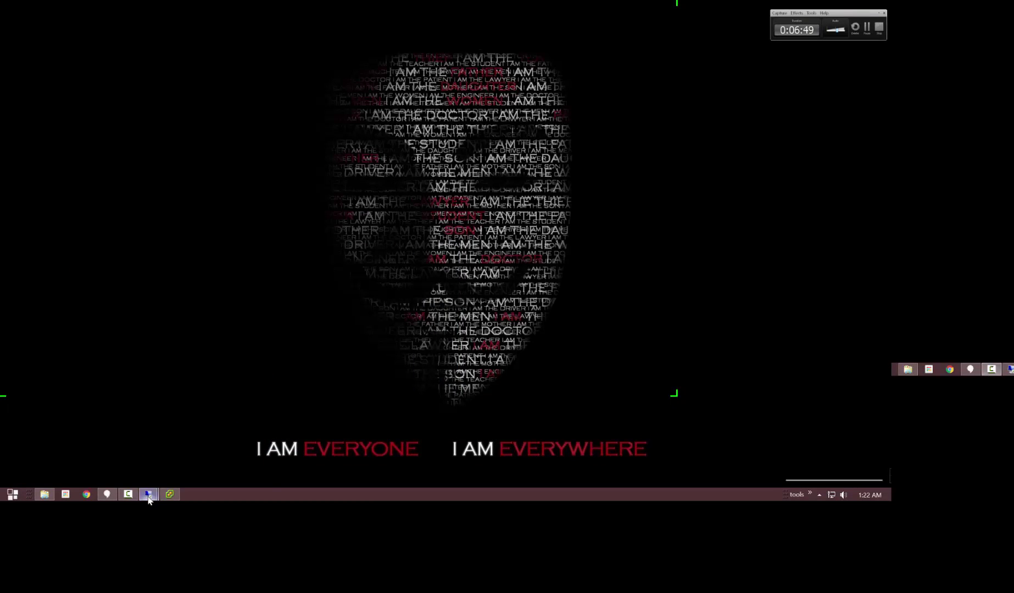
left_click(148, 495)
left_click(199, 451)
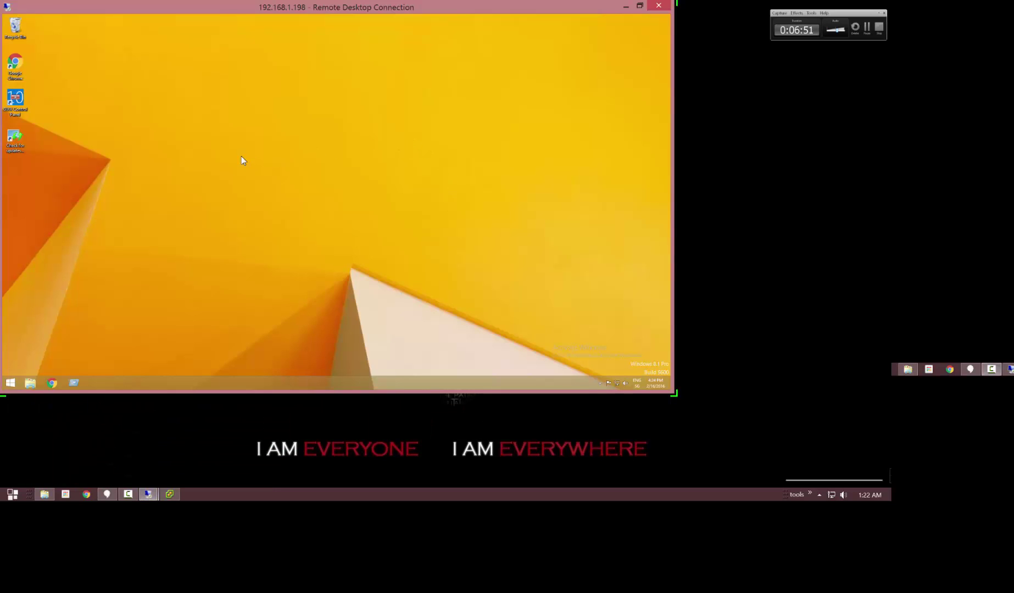
Run \\win7pro\tdocs on Windows 8.1, recalling the path from the Run history.
left_click(73, 383)
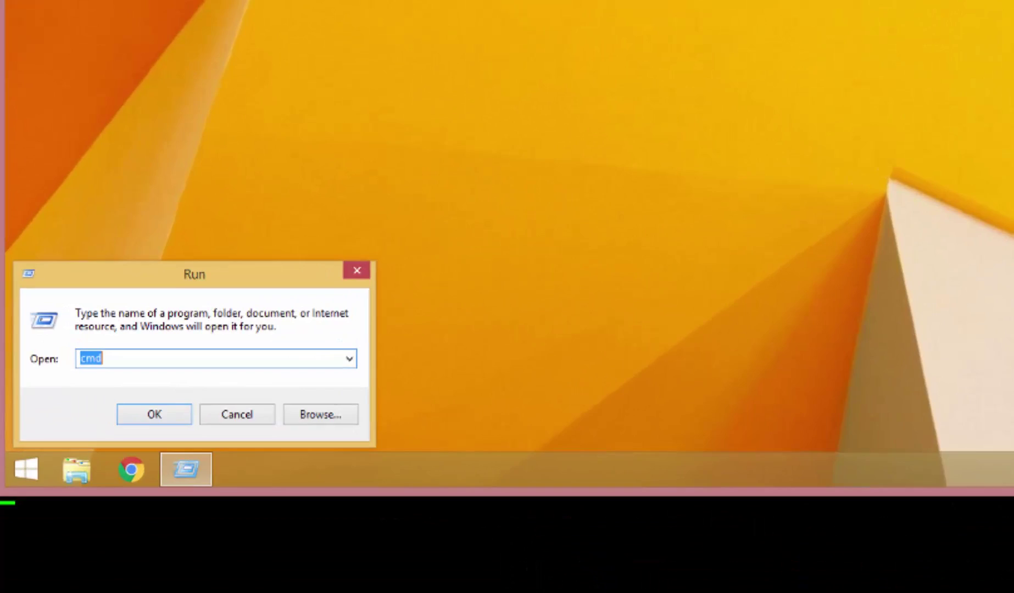
key("BackSpace")
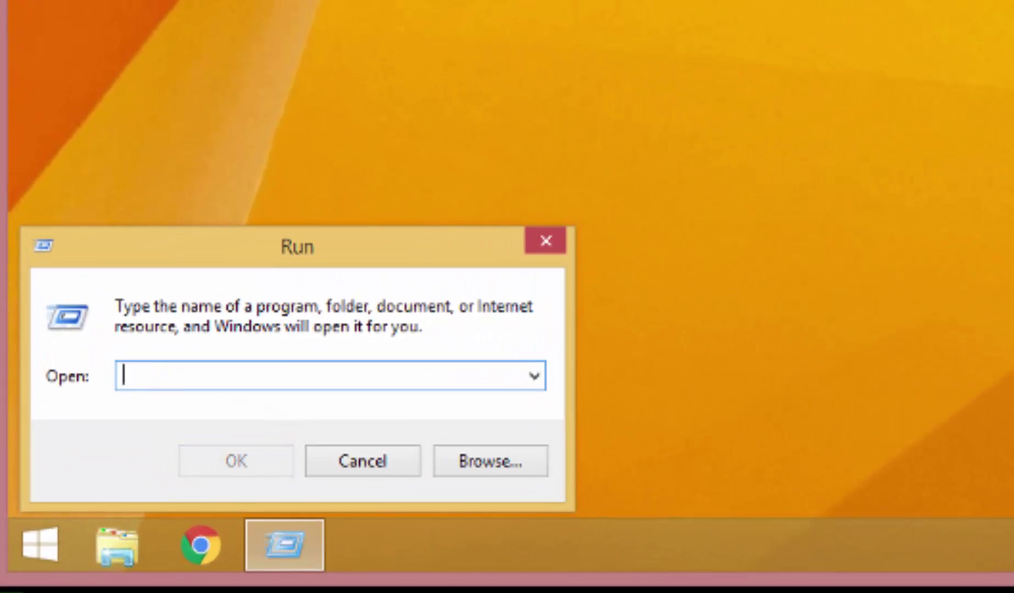
key("Down")
key("Down")
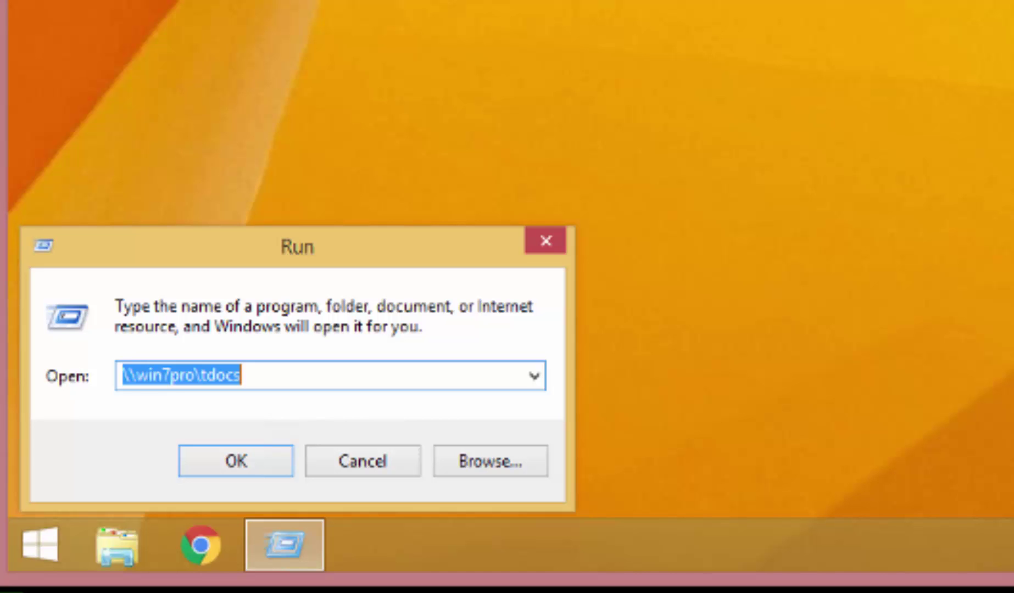
key("End")
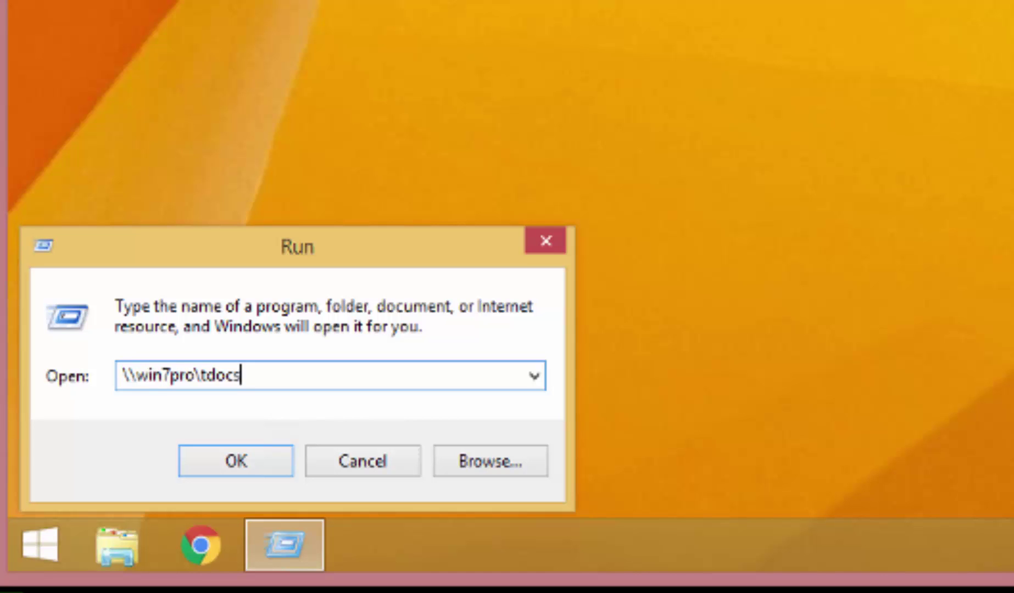
key("Return")
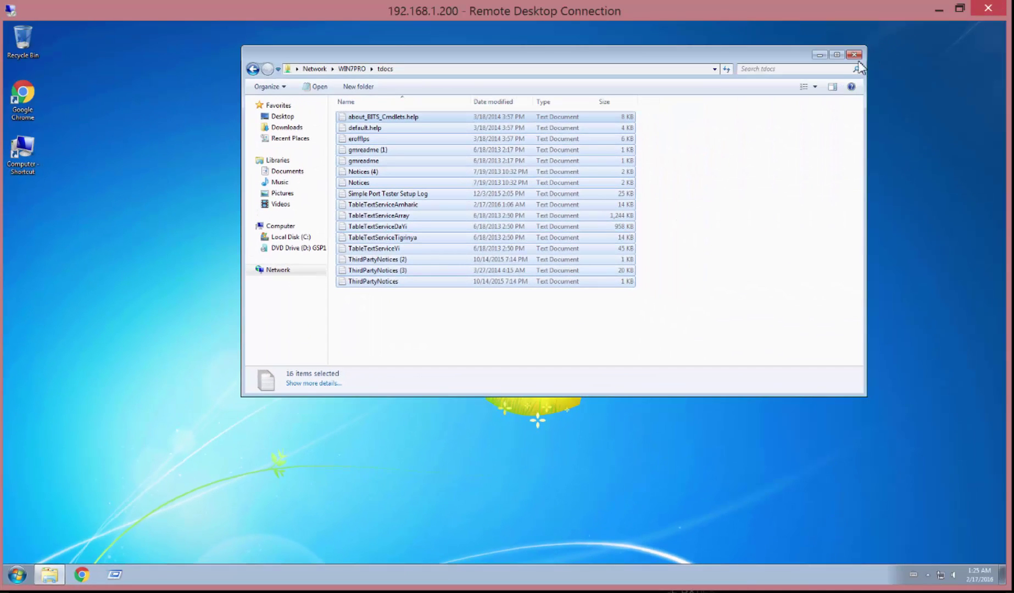
left_click(853, 55)
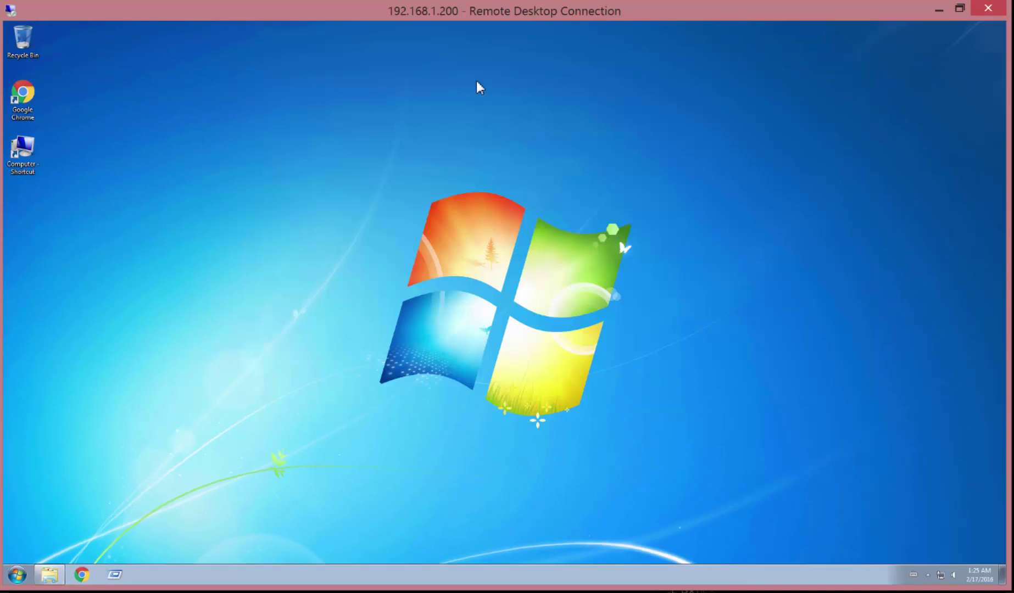
right_click(26, 162)
left_click(71, 185)
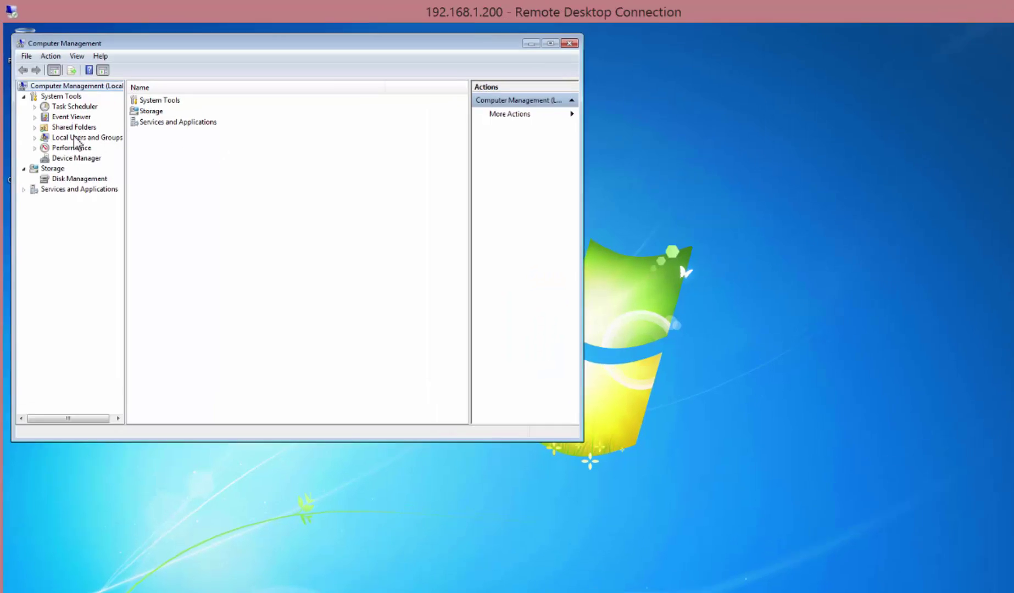
left_click(77, 125)
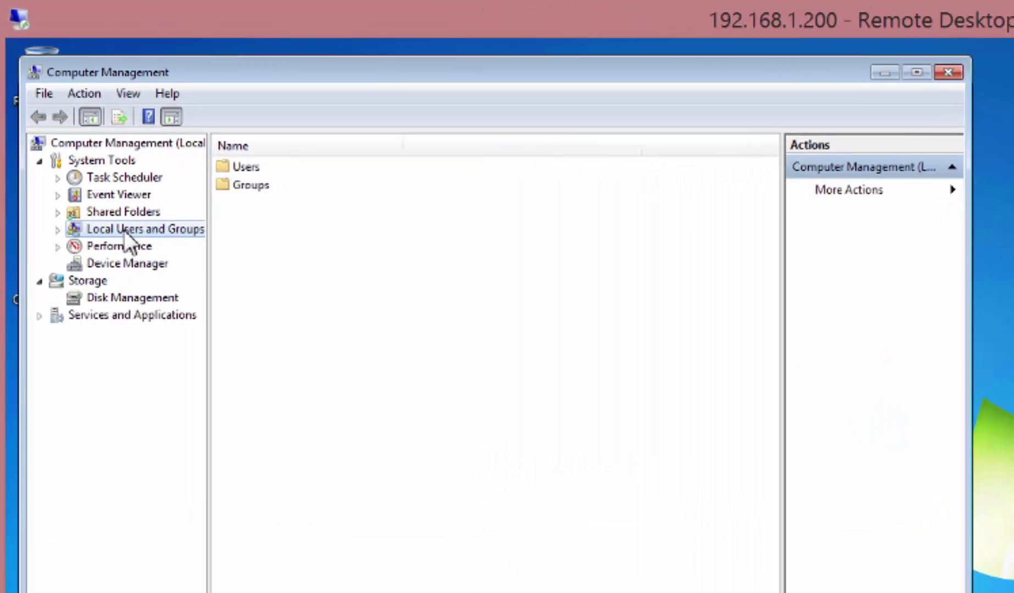
double_click(330, 226)
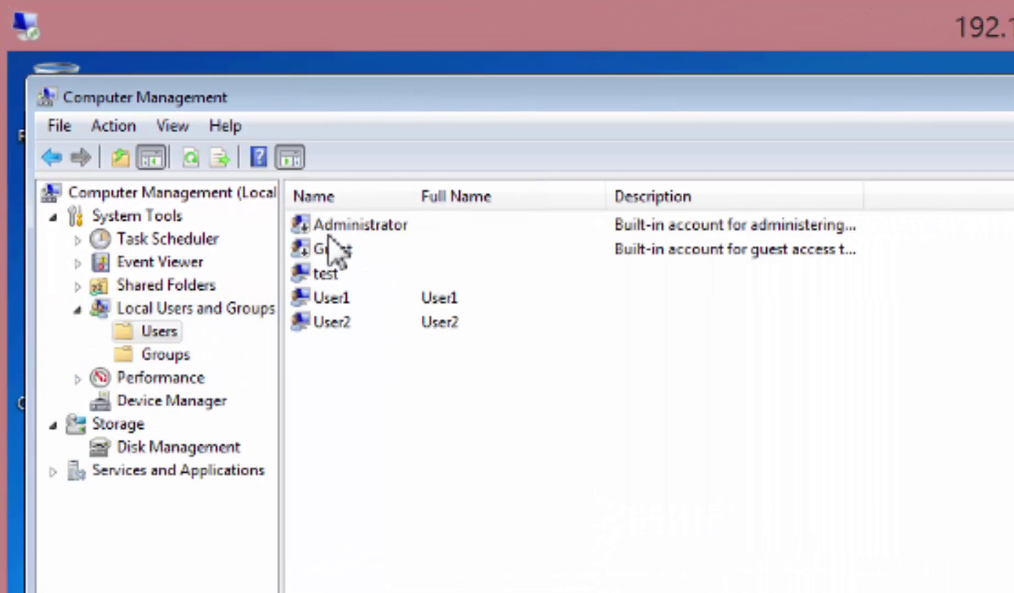
left_click(330, 300)
left_click(330, 322)
left_click(332, 297)
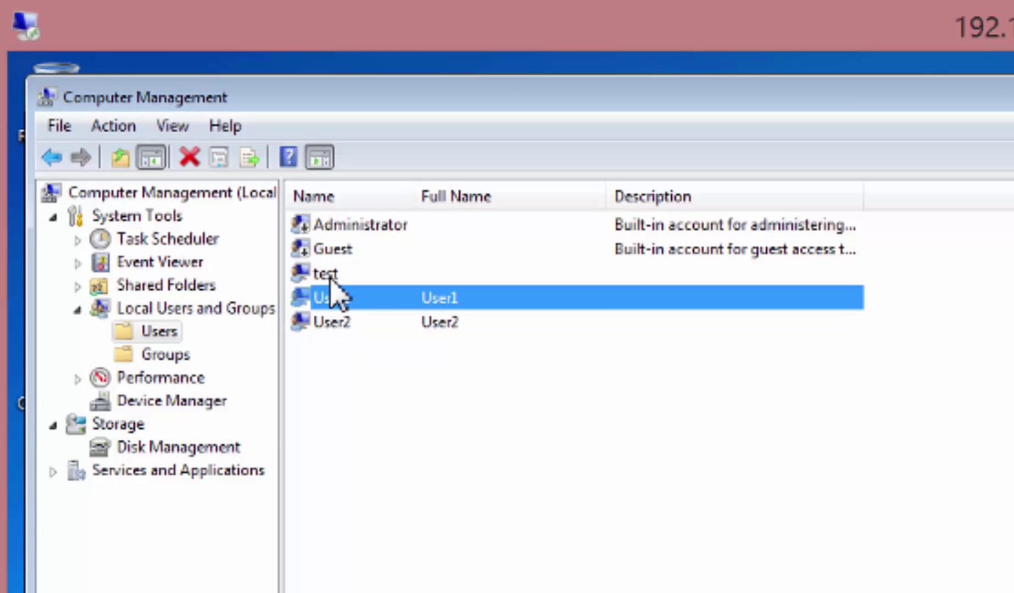
left_click(332, 277)
left_click(333, 298)
left_click(333, 322)
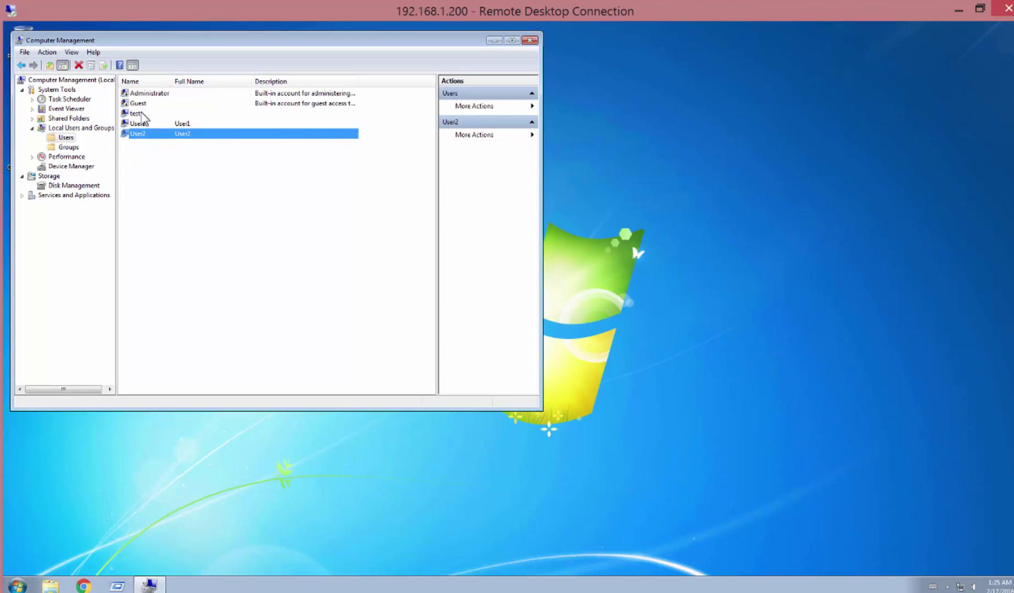
left_click(140, 113)
left_click(140, 123)
left_click(145, 134)
left_click(140, 122)
left_click(140, 113)
left_click(140, 124)
left_click(142, 130)
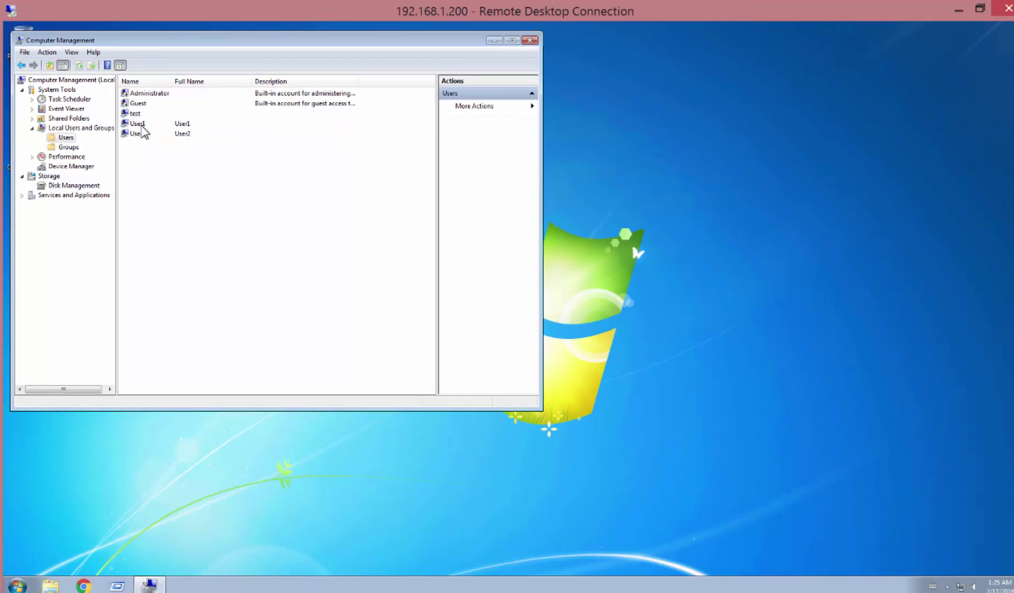
left_click(141, 123)
left_click(140, 113)
left_click(141, 133)
left_click(140, 123)
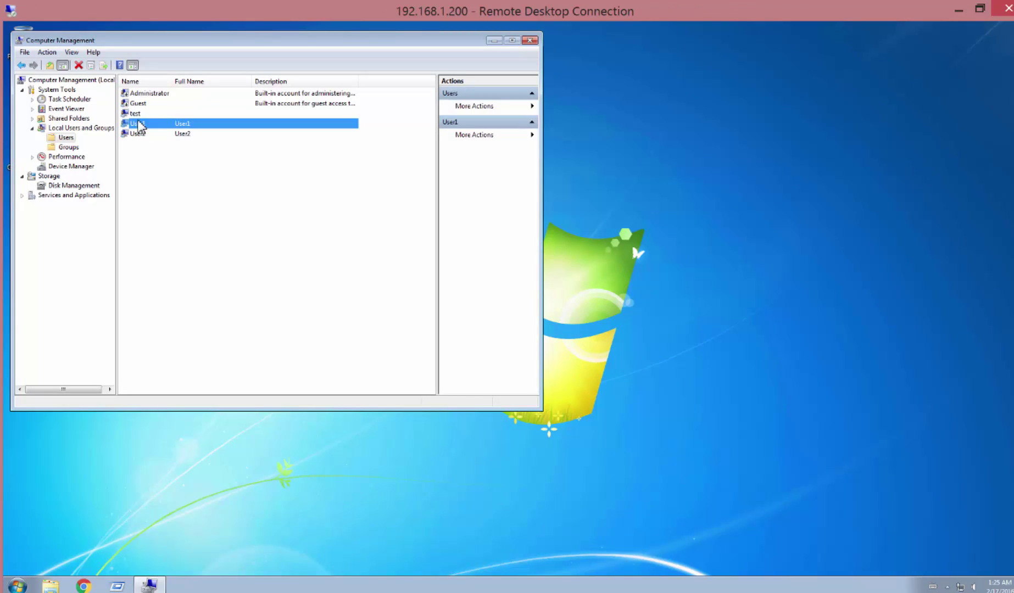
left_click(137, 114)
left_click(140, 123)
left_click(142, 134)
left_click(140, 123)
left_click(140, 114)
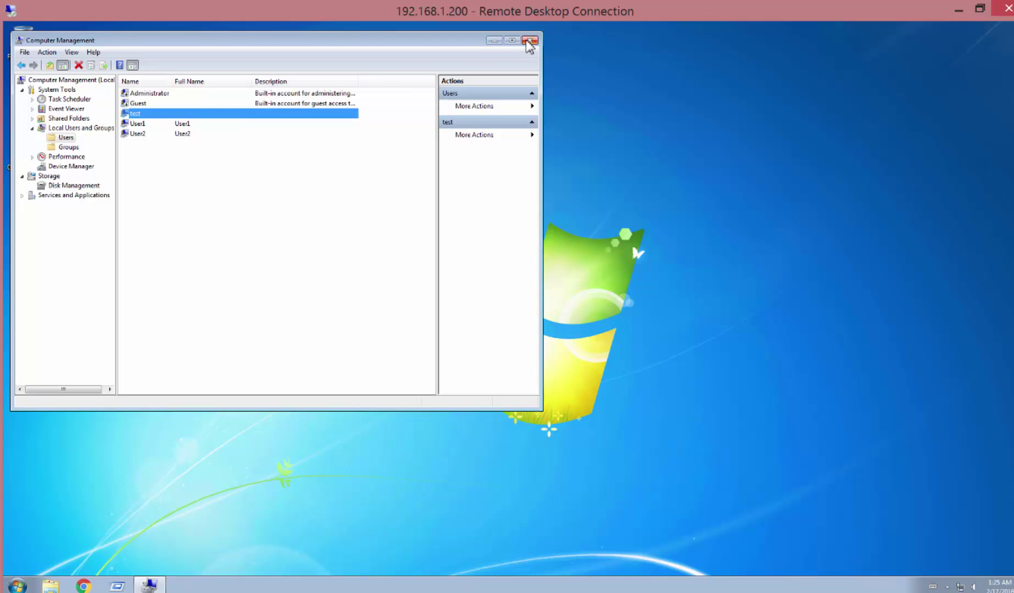
key("super+r")
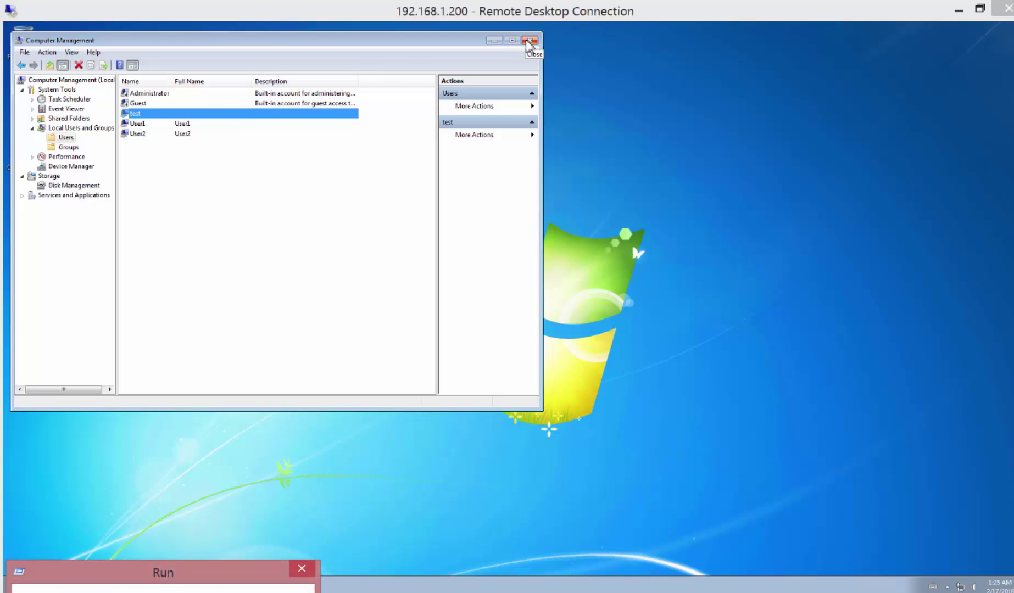
type("mstsc")
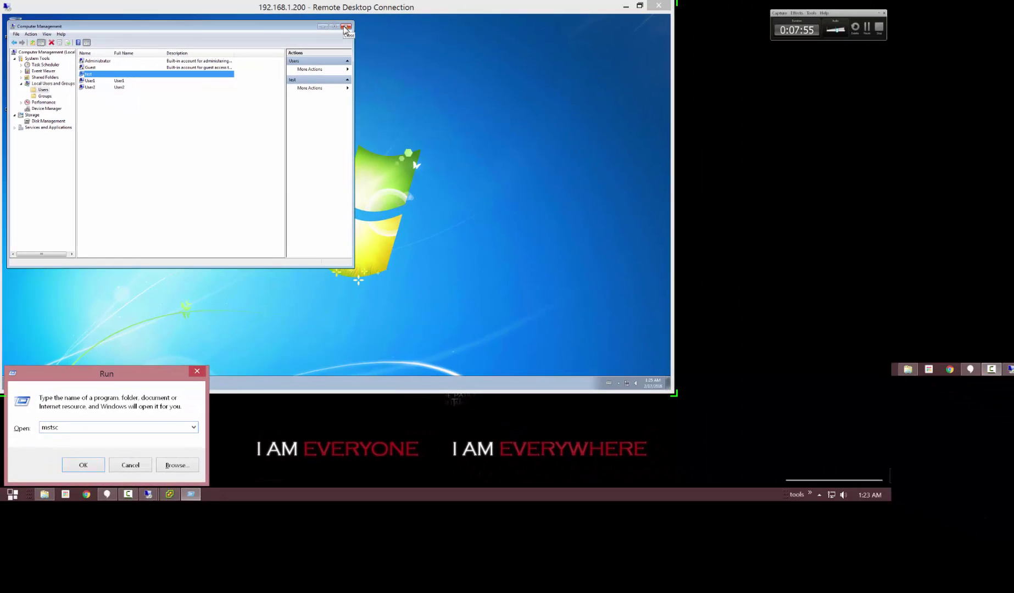
key("Return")
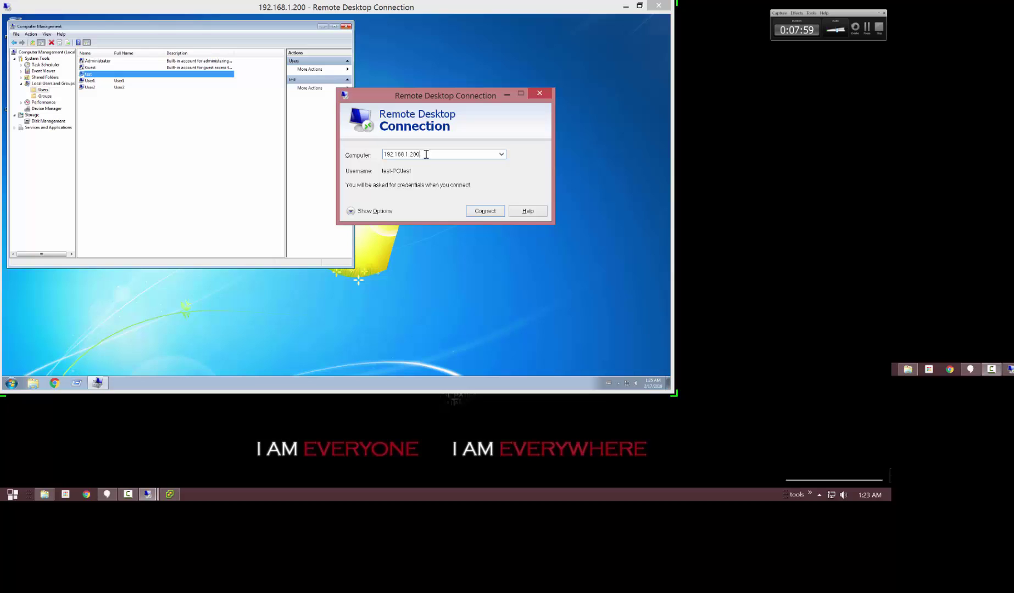
left_click(481, 211)
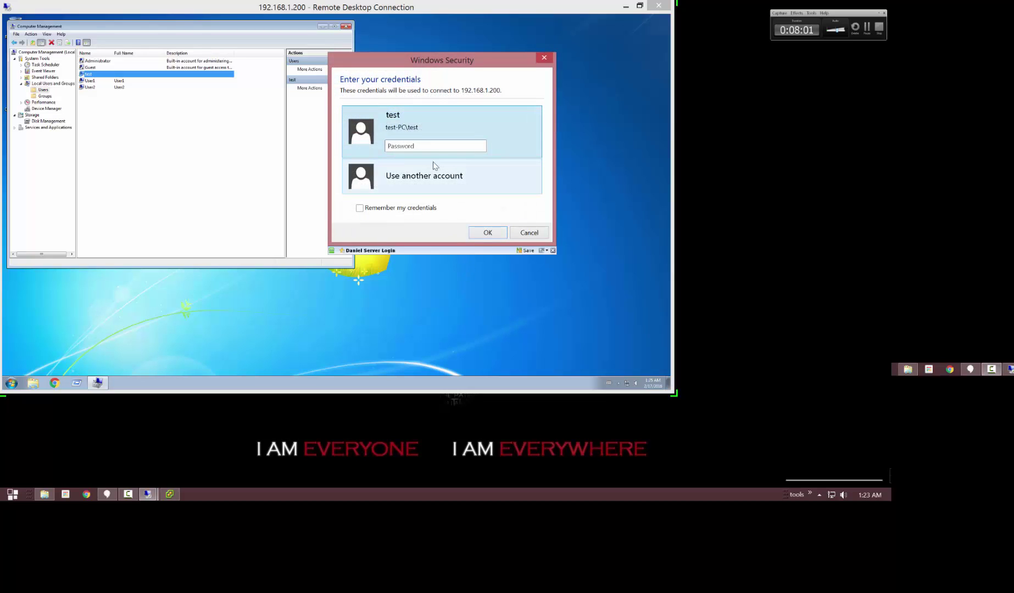
left_click(413, 183)
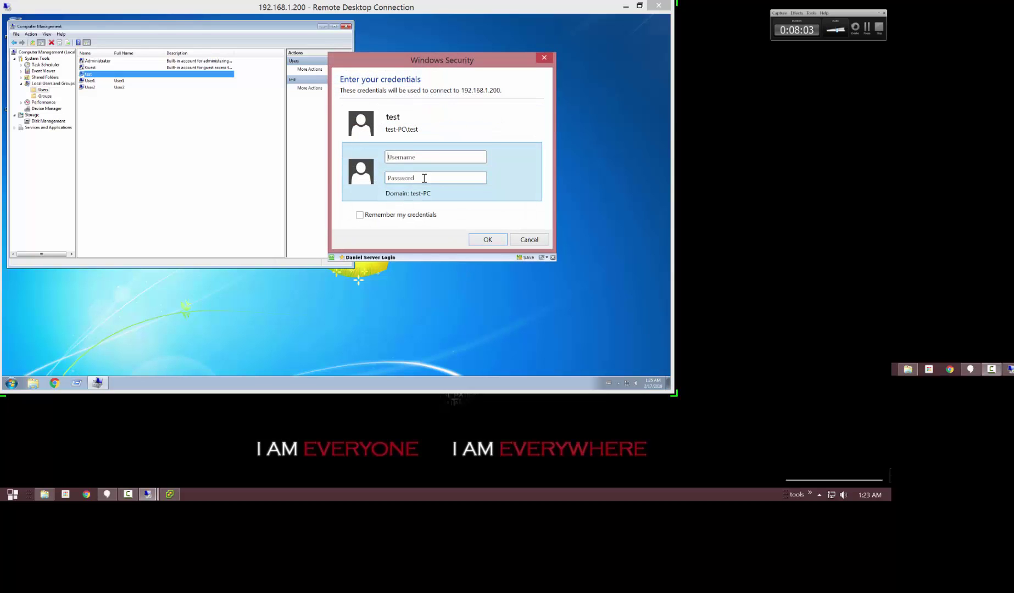
type("User")
type("•••")
type("•")
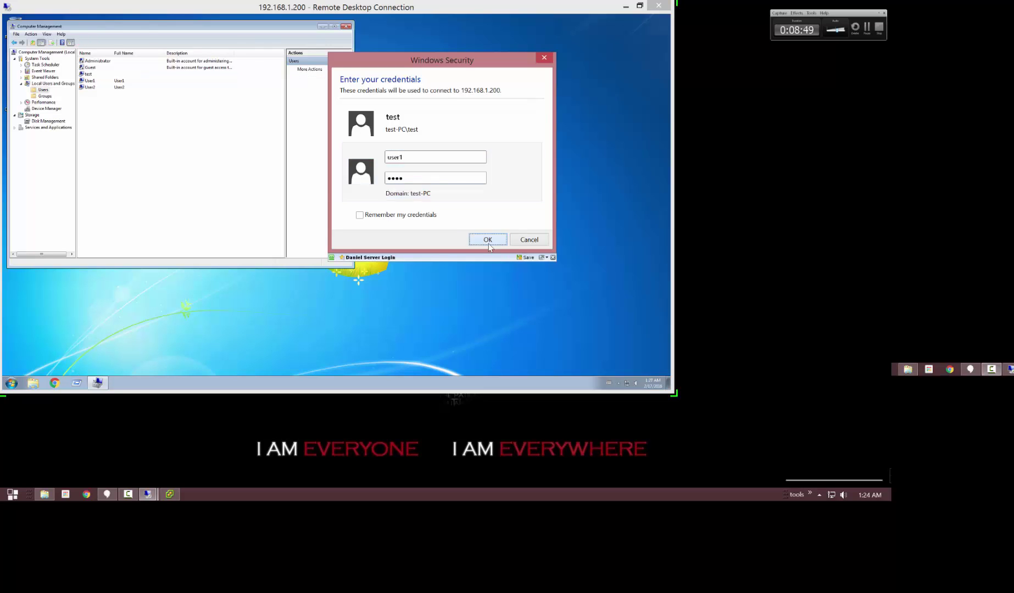
left_click(487, 241)
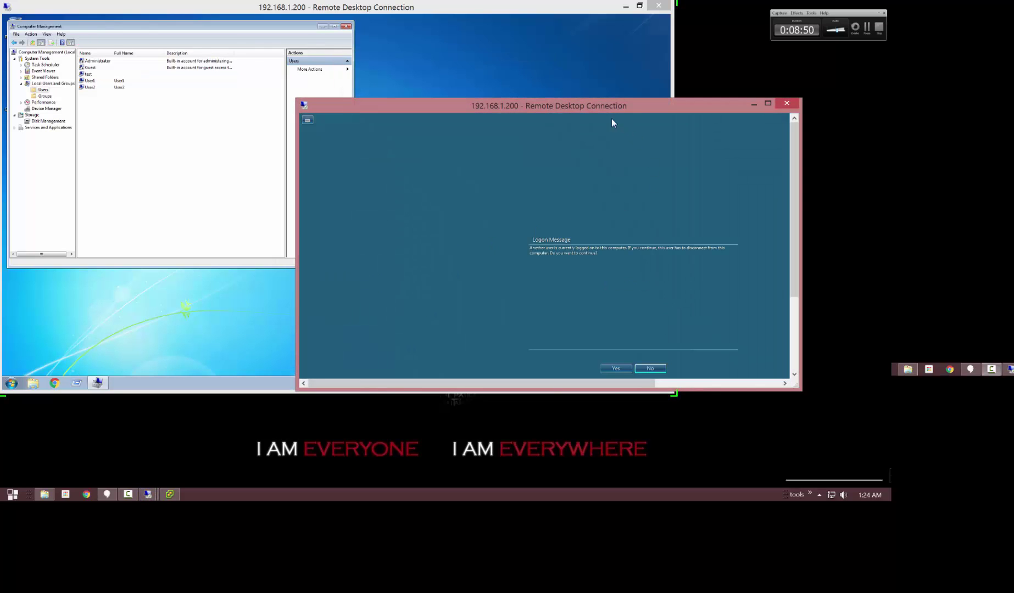
left_click_drag(612, 122, 521, 55)
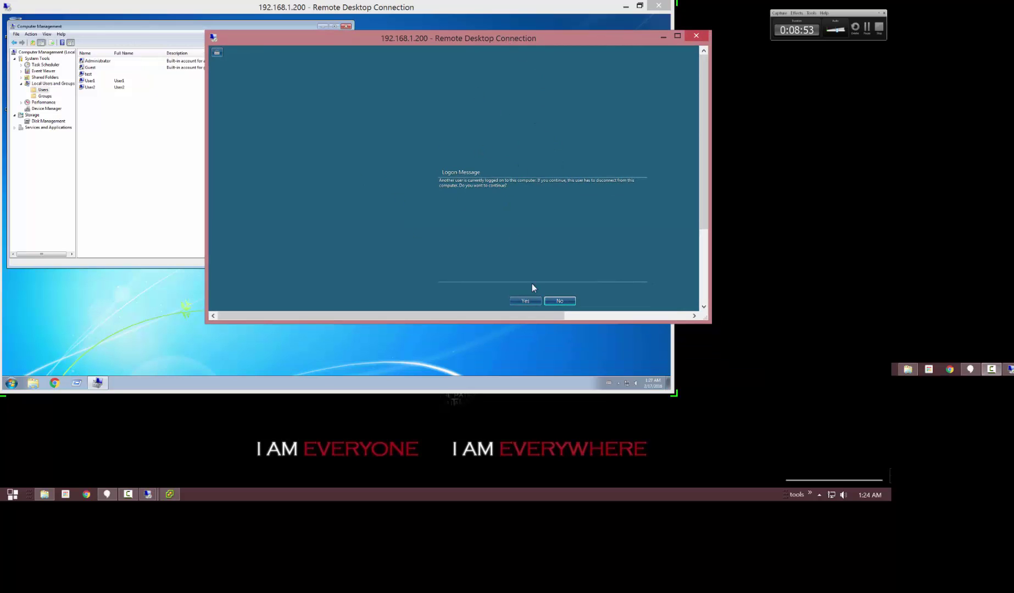
left_click(696, 35)
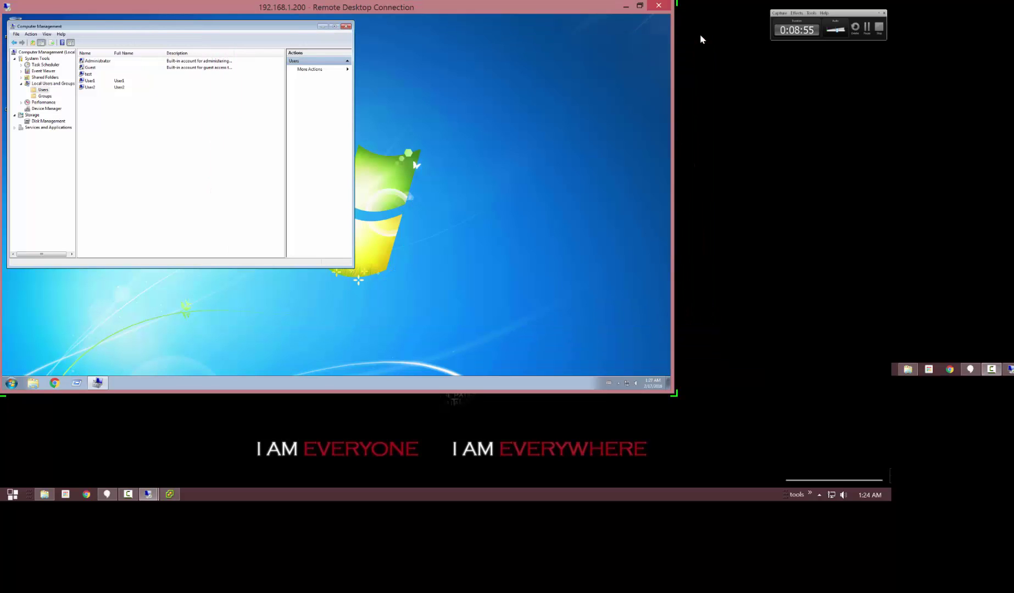
left_click(92, 88)
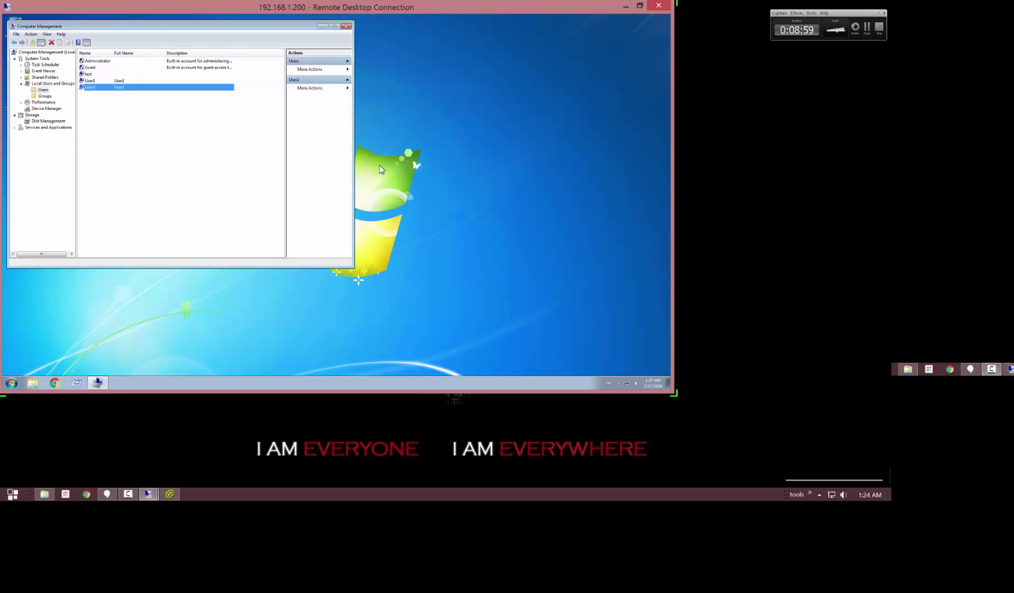
left_click(96, 74)
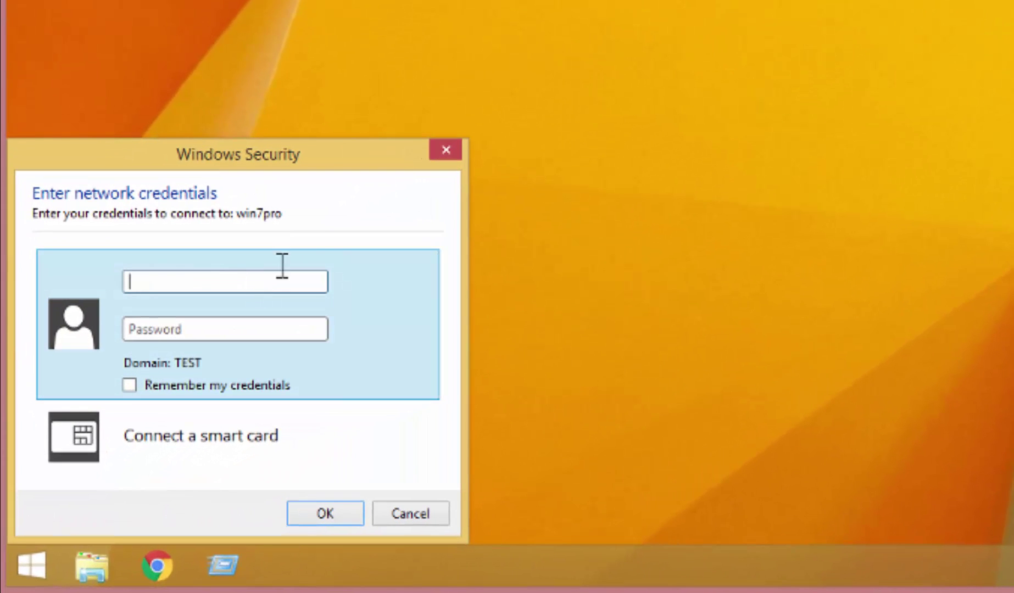
Enter the share user's name and password for win7pro in the credentials prompt.
type("user2")
key("Tab")
type("1234")
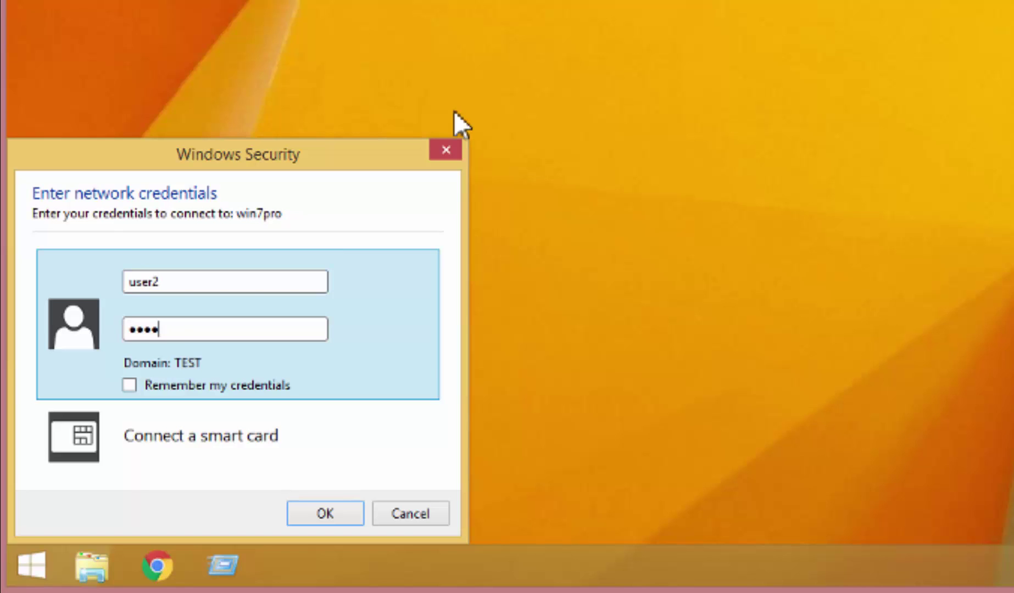
key("Return")
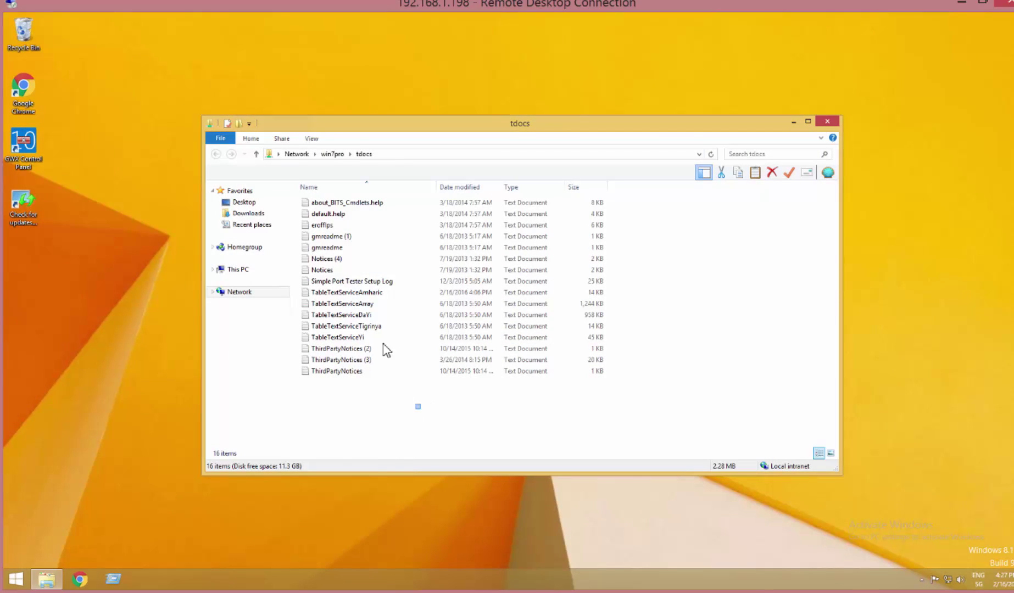
Change ConversionOnlyOneItem to 10 in TableTextServiceTigrinya, save it, and close Notepad and the tdocs folder.
left_click_drag(422, 409, 345, 176)
double_click(346, 326)
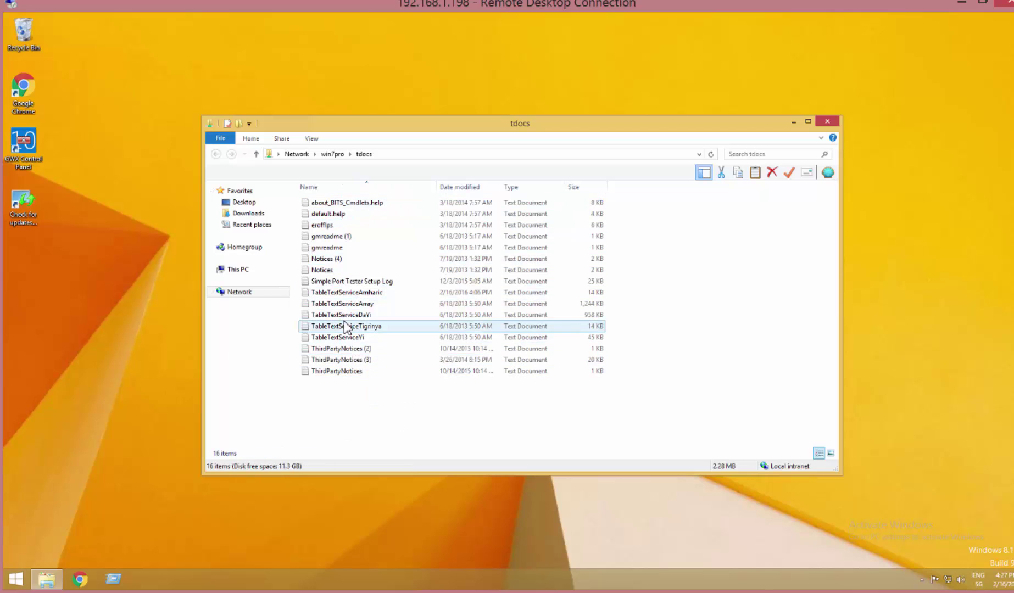
left_click(254, 226)
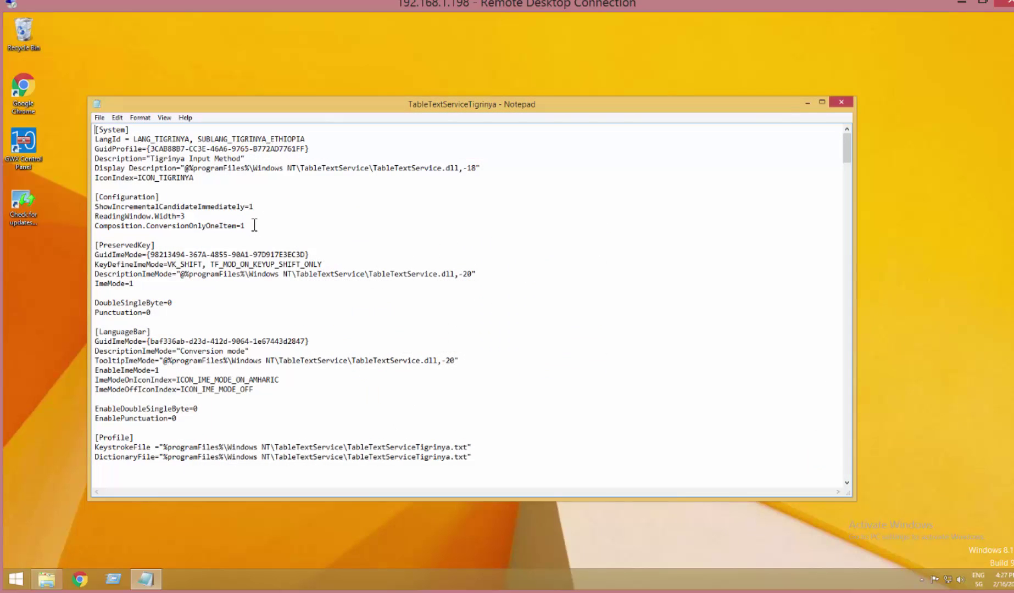
type("0")
left_click(99, 117)
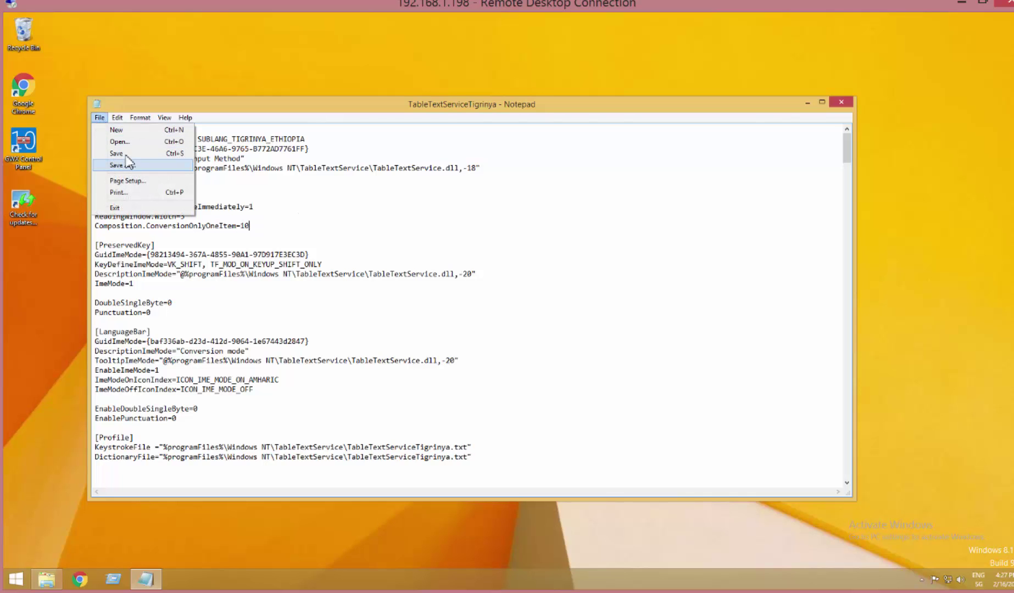
left_click(118, 154)
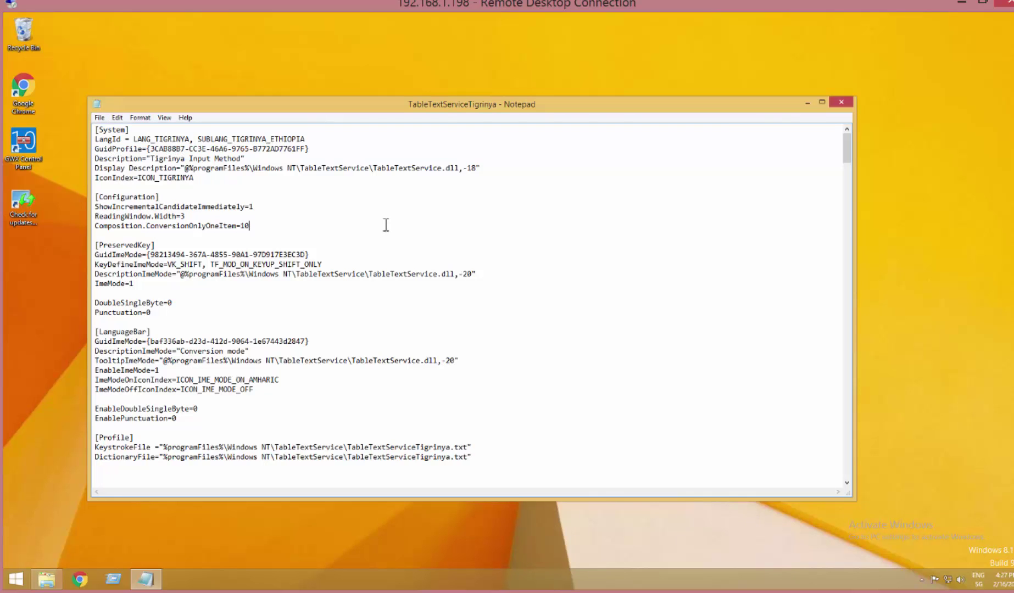
left_click(841, 103)
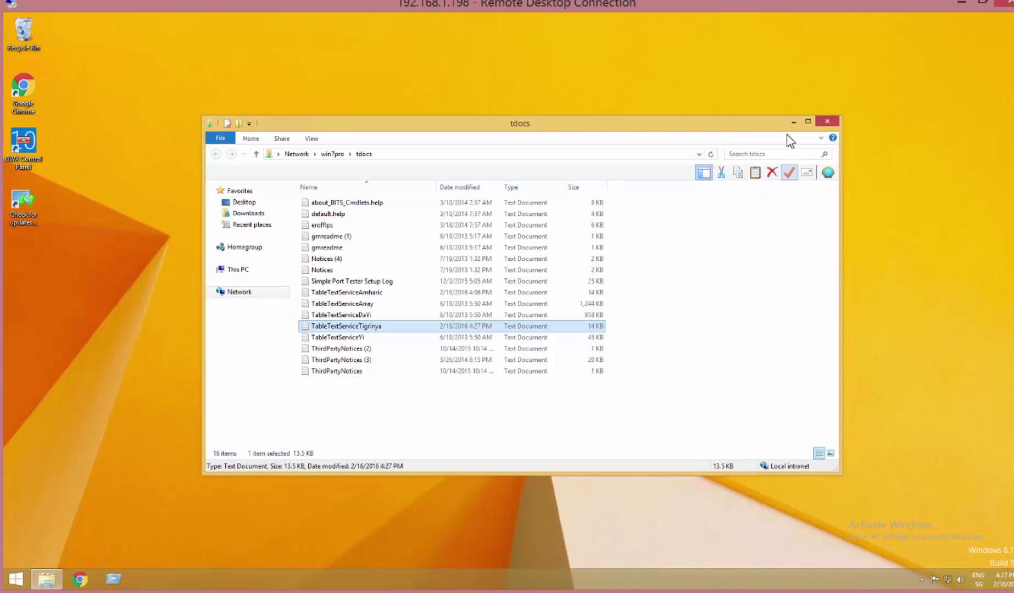
left_click(827, 122)
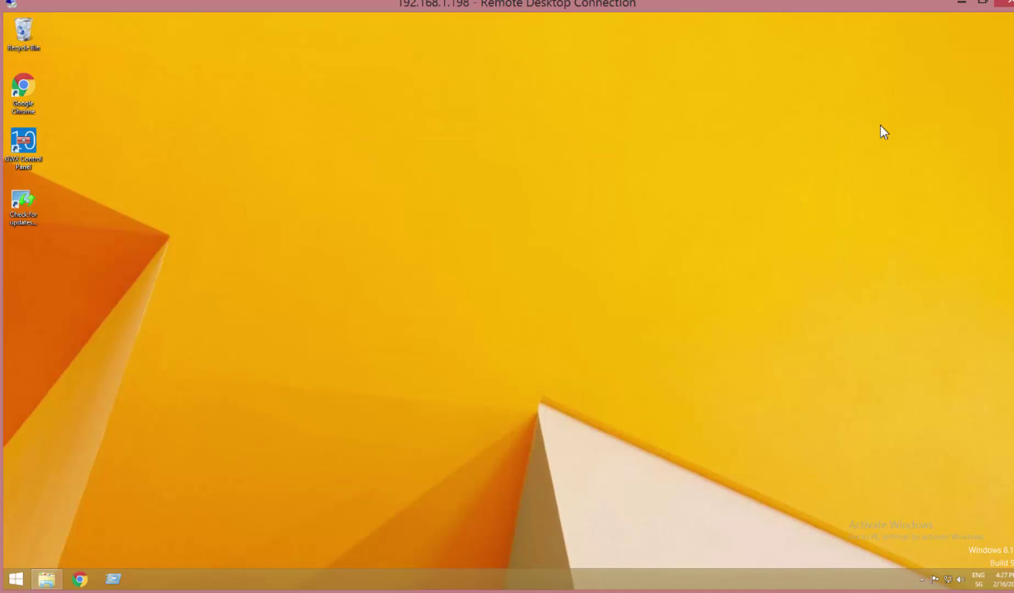
Minimize the remote session and run \\WIN7PRO\TDocs using the Run history and autocomplete.
left_click(961, 4)
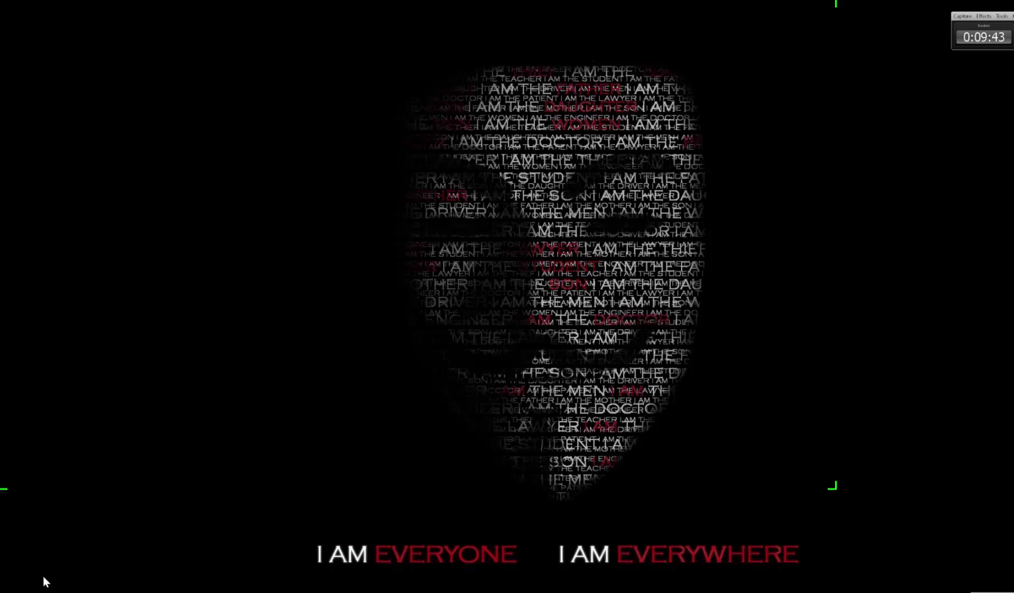
key("super+r")
left_click_drag(105, 465, 144, 116)
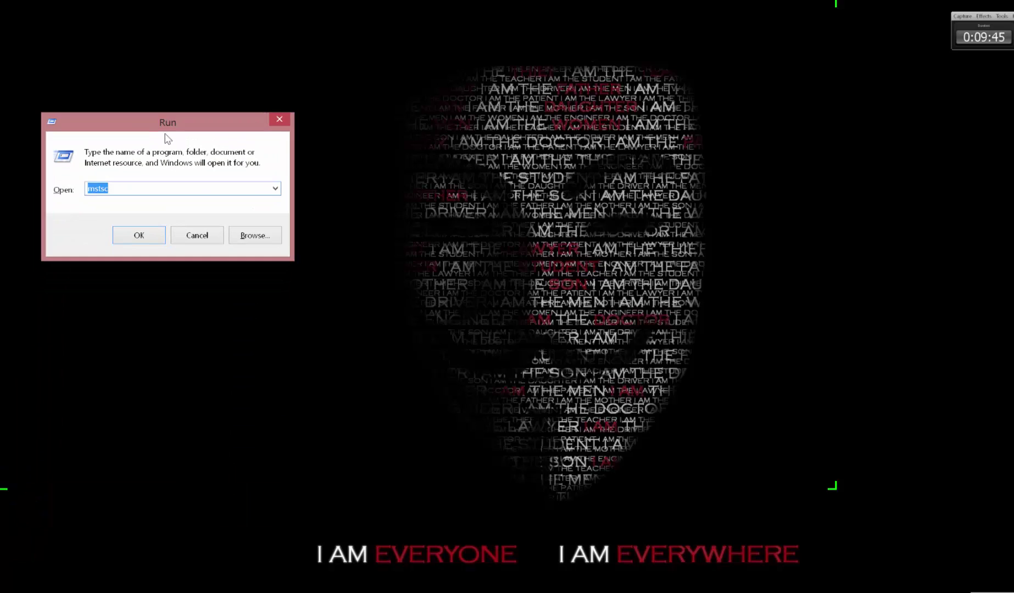
key("Down")
key("Down")
key("End")
type("tdo")
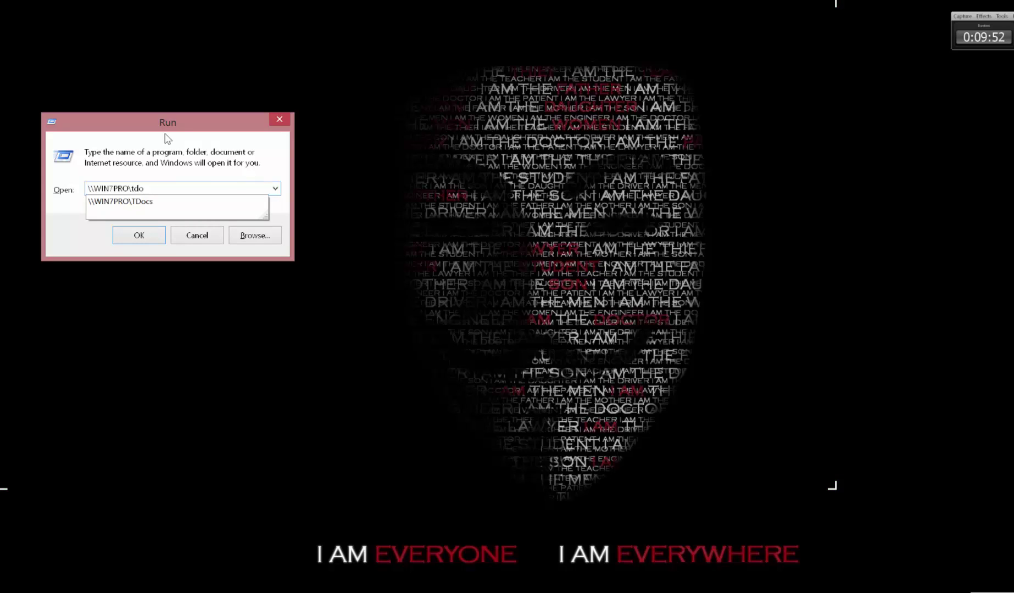
key("Down")
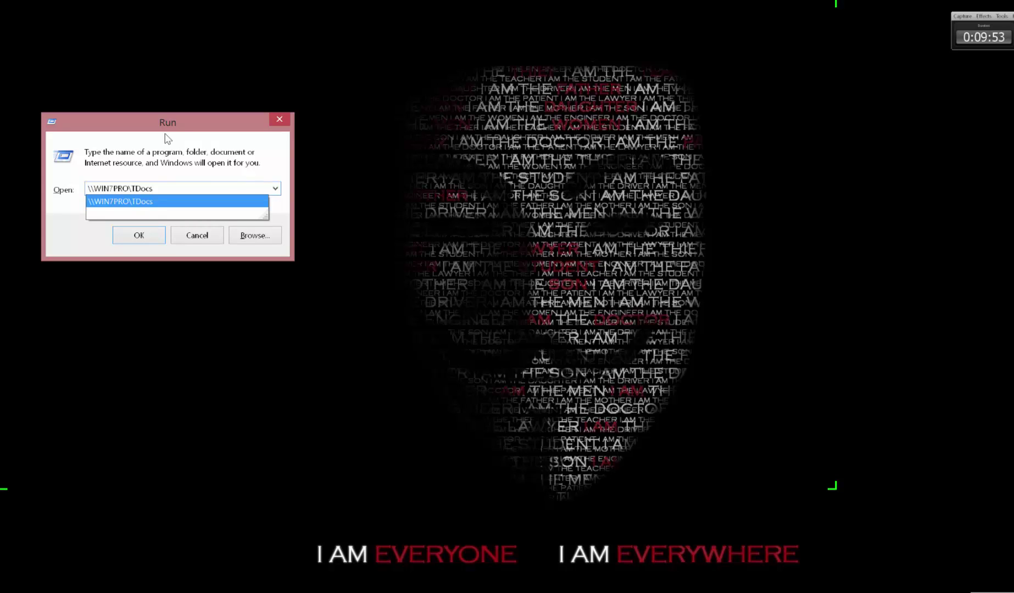
key("Return")
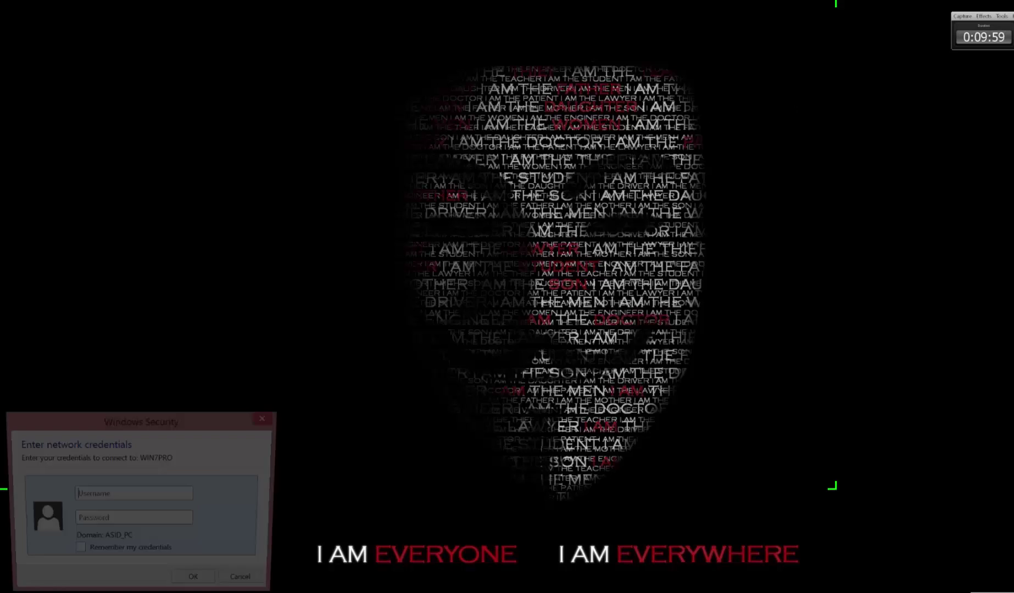
Sign in with the share user's name and password, then reposition the TDocs folder window.
left_click_drag(136, 418, 185, 63)
left_click(159, 137)
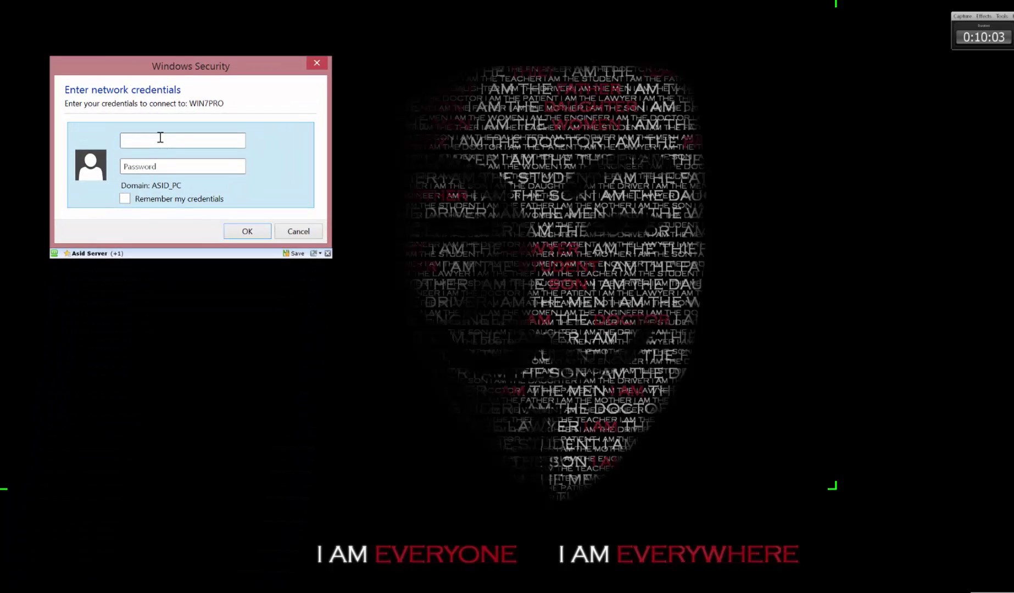
type("test")
key("Tab")
type("tes")
key("BackSpace")
key("BackSpace")
key("BackSpace")
type("test1234")
left_click(247, 230)
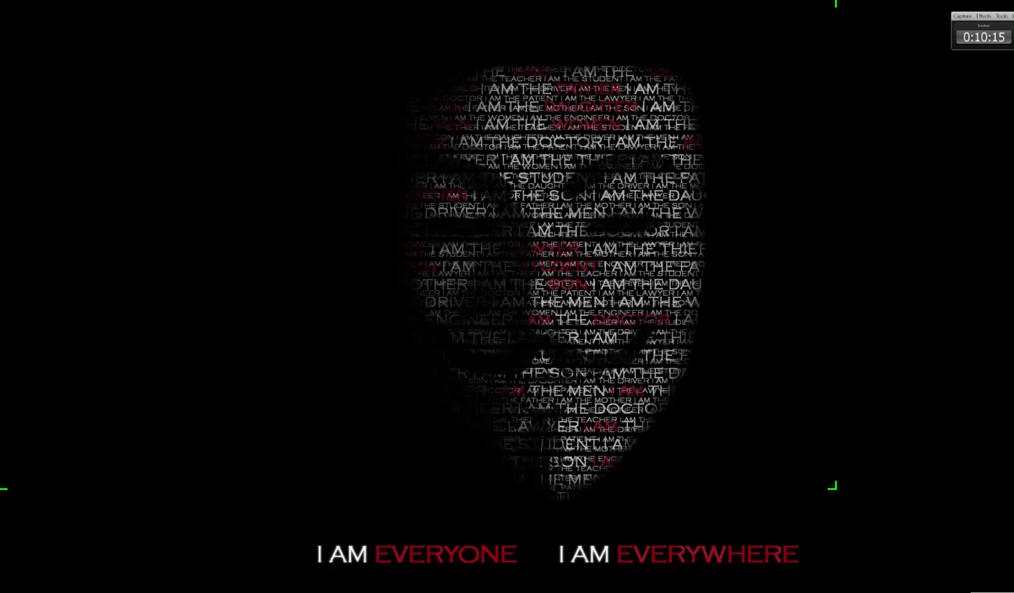
left_click_drag(475, 9, 193, 65)
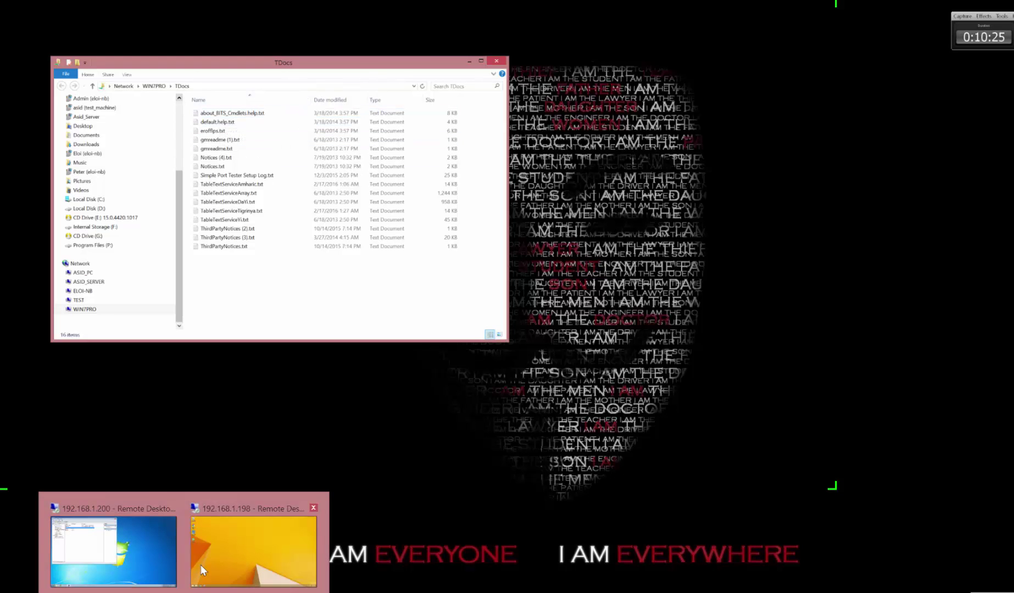
Close the tdocs folder in the other remote session, dismiss Run, and launch Chrome on Windows 8.1.
mouse_move(160, 553)
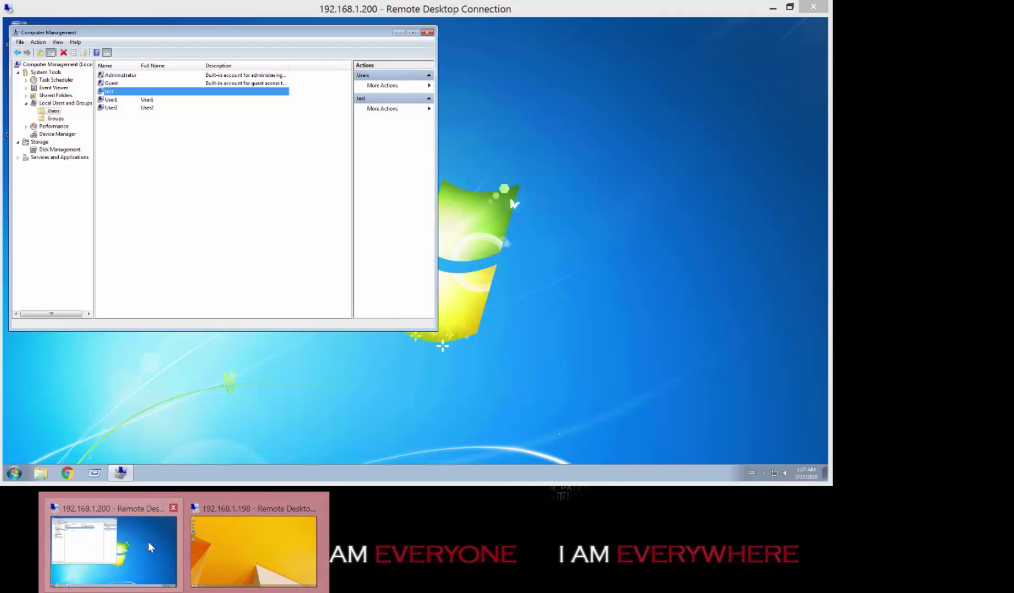
left_click(148, 542)
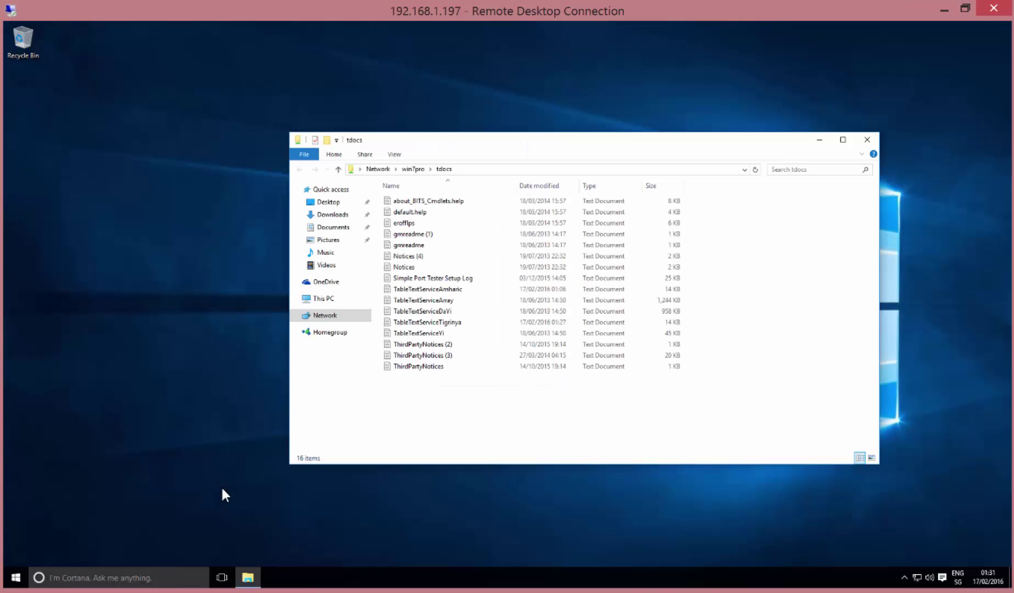
left_click(866, 139)
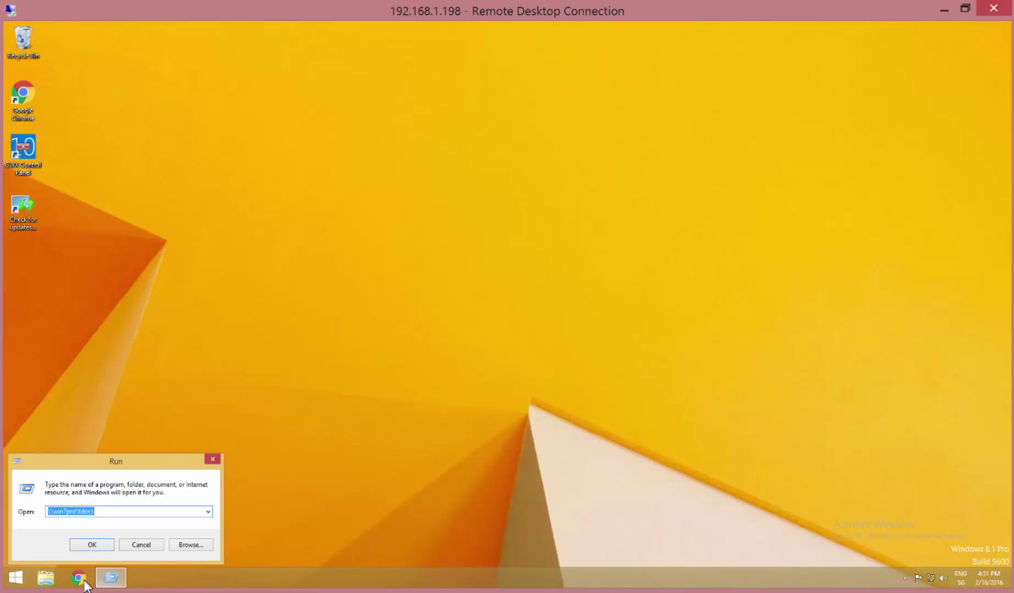
left_click(85, 585)
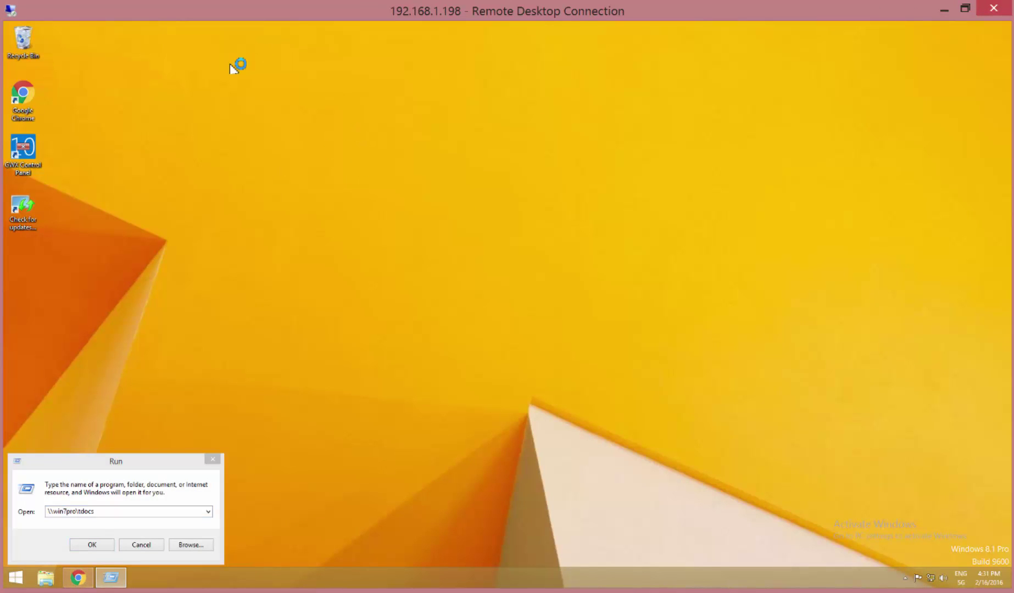
left_click(209, 460)
Search Google for 'to many connecti share' and switch to image results.
left_click(216, 62)
type("goog")
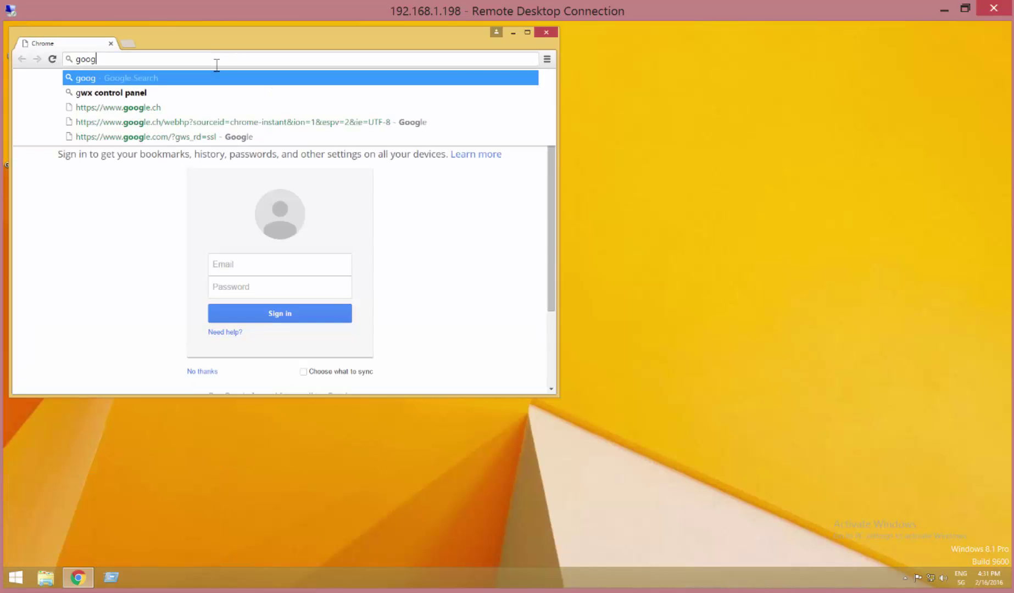
key("Return")
type("to many connections window")
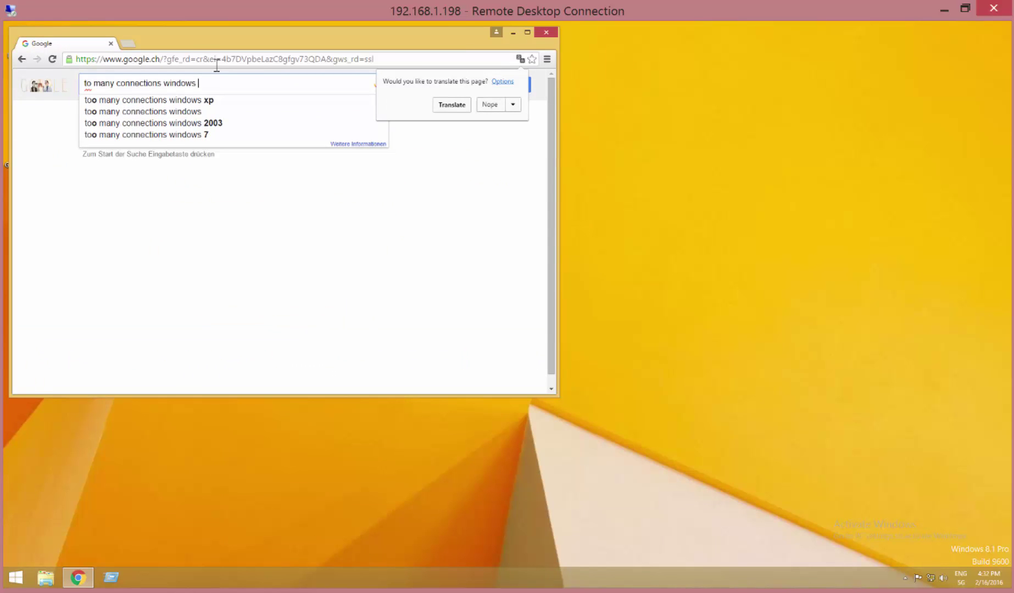
type("share")
key("Return")
left_click(159, 115)
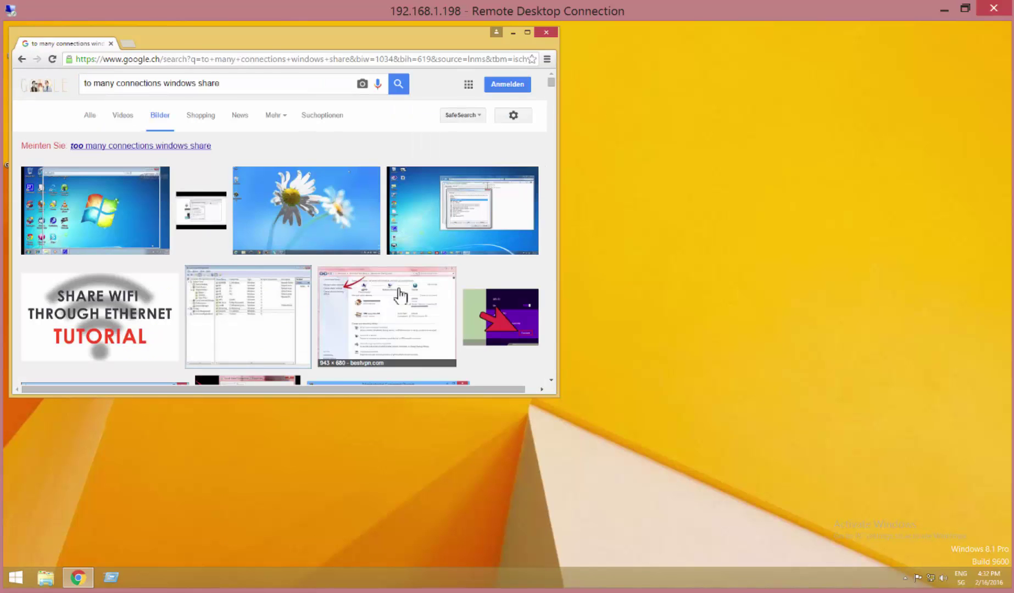
scroll(401, 295, "down", 3)
scroll(400, 295, "up", 3)
Add 'error' to the query and open the full network connection error dialog image.
left_click(251, 83)
type("error")
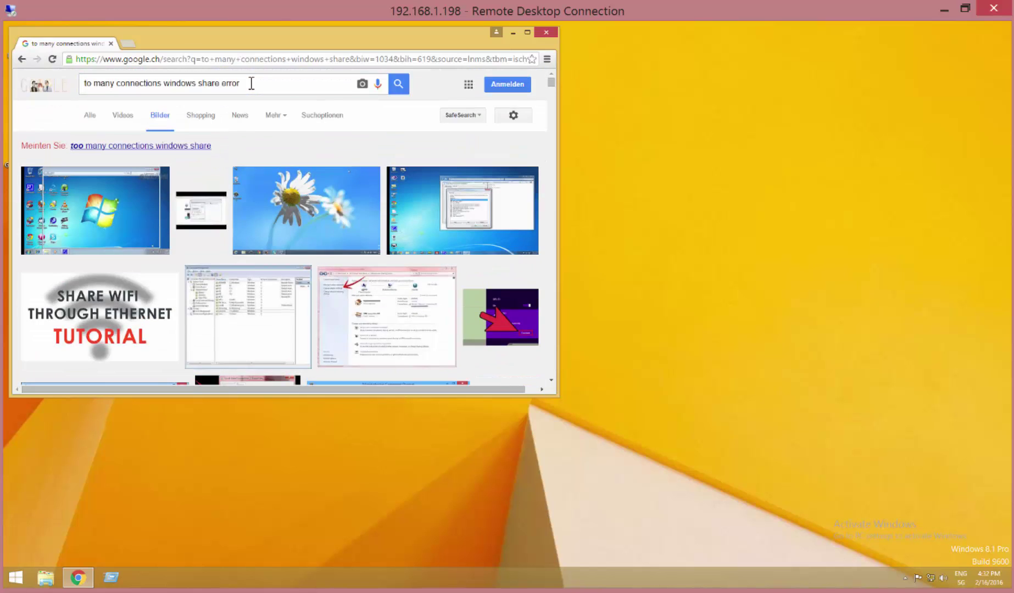
key("Return")
left_click(211, 206)
left_click(210, 296)
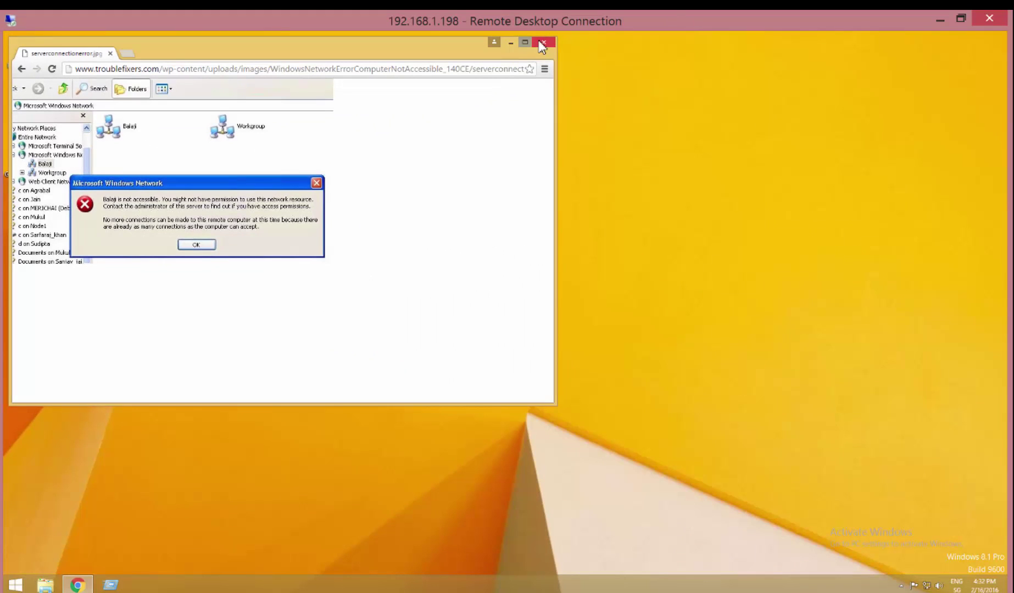
Close Chrome and start a Command Prompt with cmd from Run.
left_click(544, 46)
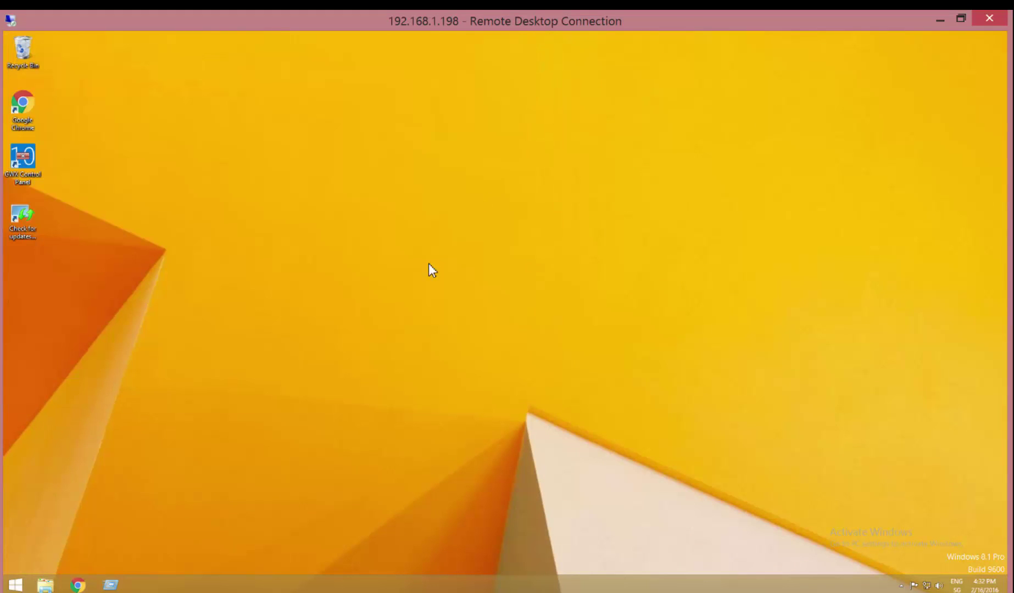
left_click(110, 583)
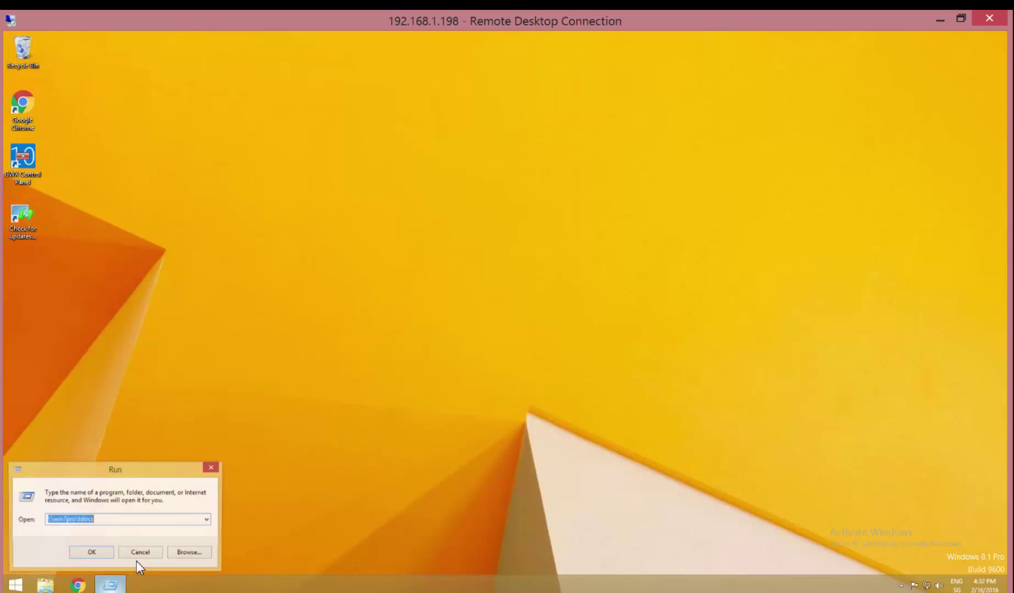
type("cmd")
key("Return")
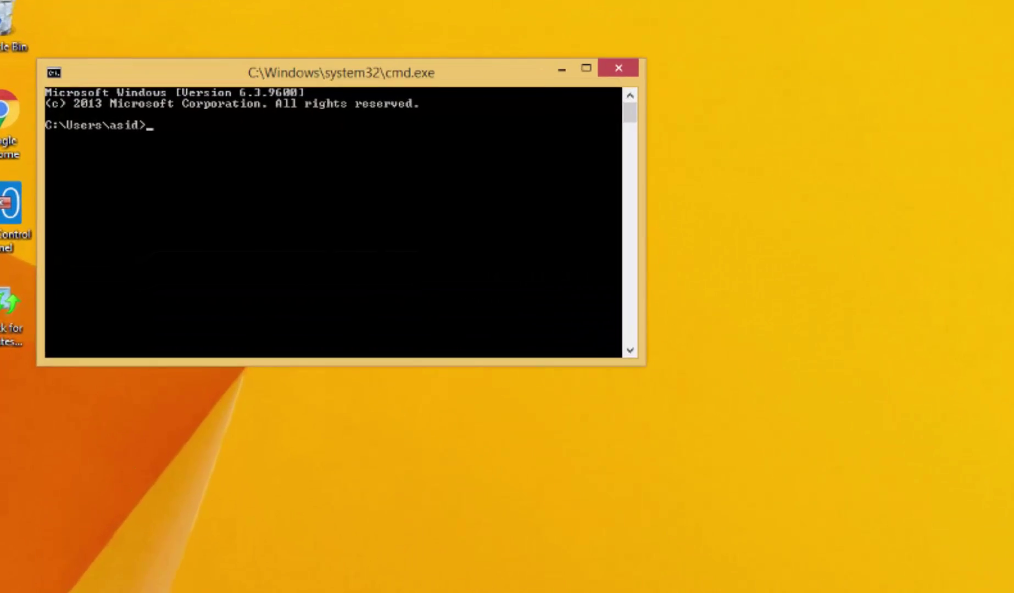
Run net use to list the current network connections.
type("net n")
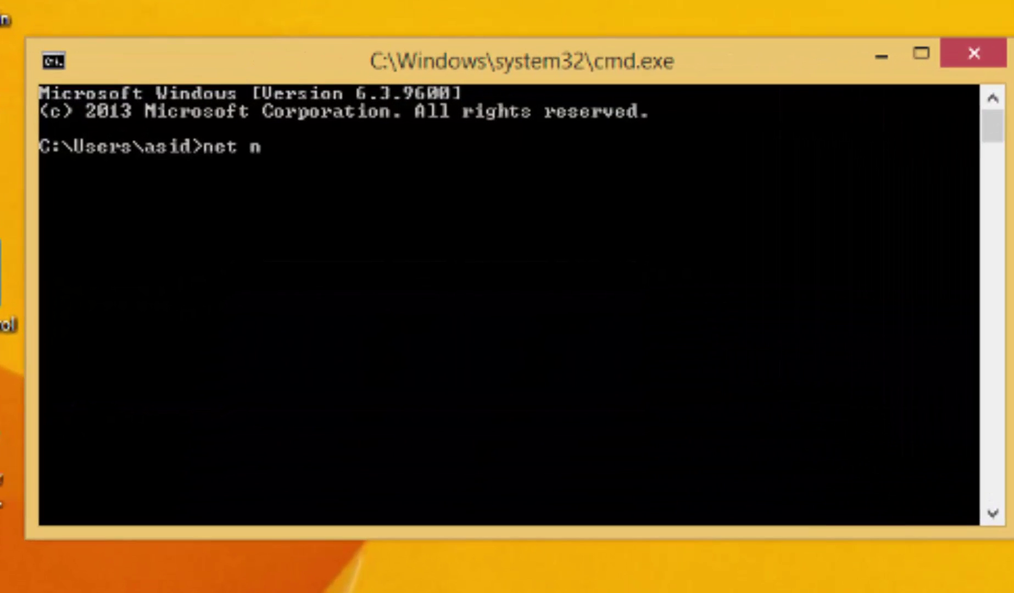
key("BackSpace")
type("use")
key("Return")
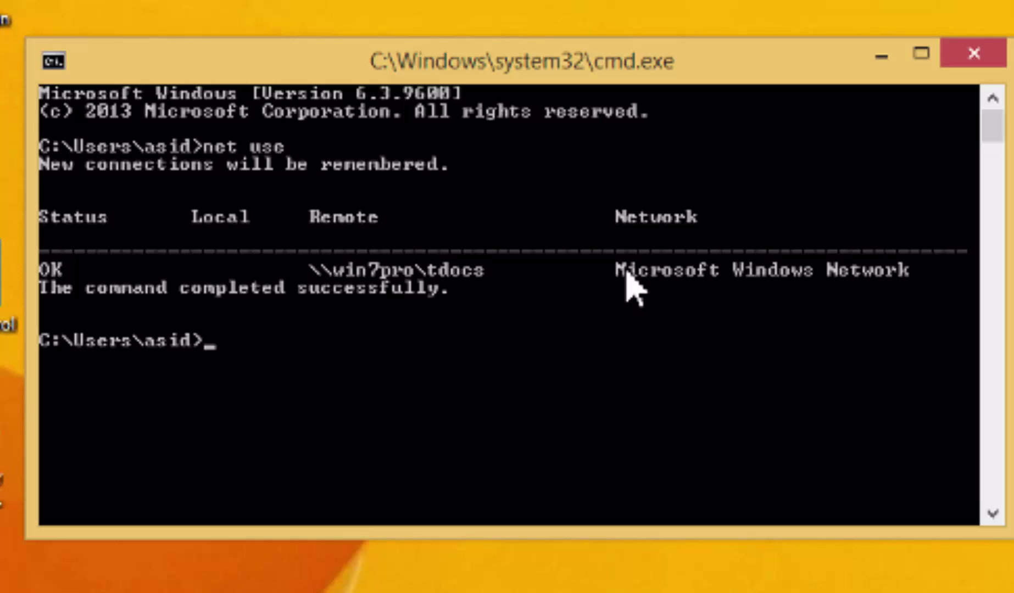
Delete the connection with 'net use \\win7pro\tdocs /d', then rerun net use to confirm no entries.
type("net use \\\\")
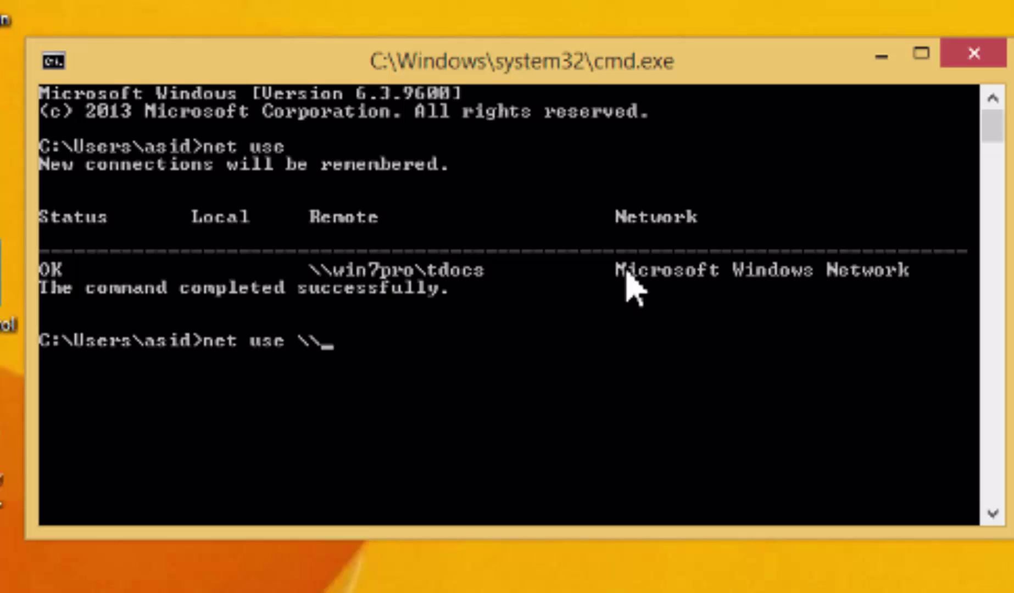
type("win7pro")
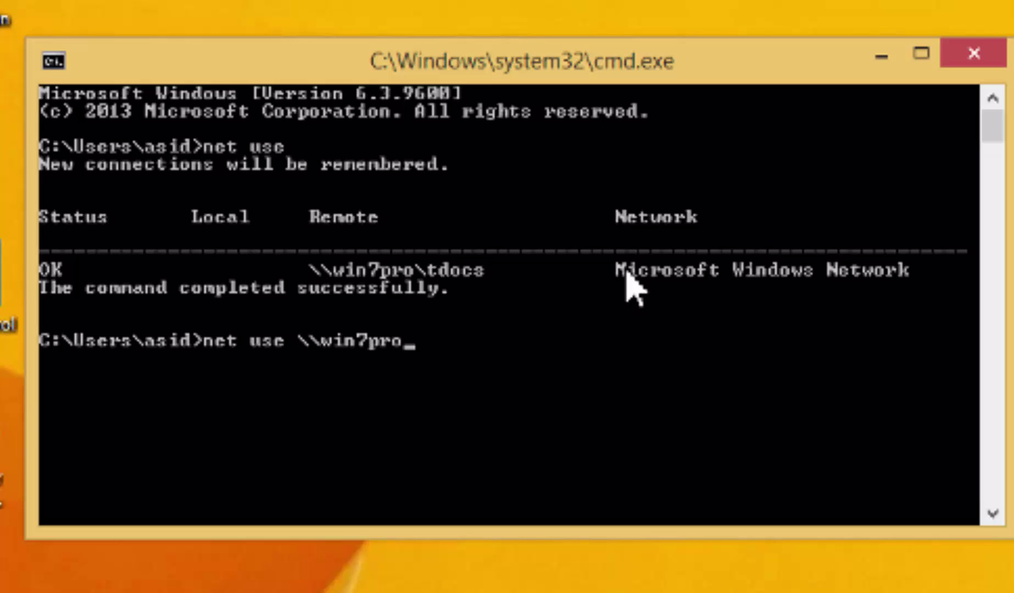
type("\\tdocs ")
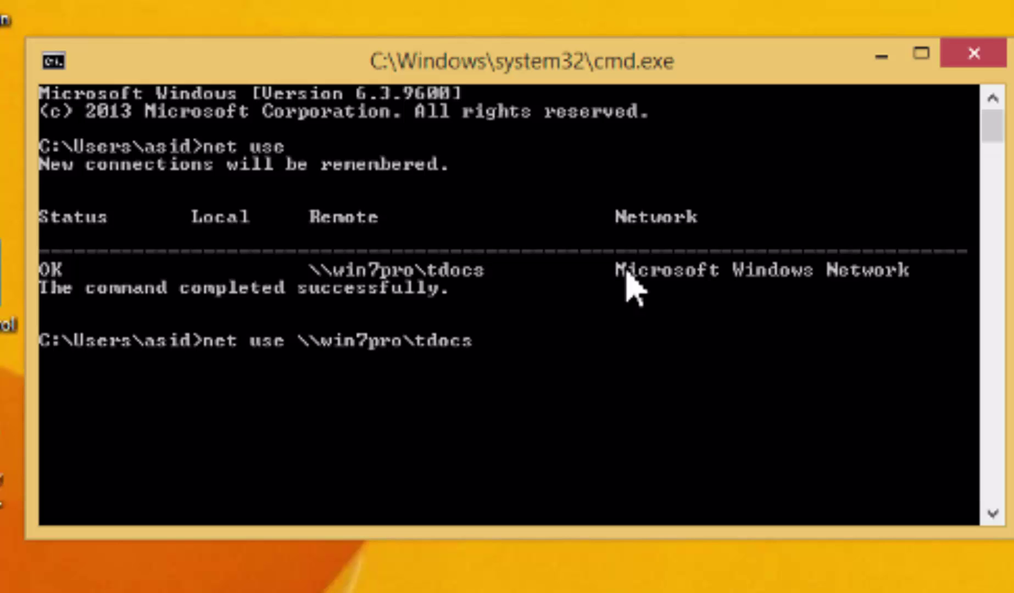
type("/d")
key("Return")
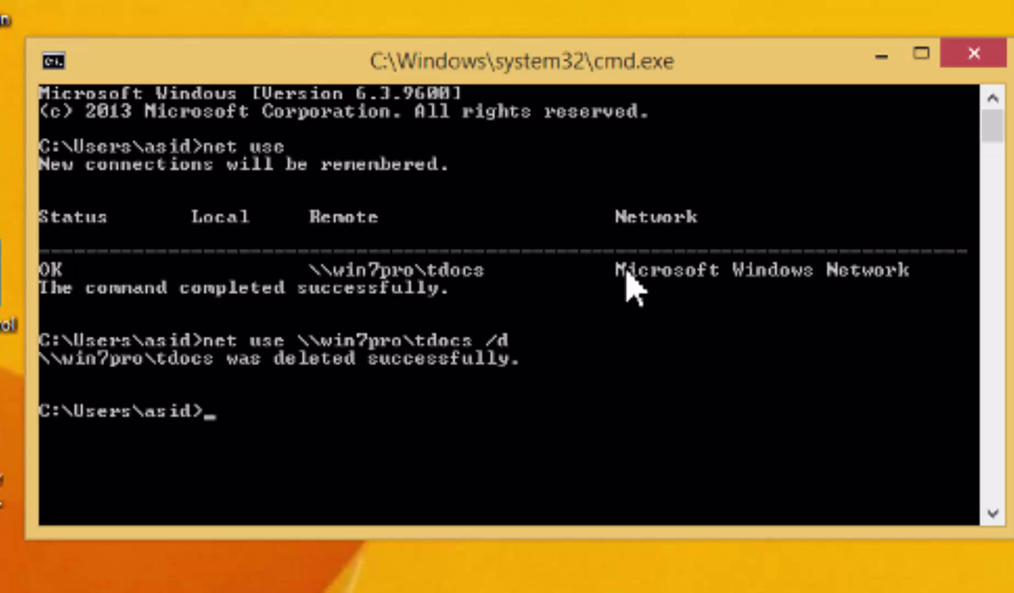
type("net use")
key("Return")
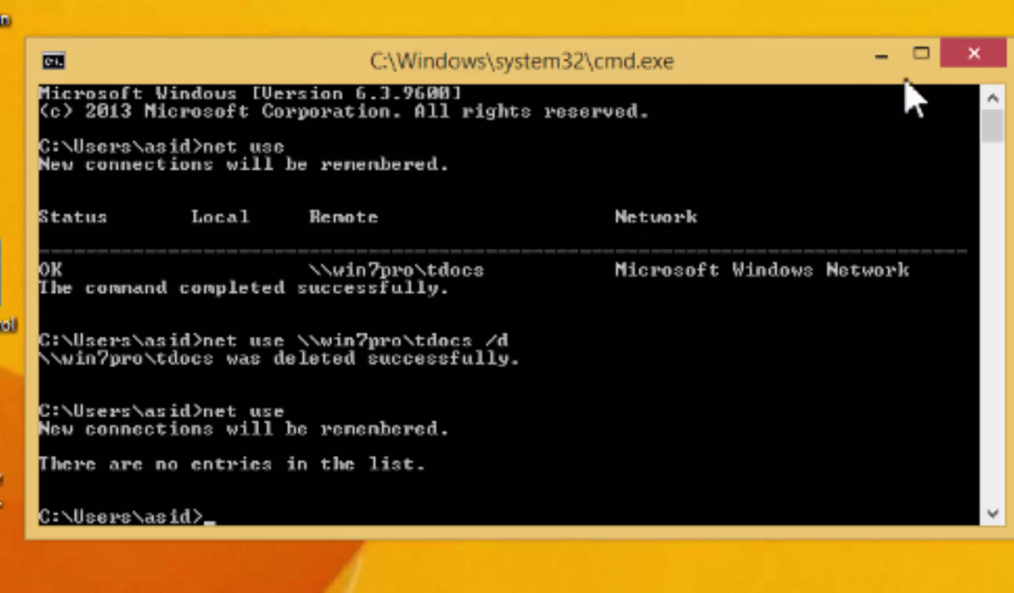
Close the cmd.exe window.
left_click(979, 59)
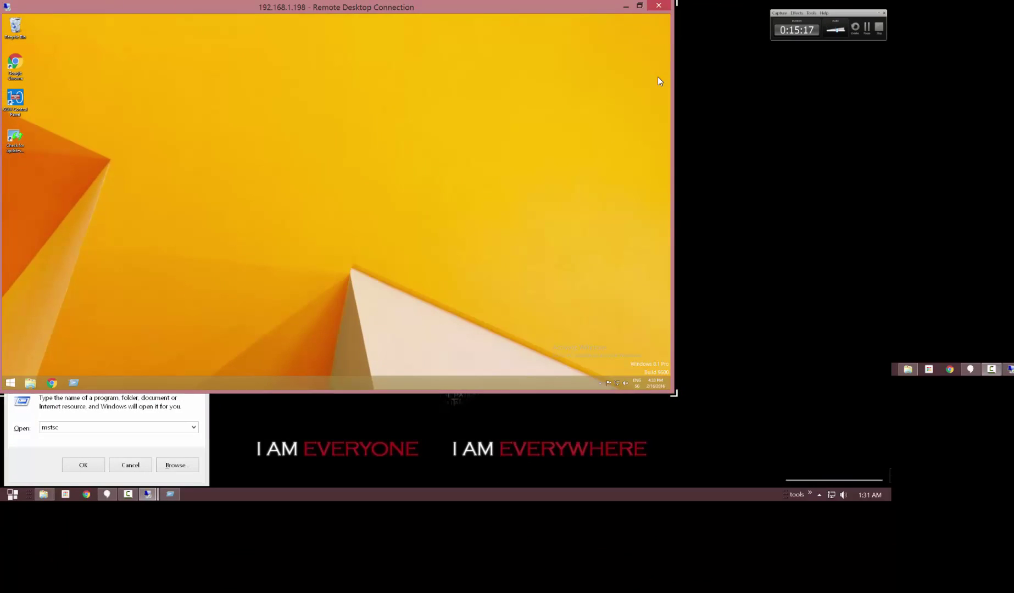